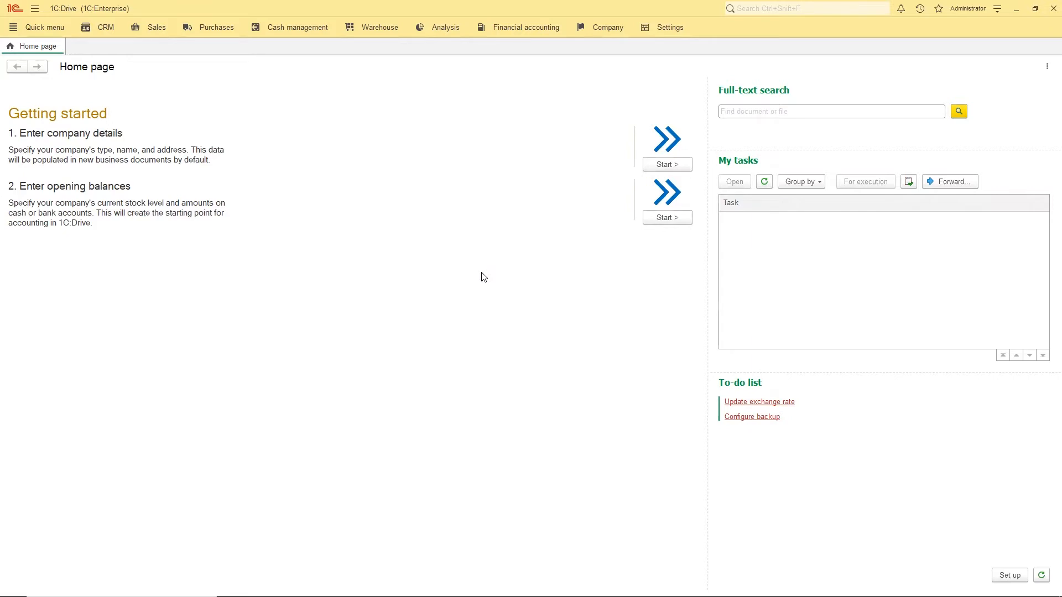
# Enable the Services subsystem in the Service accounting settings and close the settings page
pyautogui.click(671, 31)
pyautogui.click(33, 153)
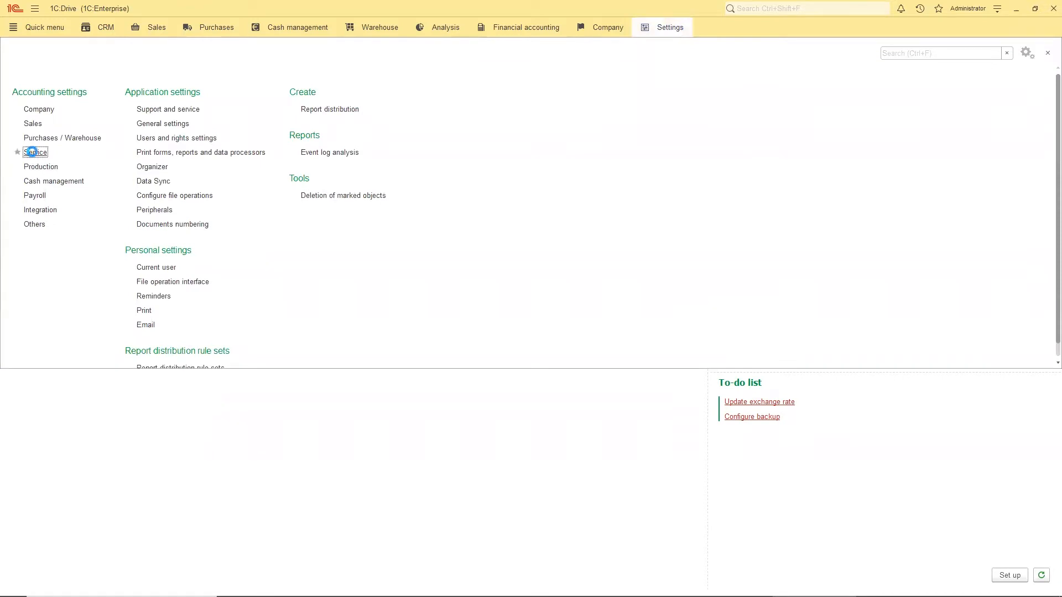
pyautogui.click(11, 84)
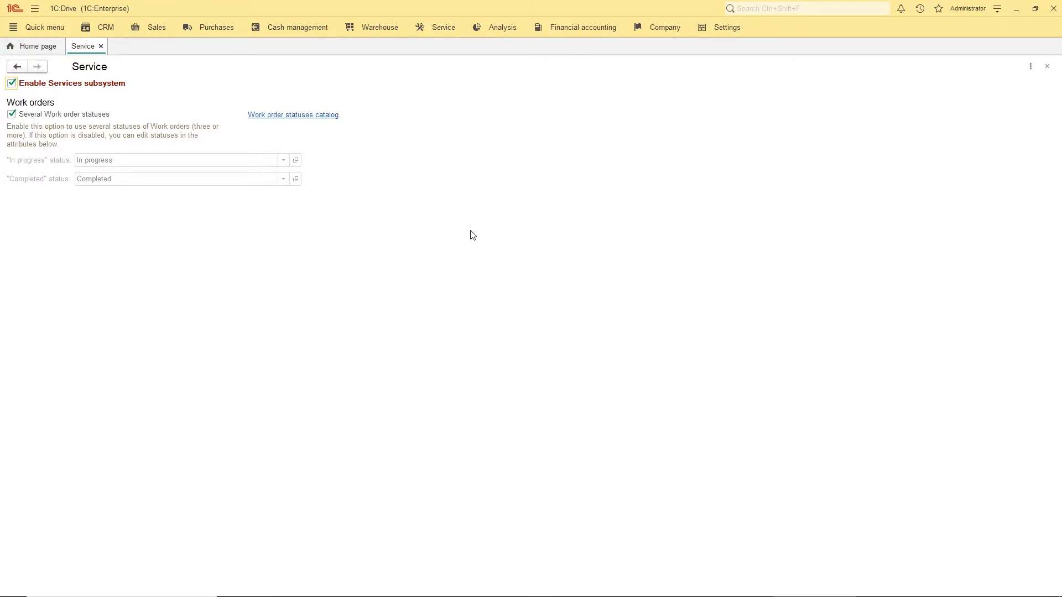
pyautogui.click(1047, 66)
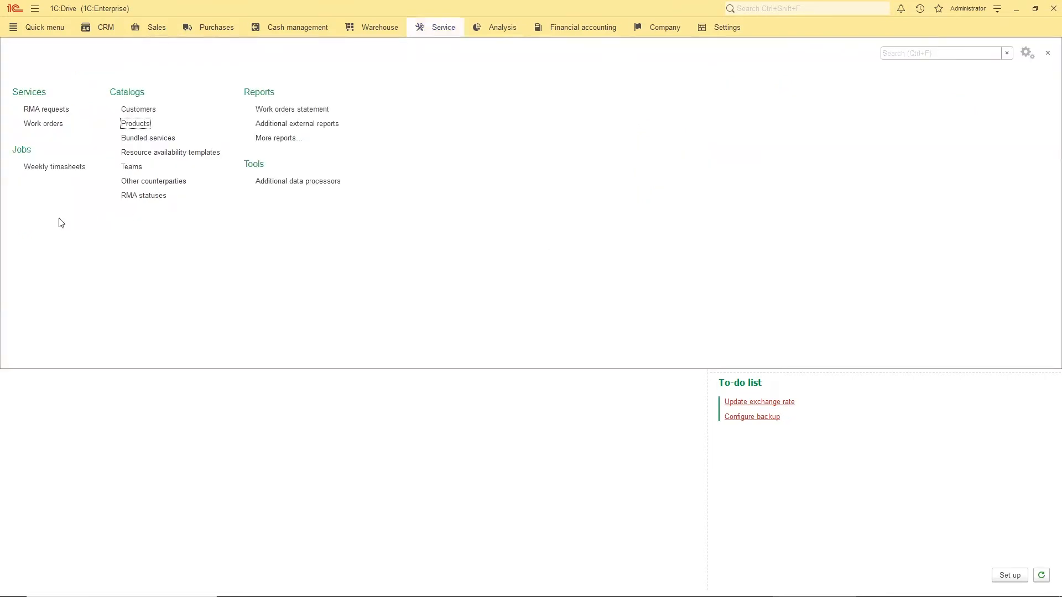
# Create a new work order in the Service section and select Customer as its customer
pyautogui.click(44, 125)
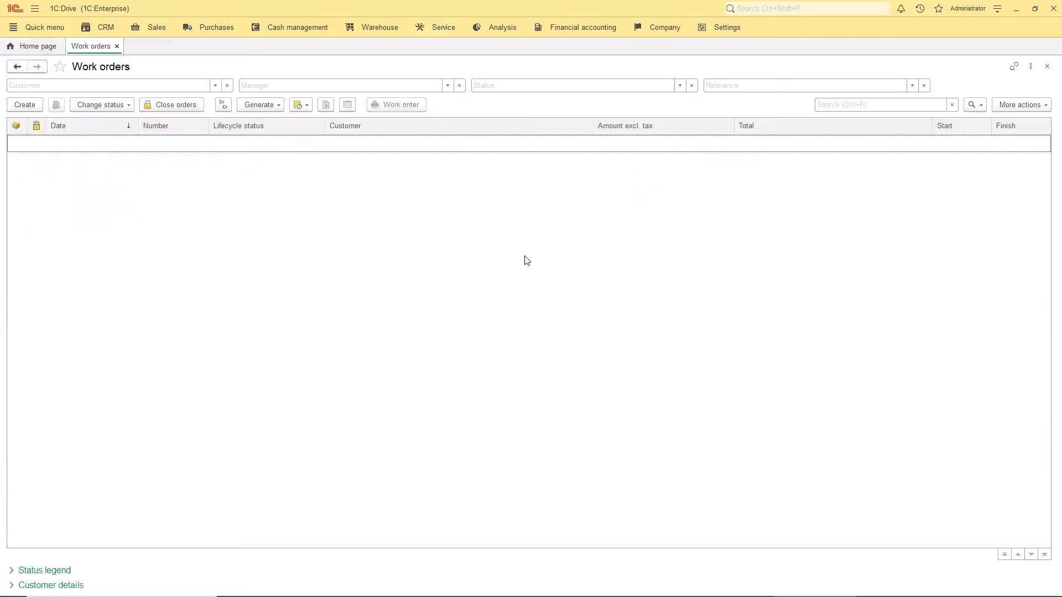
pyautogui.click(19, 102)
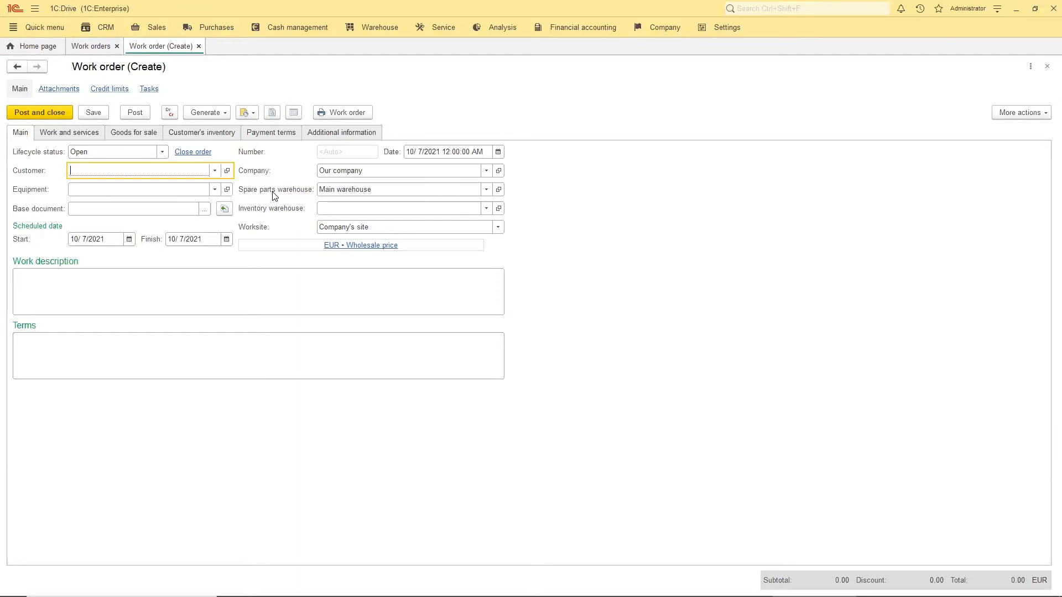
pyautogui.click(215, 175)
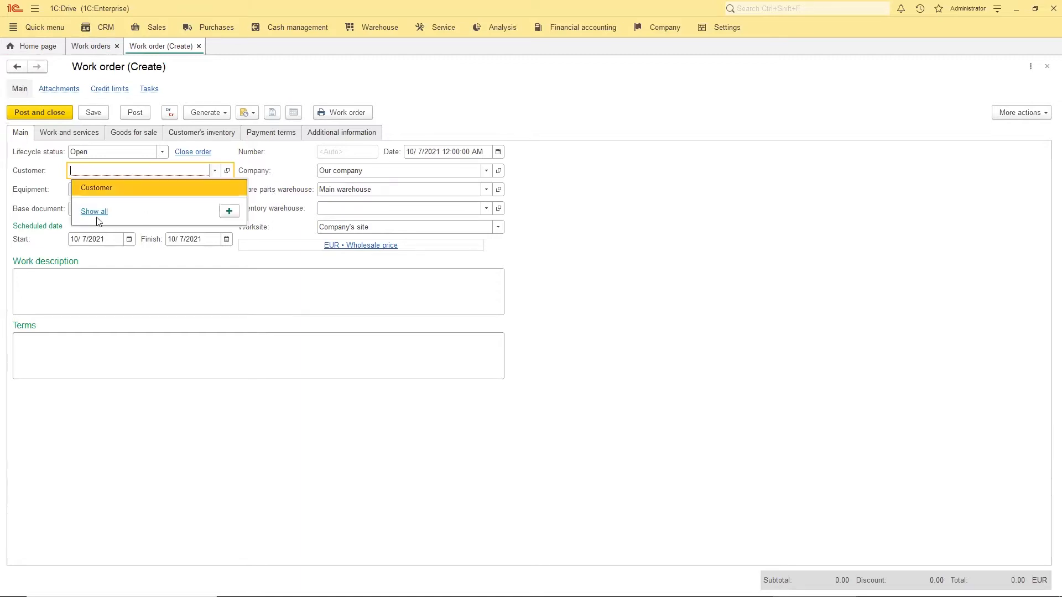
pyautogui.click(97, 189)
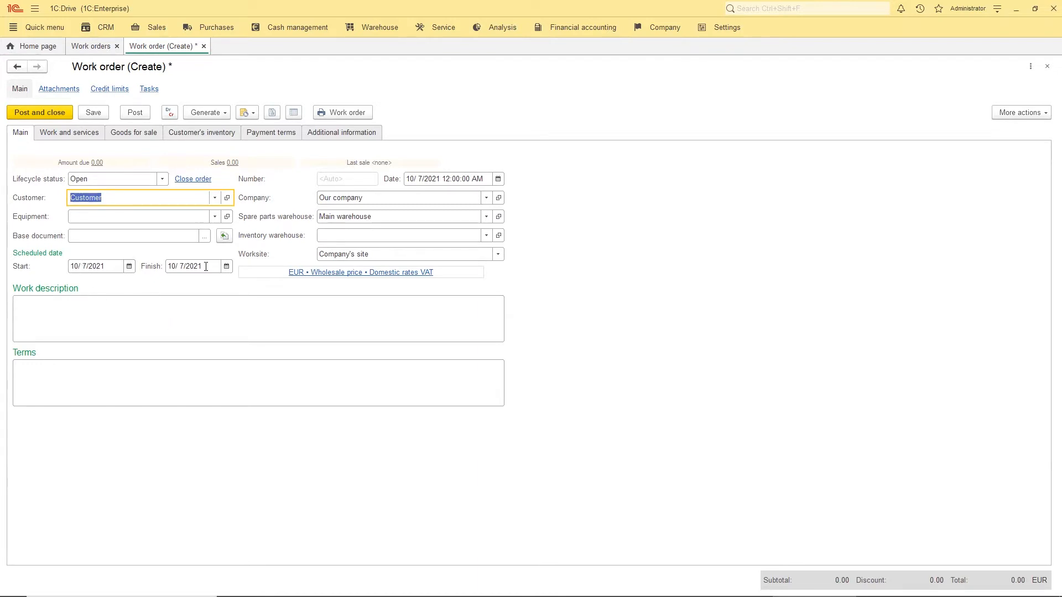
# Set the work order's scheduled finish date to 10/21/2021 and its start date to 10/18/2021
pyautogui.click(226, 266)
pyautogui.click(336, 375)
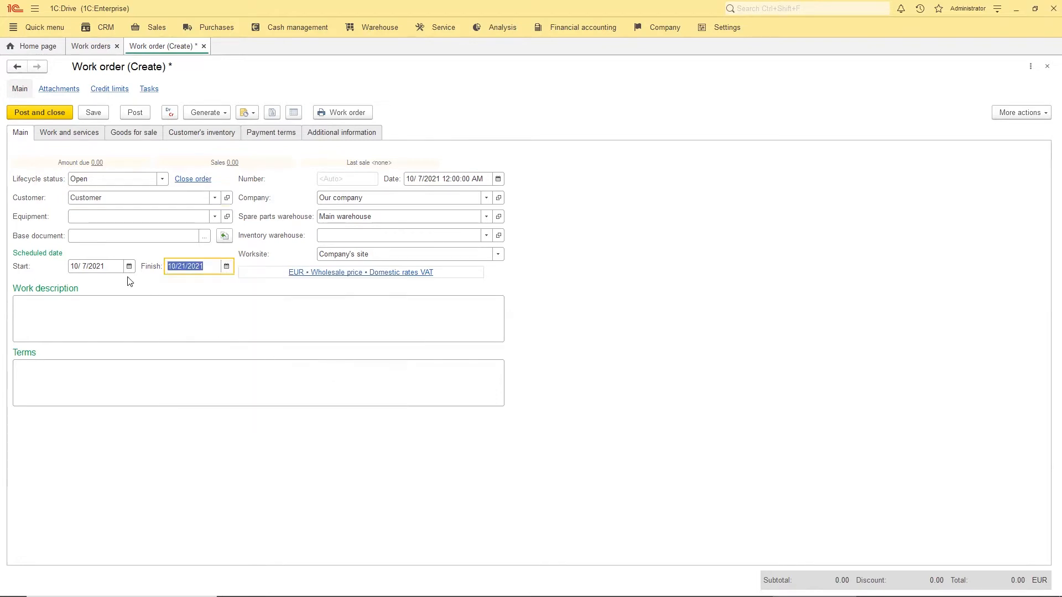
pyautogui.click(129, 266)
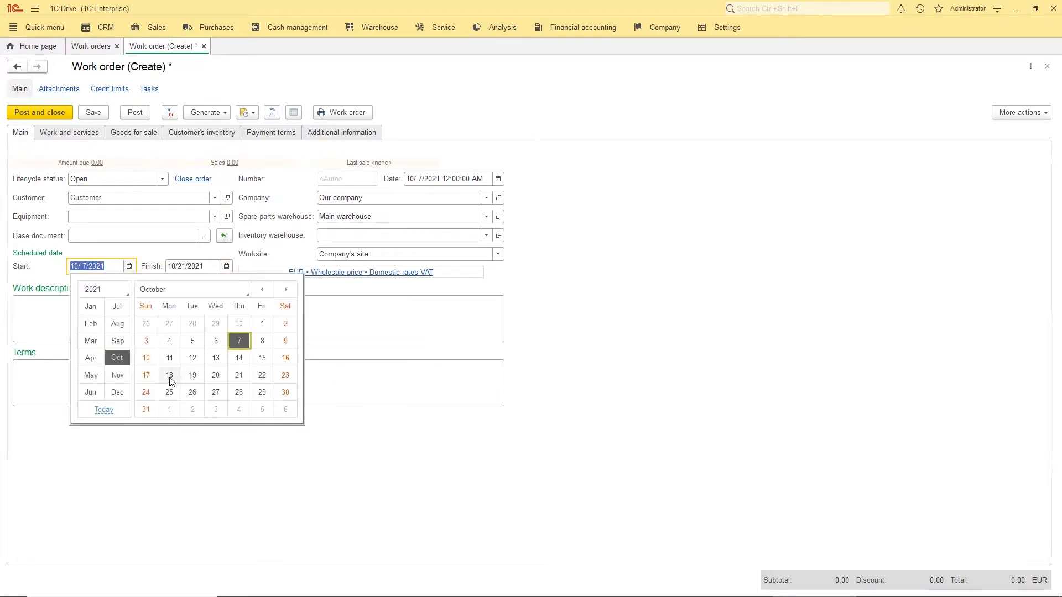
pyautogui.click(171, 376)
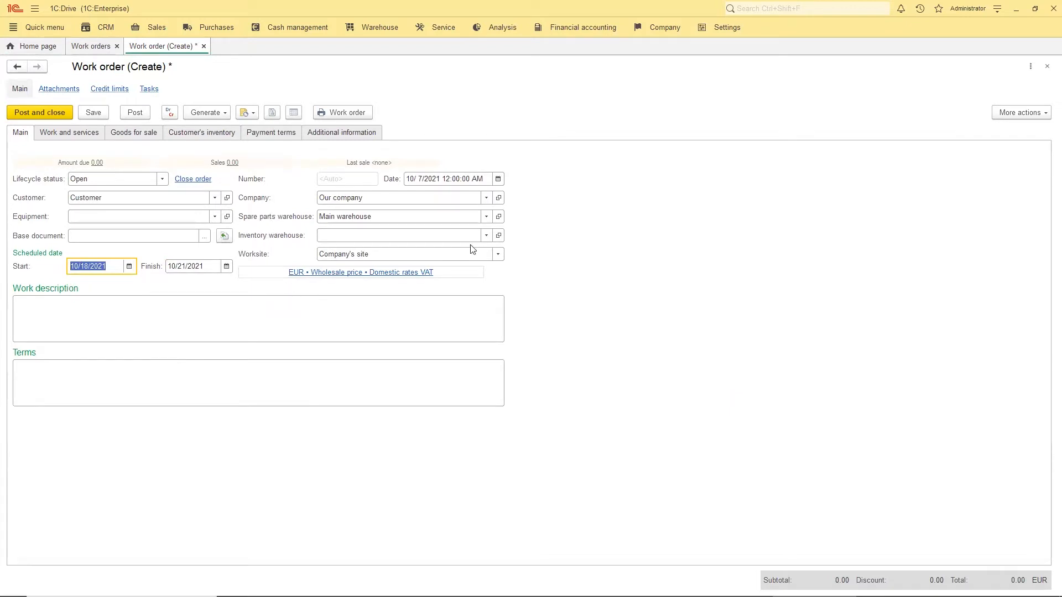
# Set the work order's inventory warehouse to Main warehouse
pyautogui.click(487, 238)
pyautogui.click(362, 255)
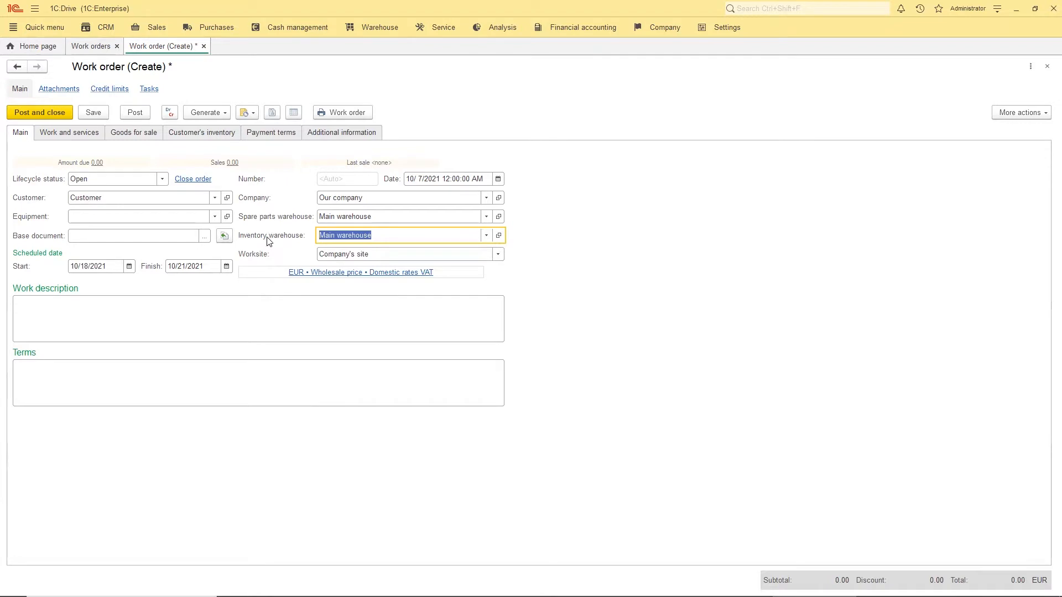
pyautogui.click(376, 235)
pyautogui.moveTo(376, 236); pyautogui.dragTo(307, 241)
# Add a line to the work order's works and services and start a new product for it from the product list
pyautogui.click(67, 137)
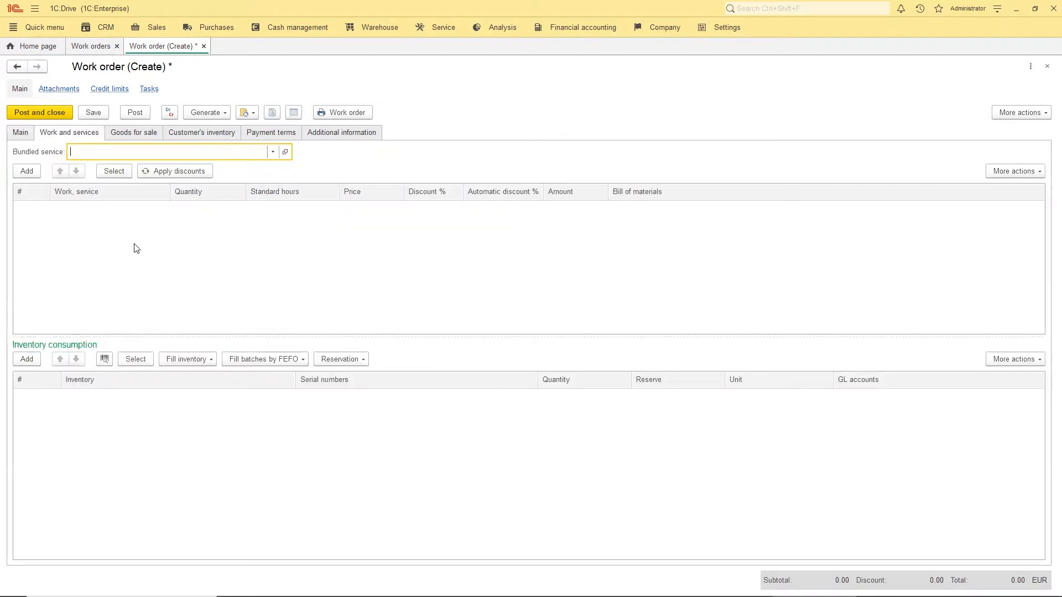
pyautogui.click(31, 175)
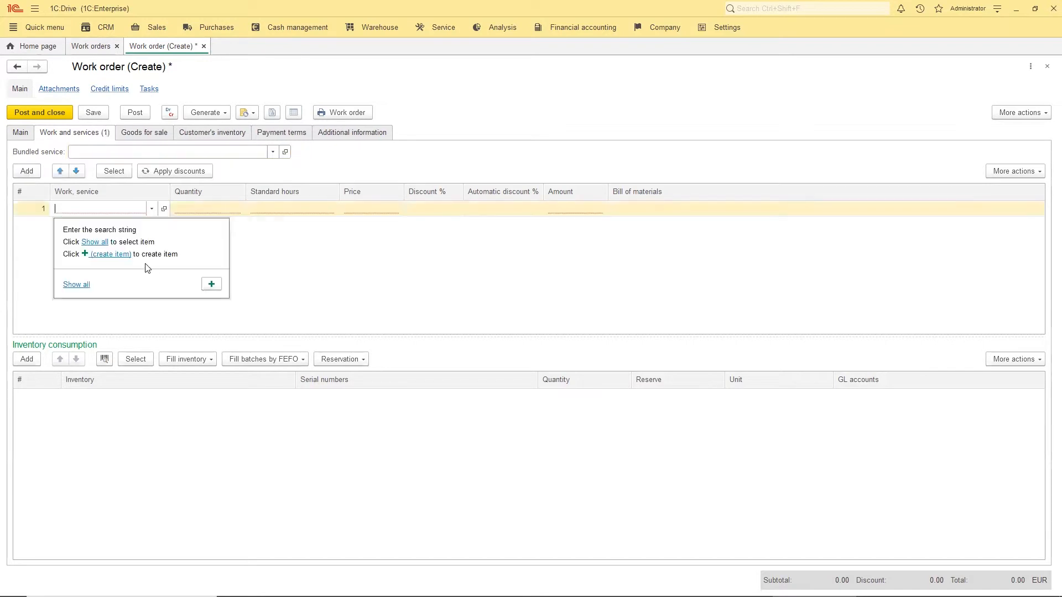
pyautogui.click(81, 284)
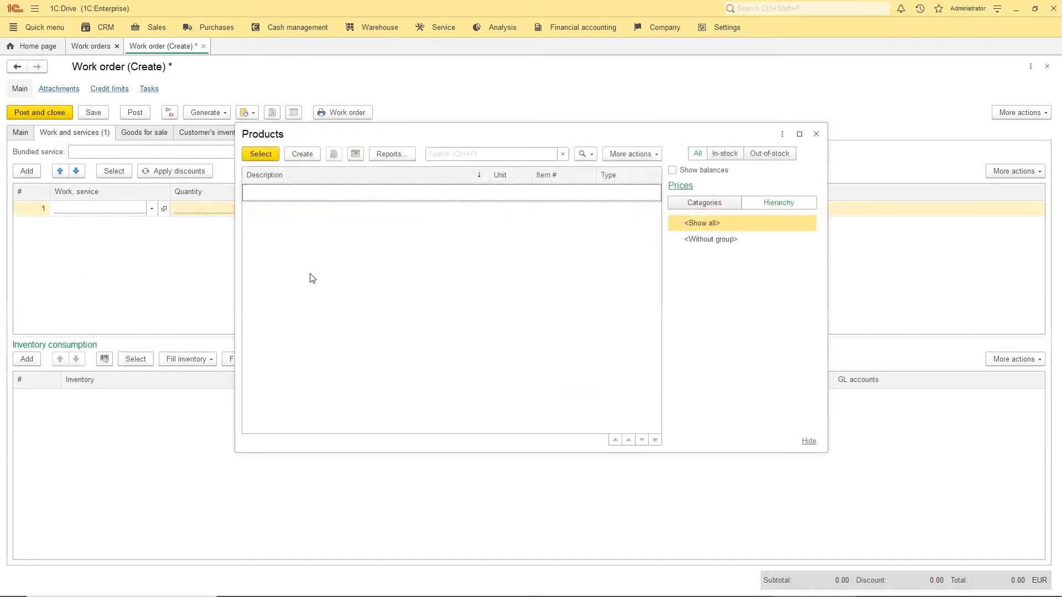
pyautogui.click(301, 151)
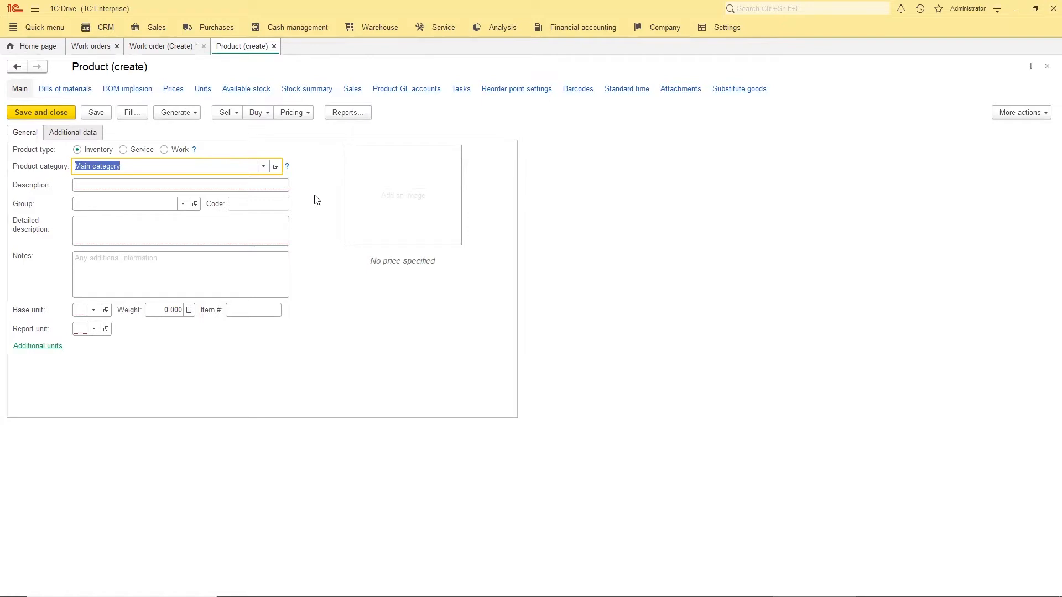
pyautogui.write('M')
pyautogui.press('BackSpace')
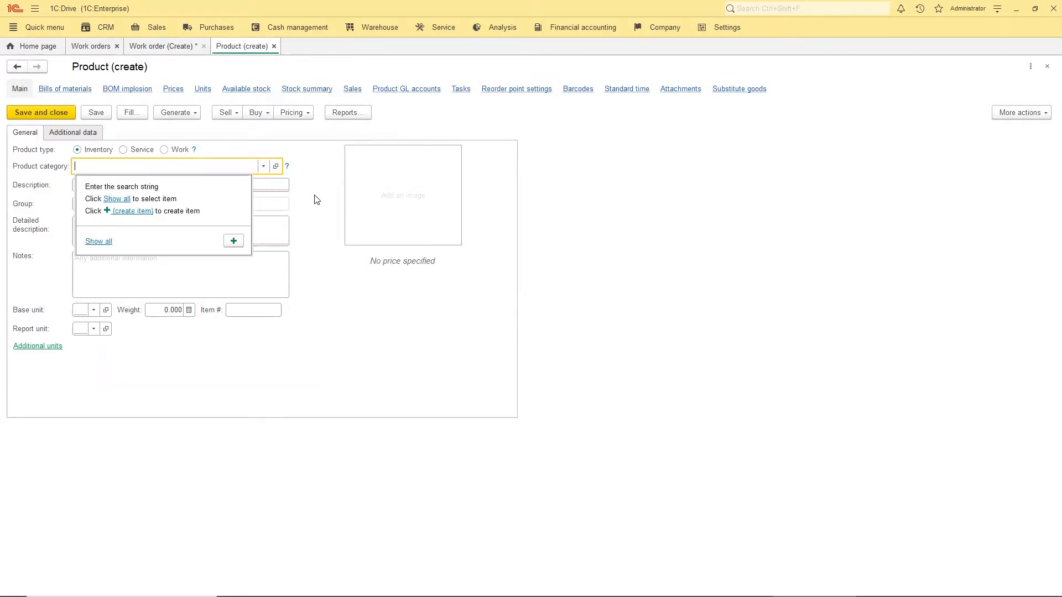
pyautogui.press('Escape')
pyautogui.press('Escape')
# Enter "iPhone 12 glass repair" as the new product's description
pyautogui.click(153, 190)
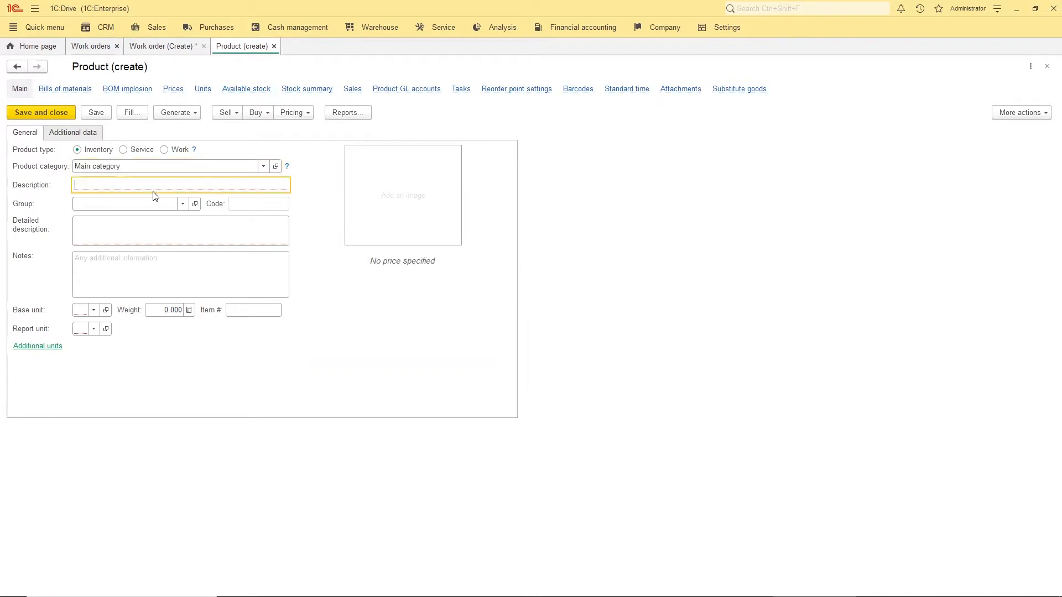
pyautogui.write('Шин')
pyautogui.press('BackSpace')
pyautogui.press('BackSpace')
pyautogui.press('BackSpace')
pyautogui.write('IP')
pyautogui.press('BackSpace')
pyautogui.press('BackSpace')
pyautogui.write('iPhone 12 glass repair')
pyautogui.click(99, 185)
pyautogui.press('BackSpace')
# Set the product's base unit to pcs and save the product without closing it
pyautogui.click(86, 309)
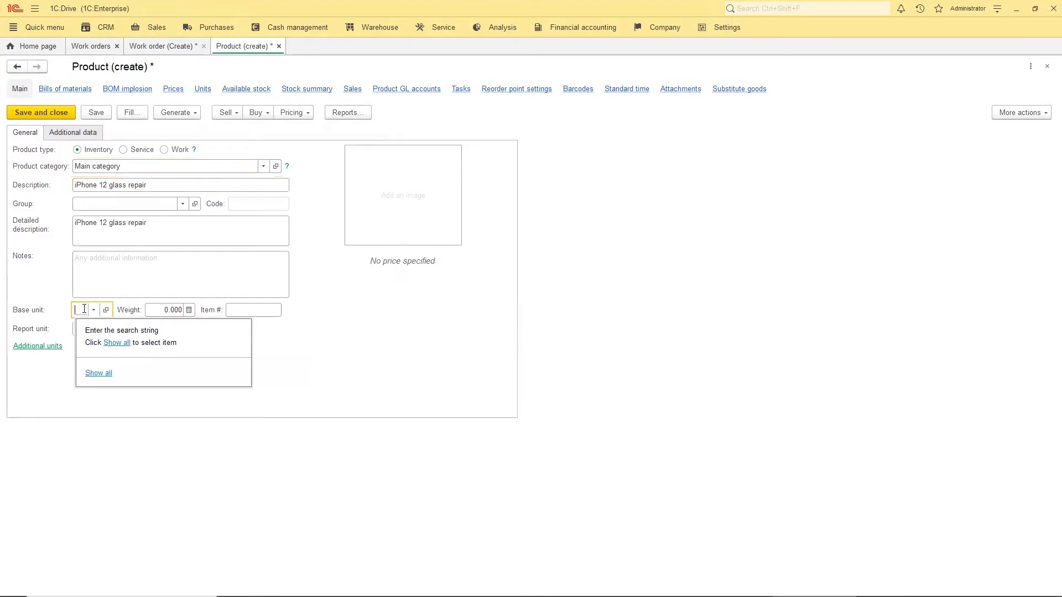
pyautogui.write('pcs')
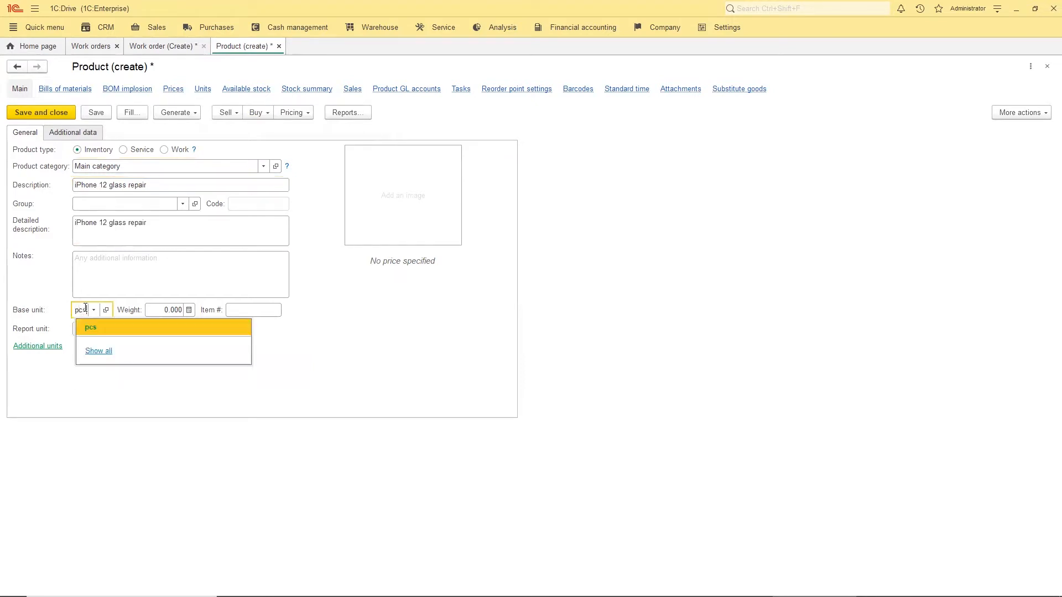
pyautogui.click(89, 326)
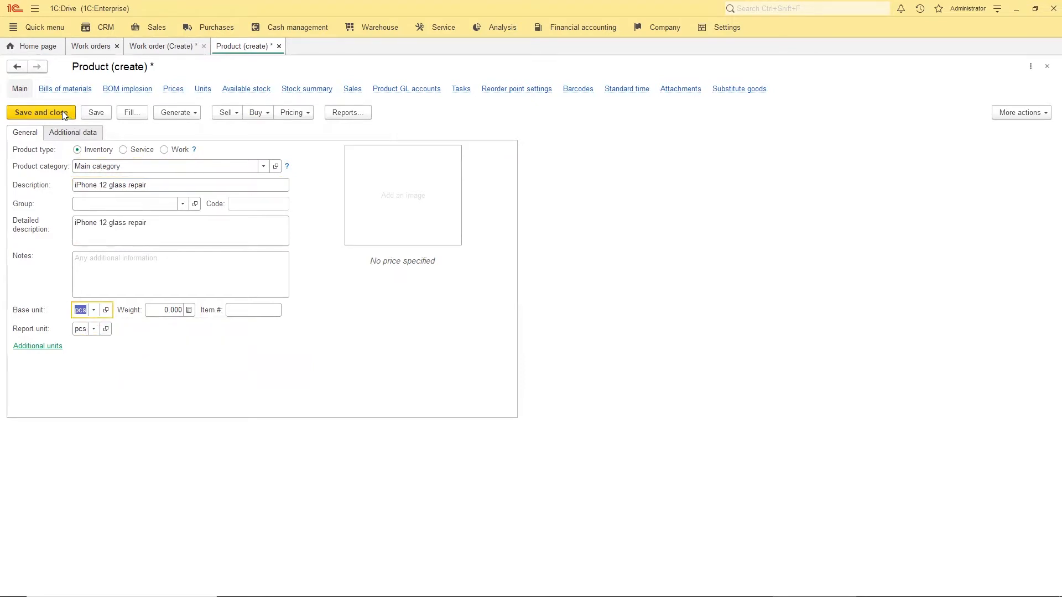
pyautogui.click(94, 112)
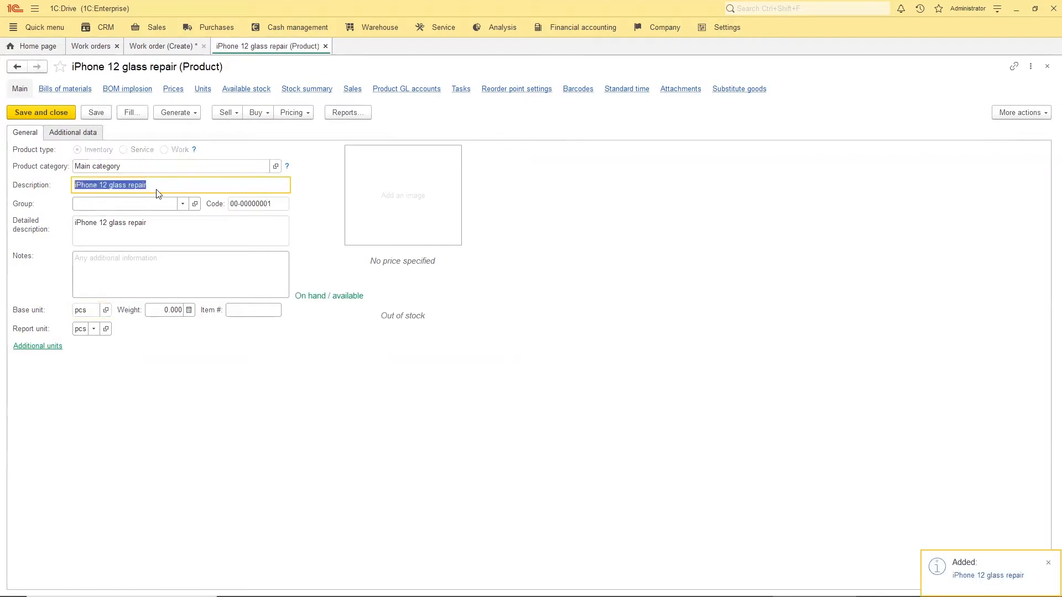
# Allow editing of the iPhone 12 glass repair product's locked attributes, change its product type to Work, and save it
pyautogui.click(76, 91)
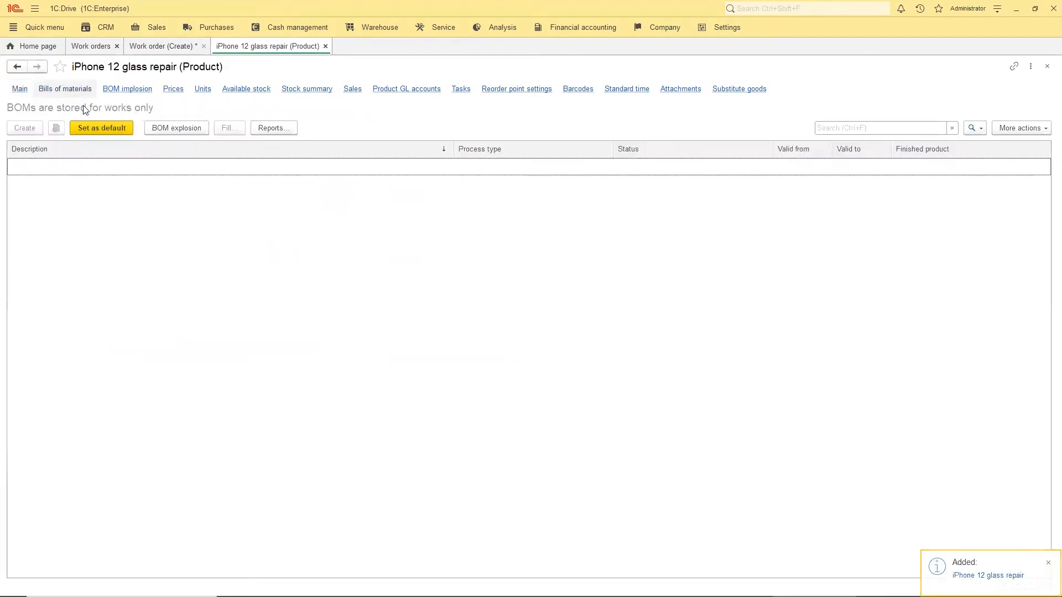
pyautogui.click(21, 90)
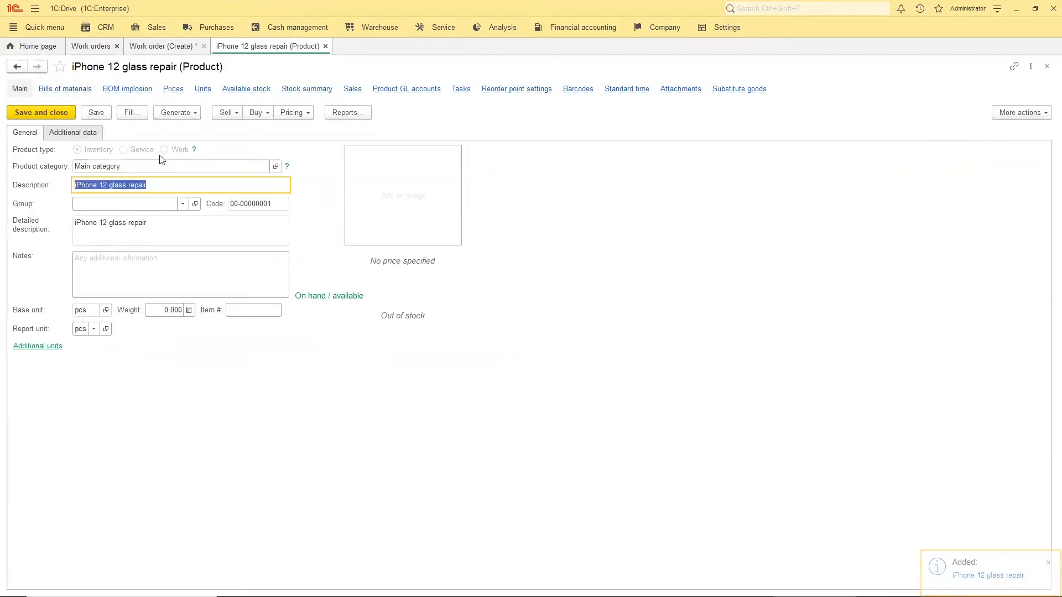
pyautogui.click(1022, 111)
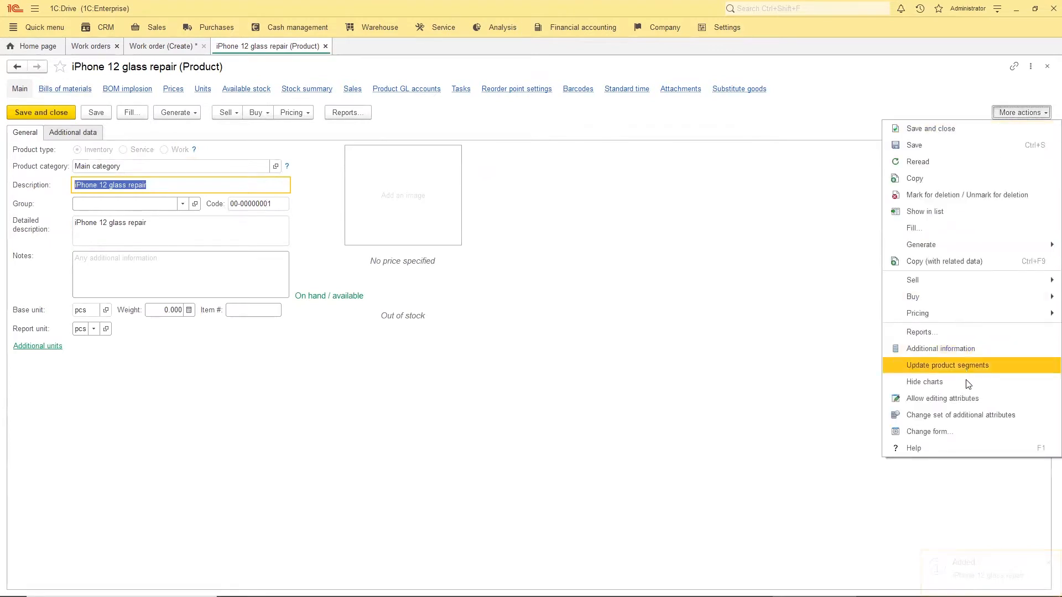
pyautogui.click(906, 402)
pyautogui.click(556, 423)
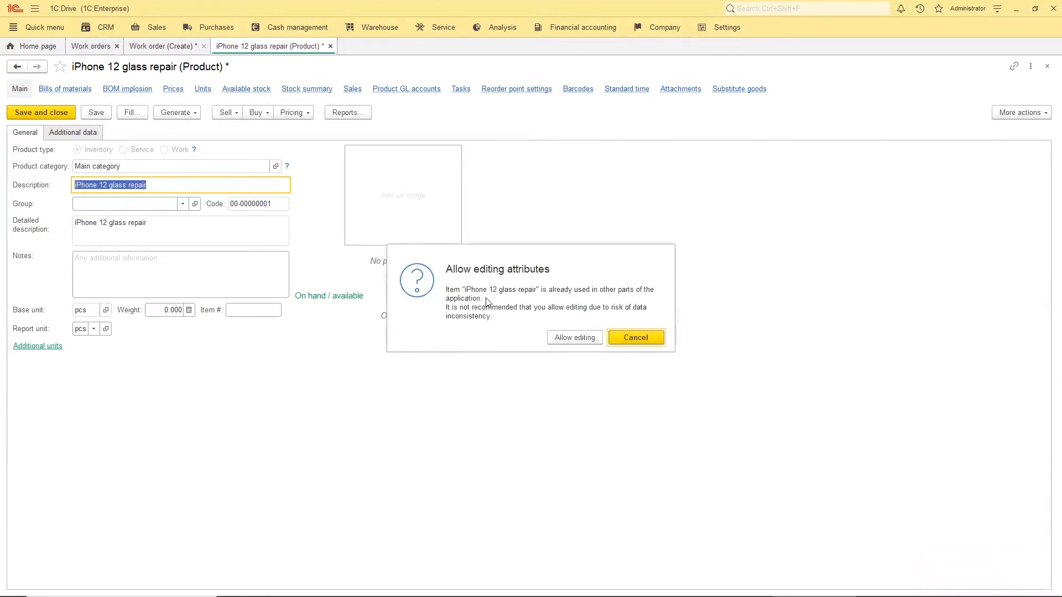
pyautogui.click(590, 337)
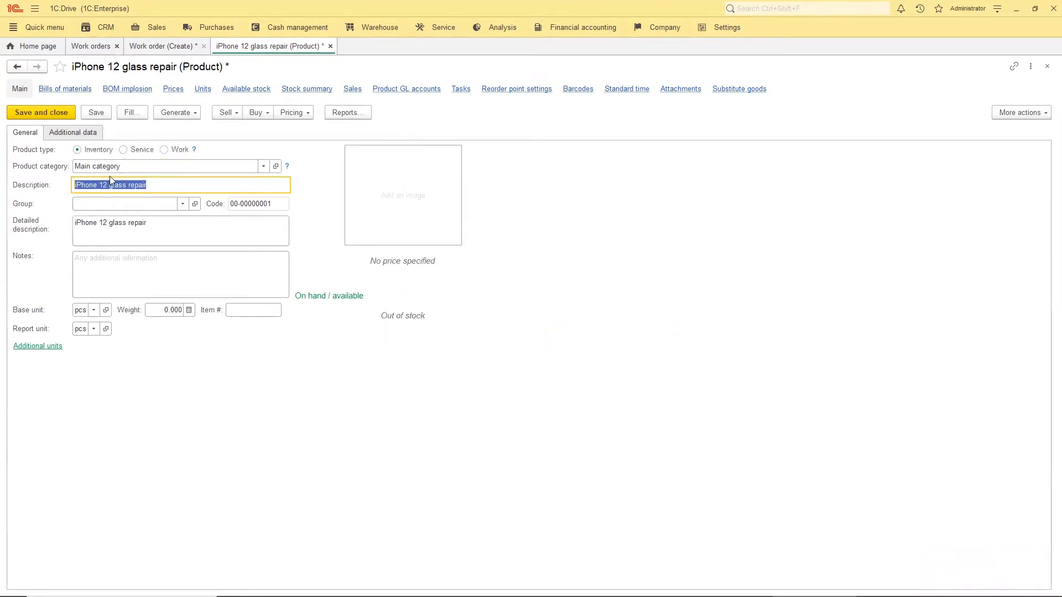
pyautogui.click(164, 150)
pyautogui.click(95, 114)
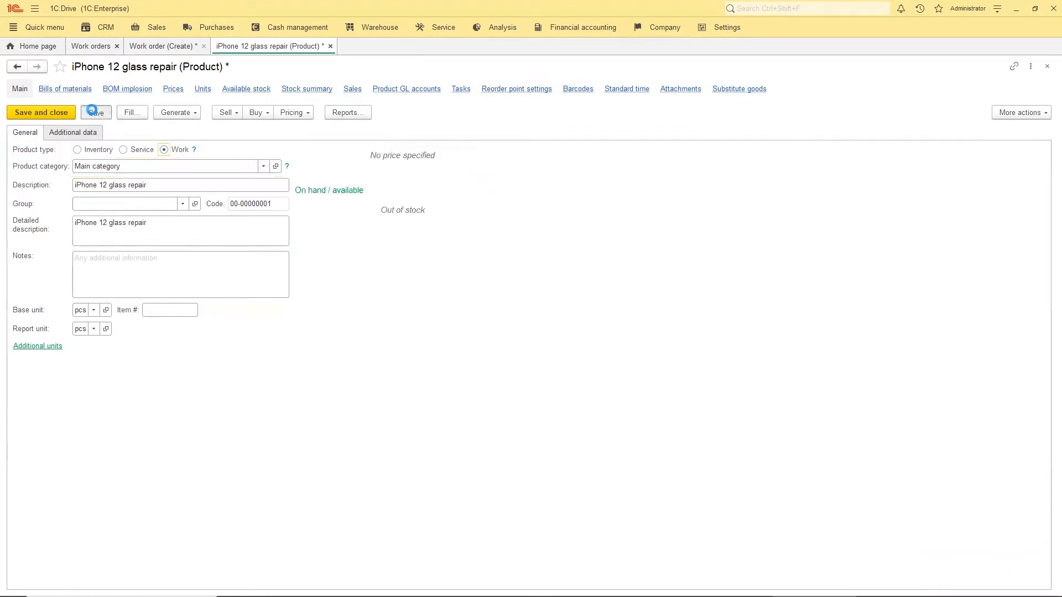
# Create a bill of materials for the product and copy the finished product's name, iPhone 12 glass repair, into its description
pyautogui.click(63, 90)
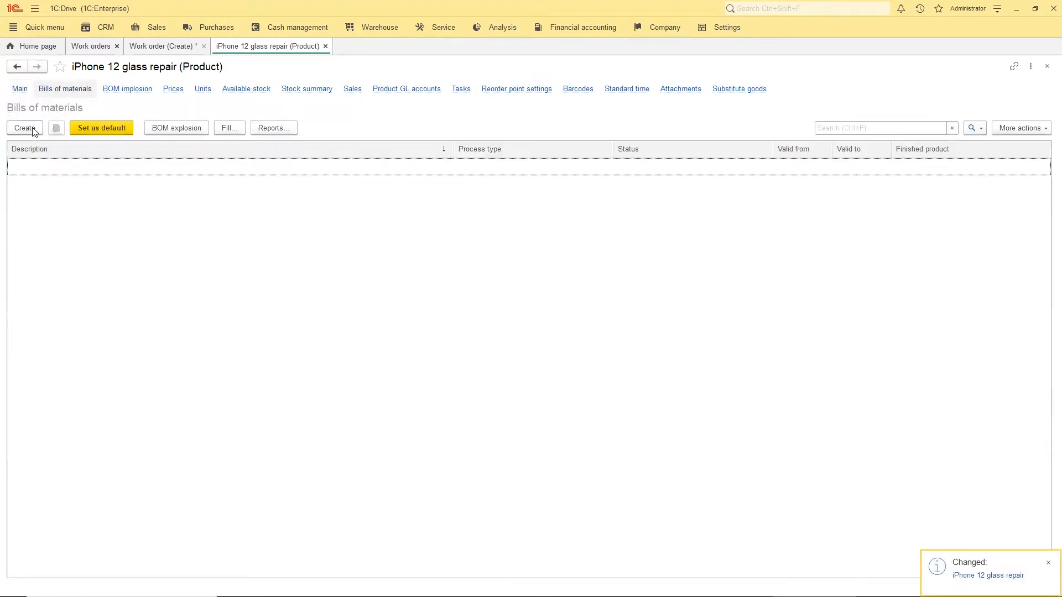
pyautogui.click(25, 126)
pyautogui.click(157, 150)
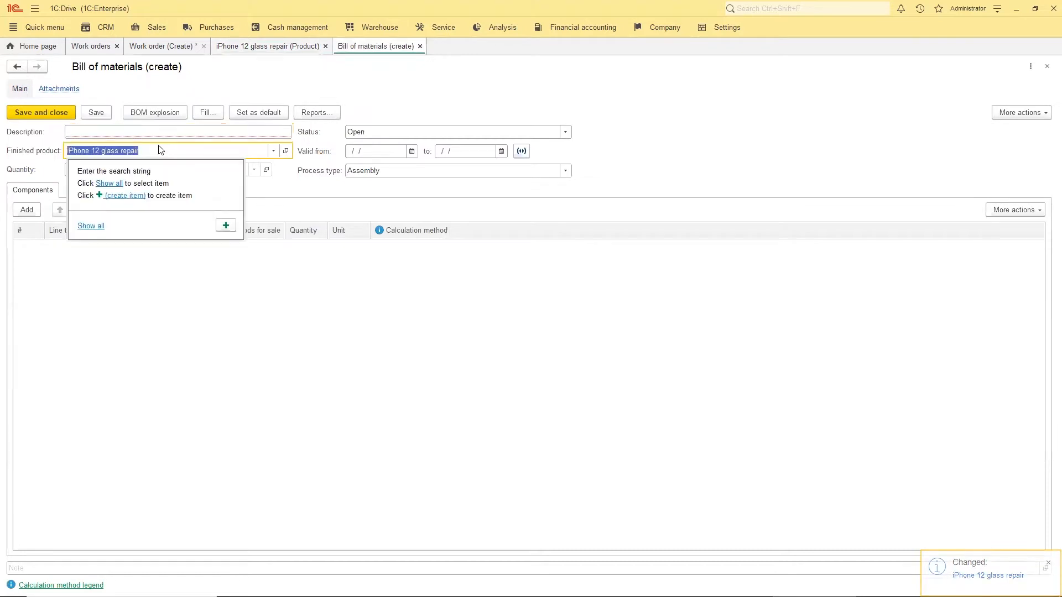
pyautogui.moveTo(173, 151); pyautogui.dragTo(47, 162)
pyautogui.hotkey('ctrl', 'c')
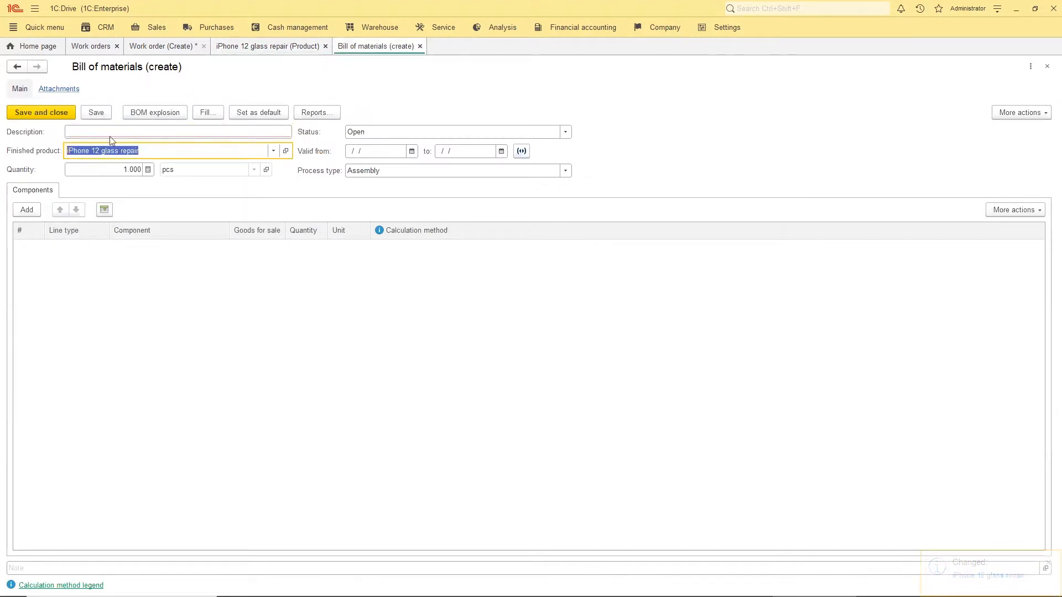
pyautogui.click(125, 131)
pyautogui.hotkey('ctrl', 'v')
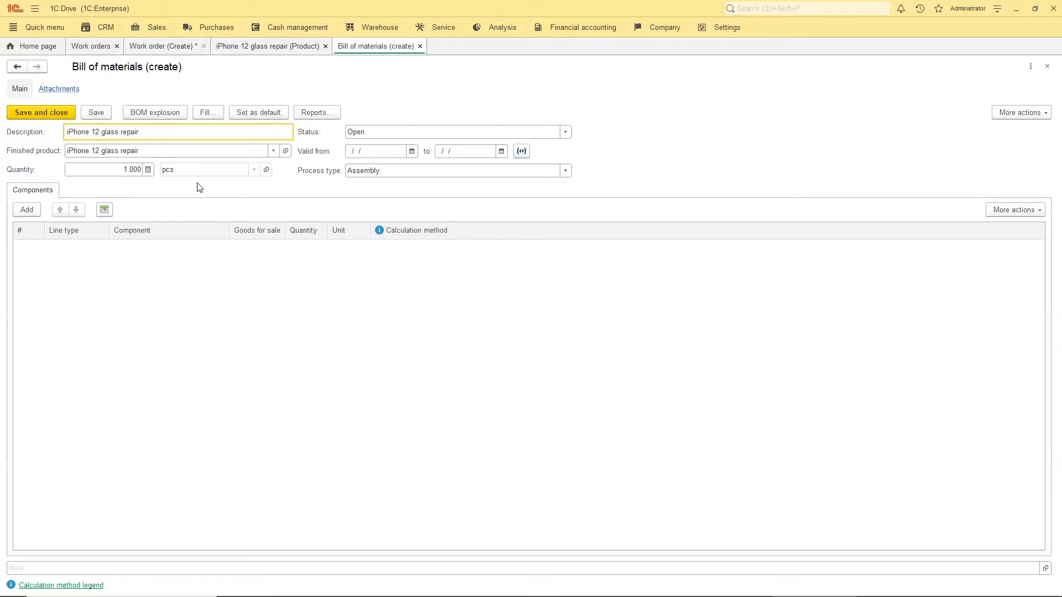
# Add a Material component line to the bill of materials and start a new product for it from the product list
pyautogui.click(20, 209)
pyautogui.click(98, 268)
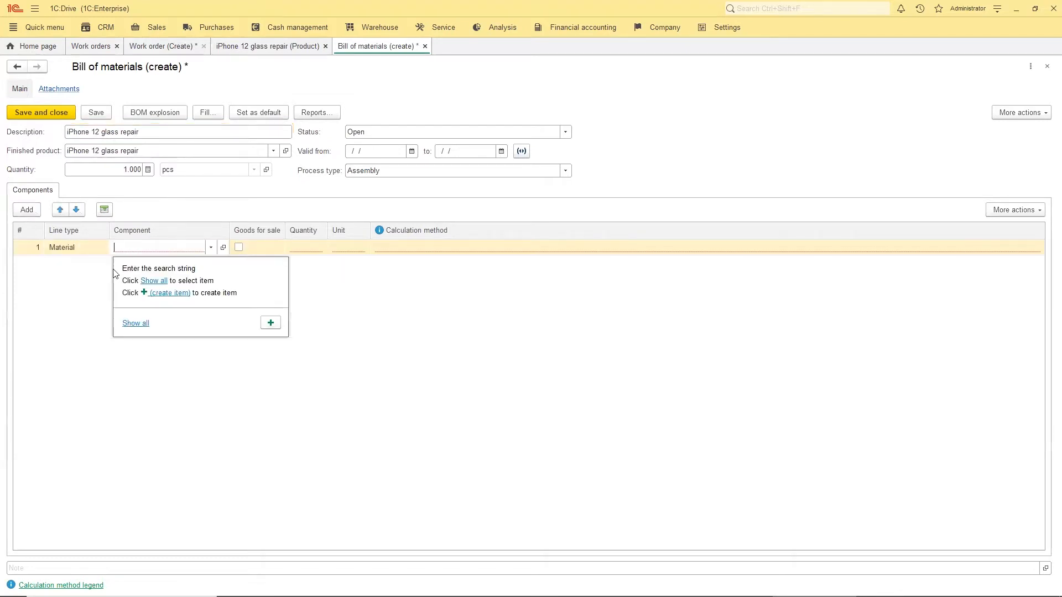
pyautogui.click(144, 323)
pyautogui.click(301, 158)
# Describe the new component product as "iPhone 12 glass" and set its base unit to pcs
pyautogui.click(153, 184)
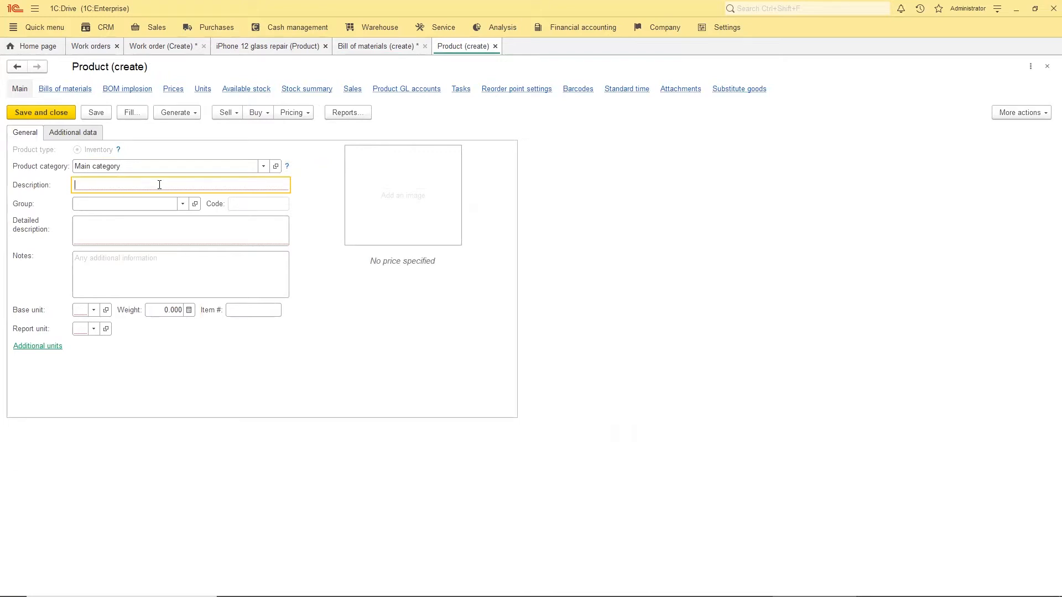
pyautogui.write('iPhone 12 glass')
pyautogui.click(84, 310)
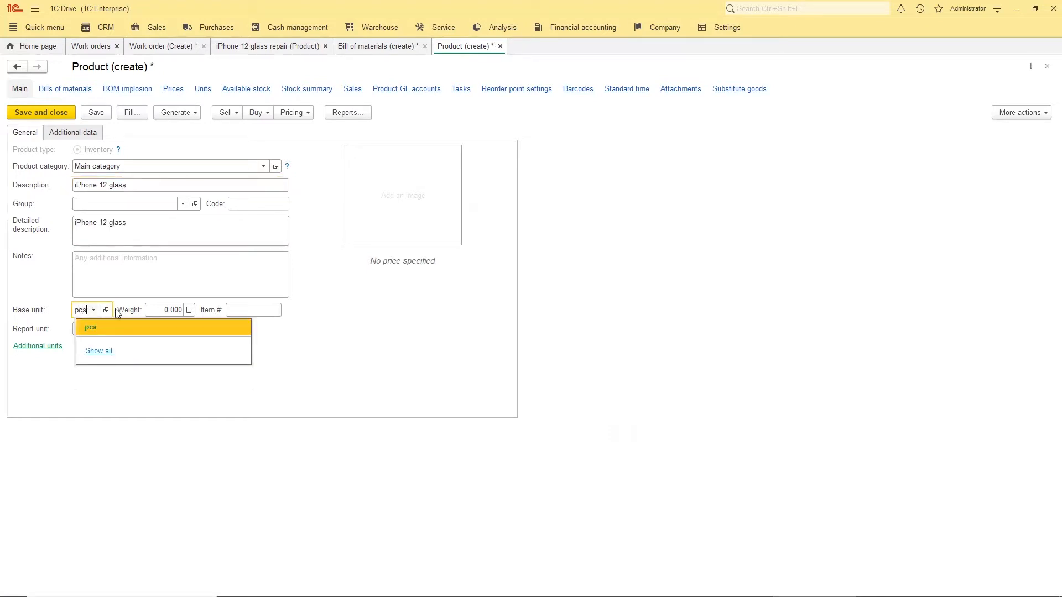
pyautogui.click(104, 329)
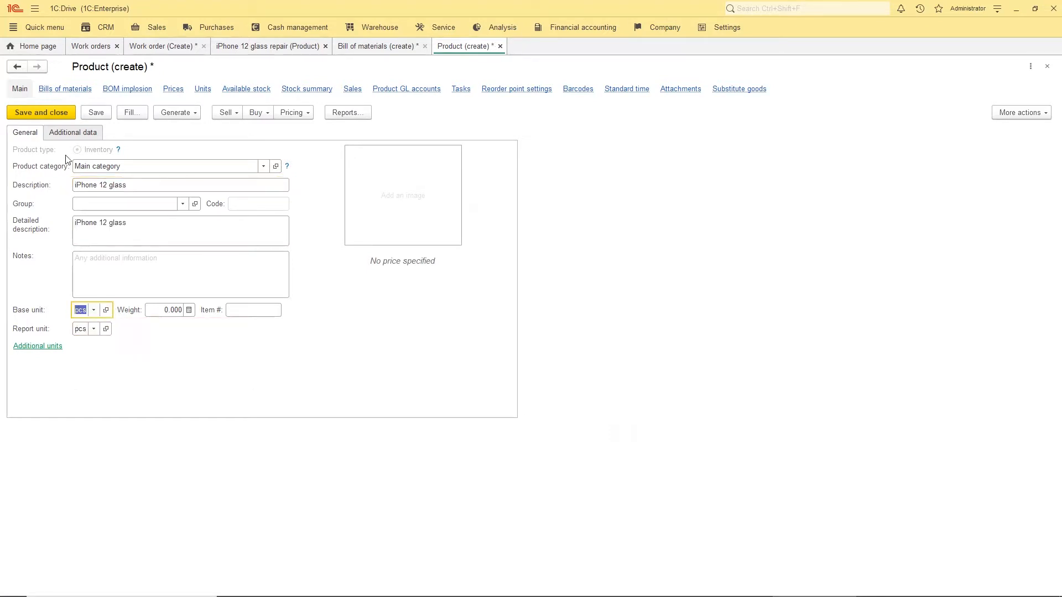
# Save the iPhone 12 glass product, pick it as the first component, and add a second Material line to the bill of materials
pyautogui.click(53, 110)
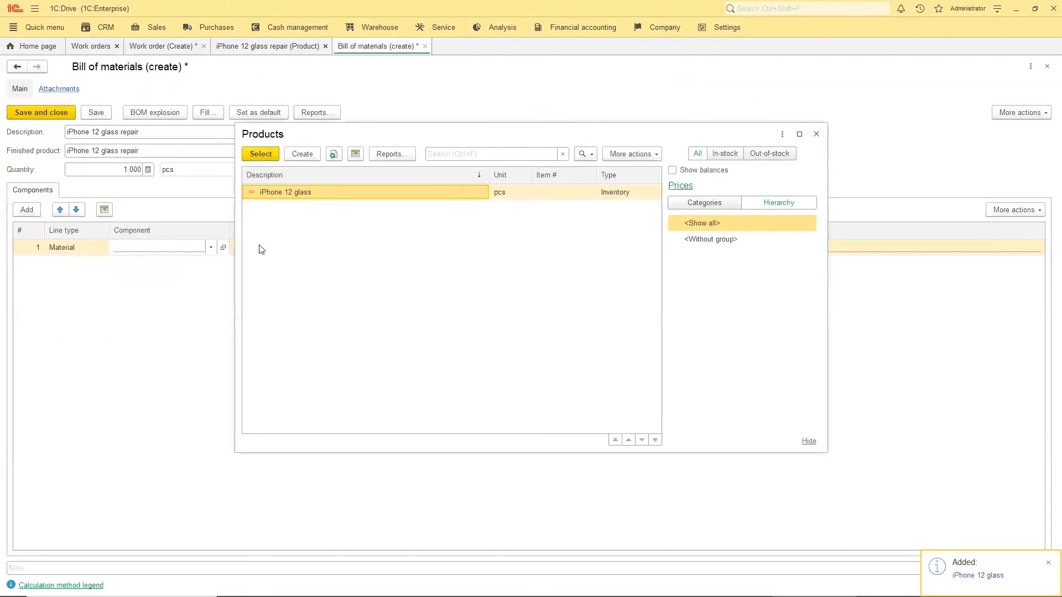
pyautogui.click(263, 155)
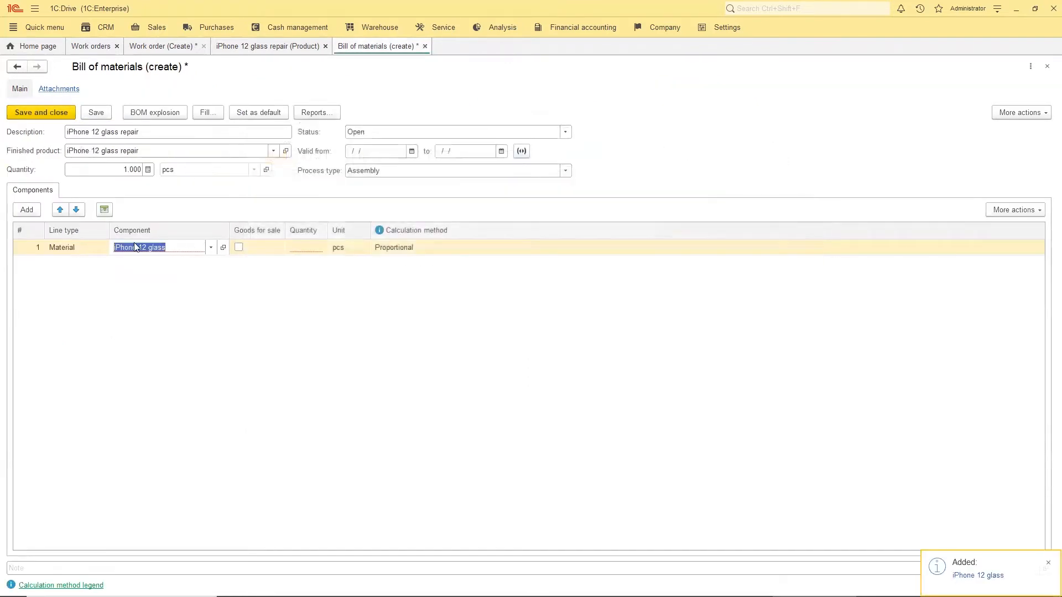
pyautogui.click(27, 210)
pyautogui.click(88, 279)
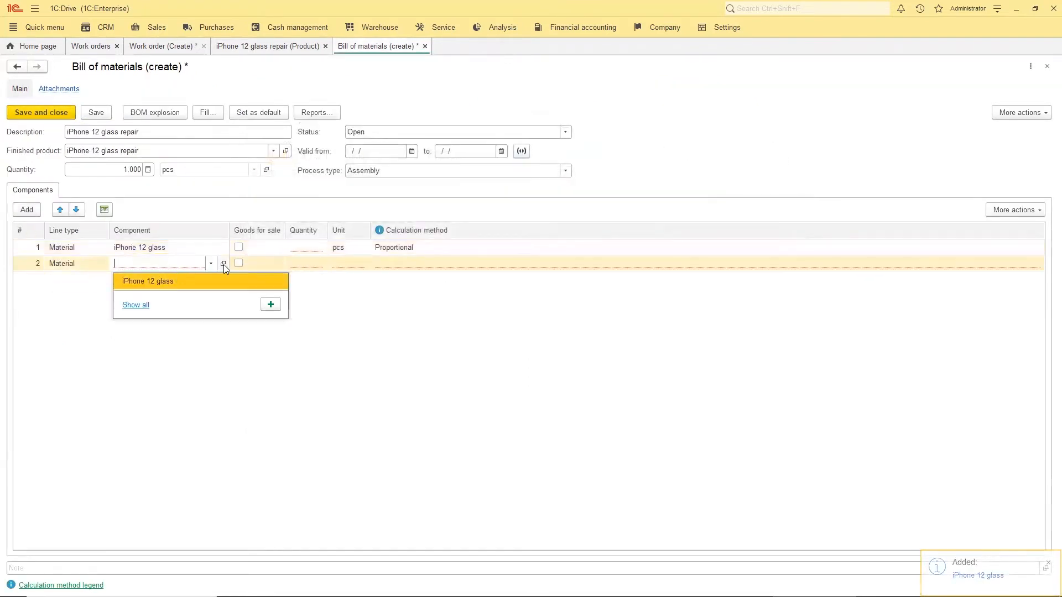
# Create a product described as "Rubber seal" with base unit pcs and select it as the second component
pyautogui.click(143, 303)
pyautogui.click(303, 155)
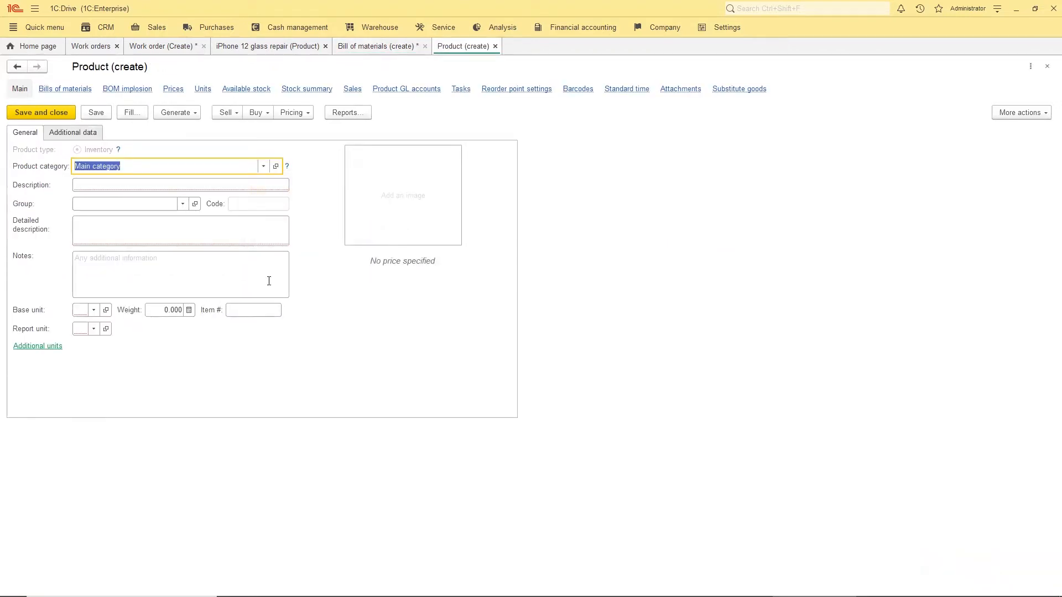
pyautogui.write('Re')
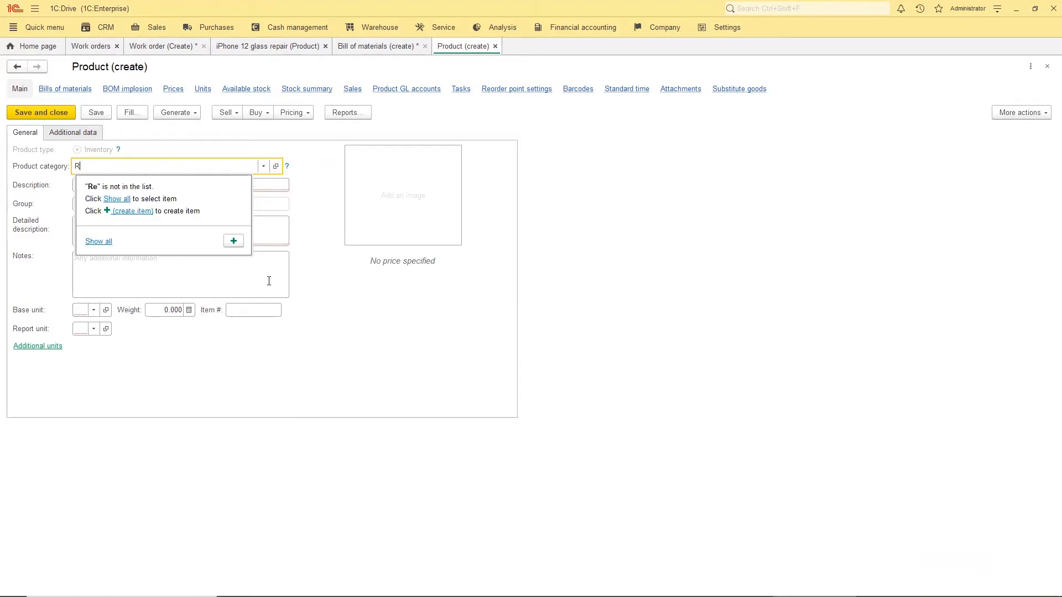
pyautogui.press('Escape')
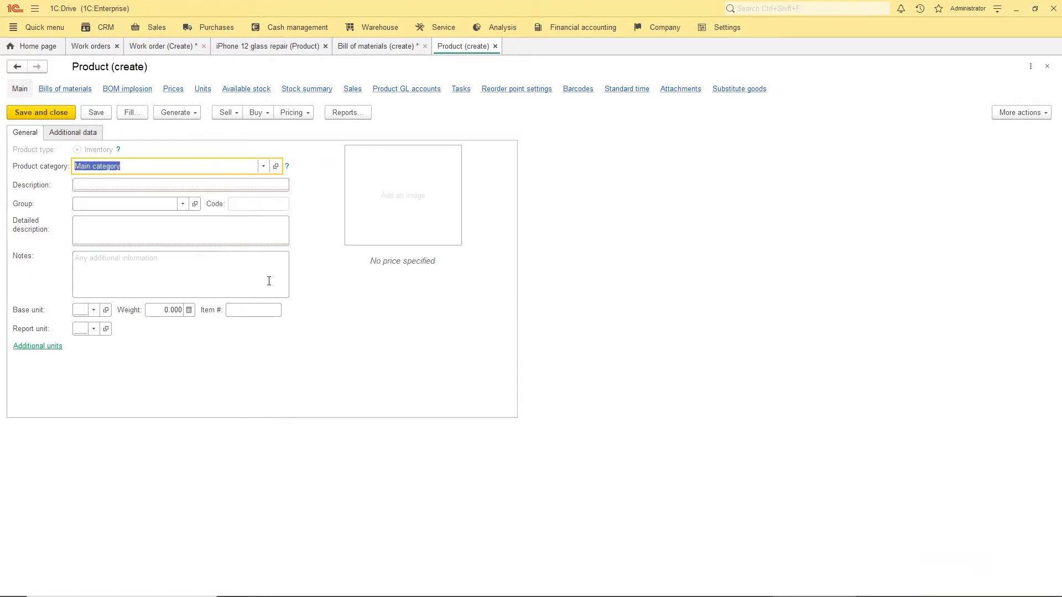
pyautogui.click(147, 185)
pyautogui.write('Rubber seal')
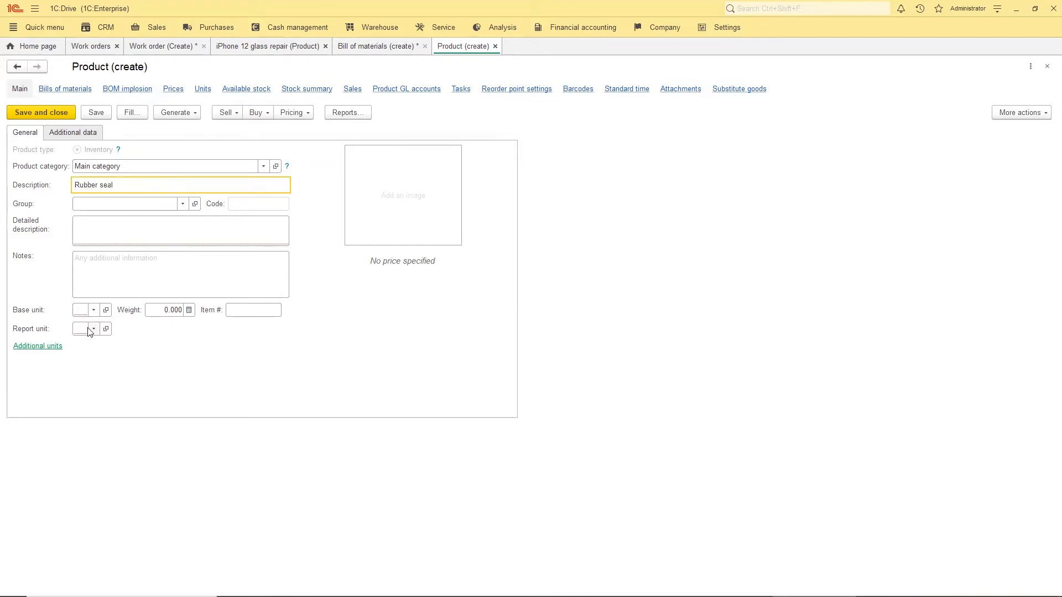
pyautogui.click(86, 309)
pyautogui.write('pcs')
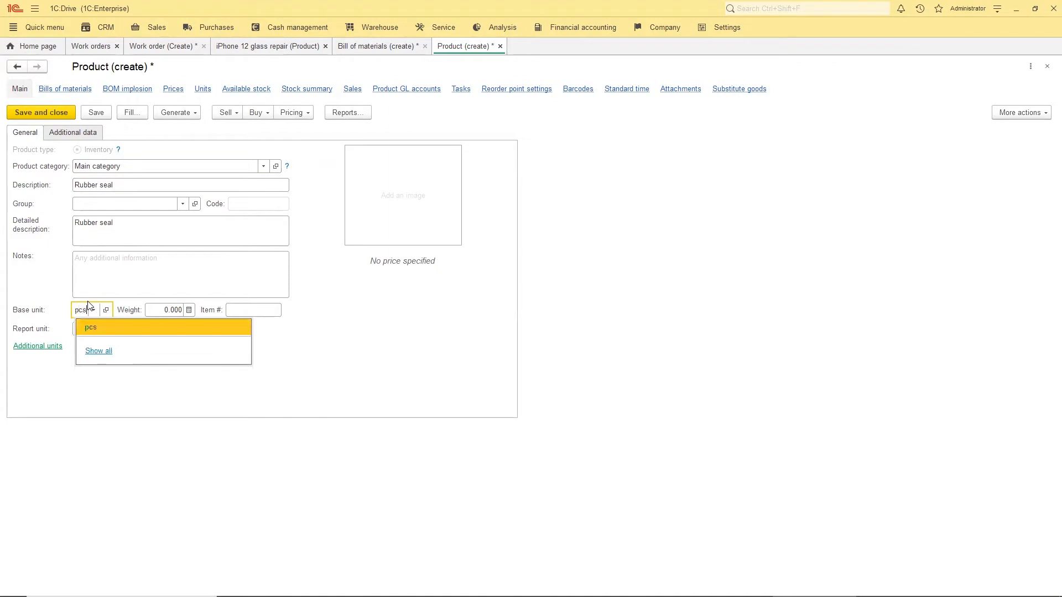
pyautogui.press('Return')
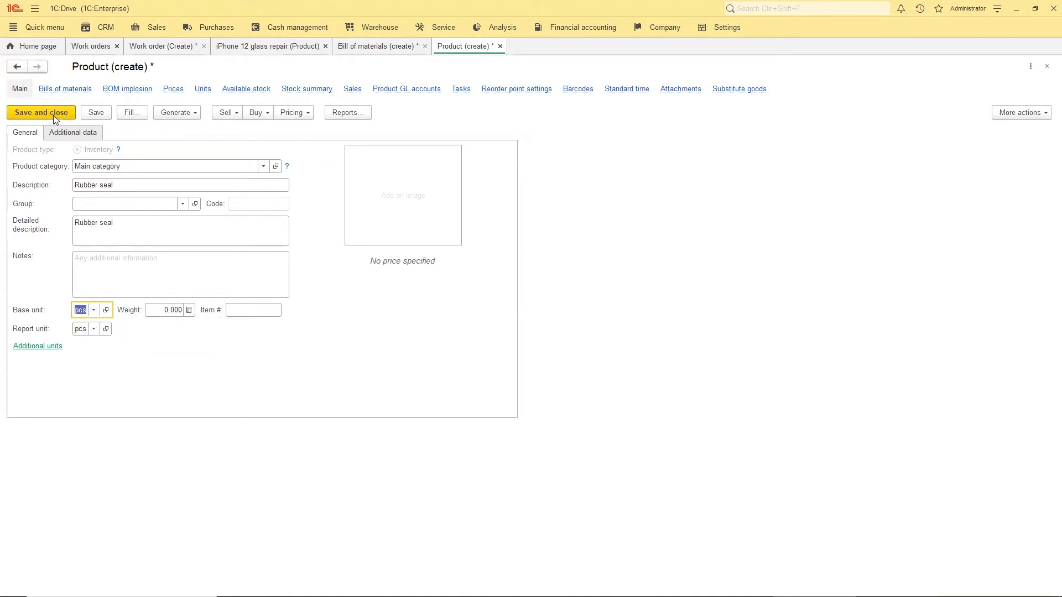
pyautogui.click(53, 114)
pyautogui.doubleClick(275, 209)
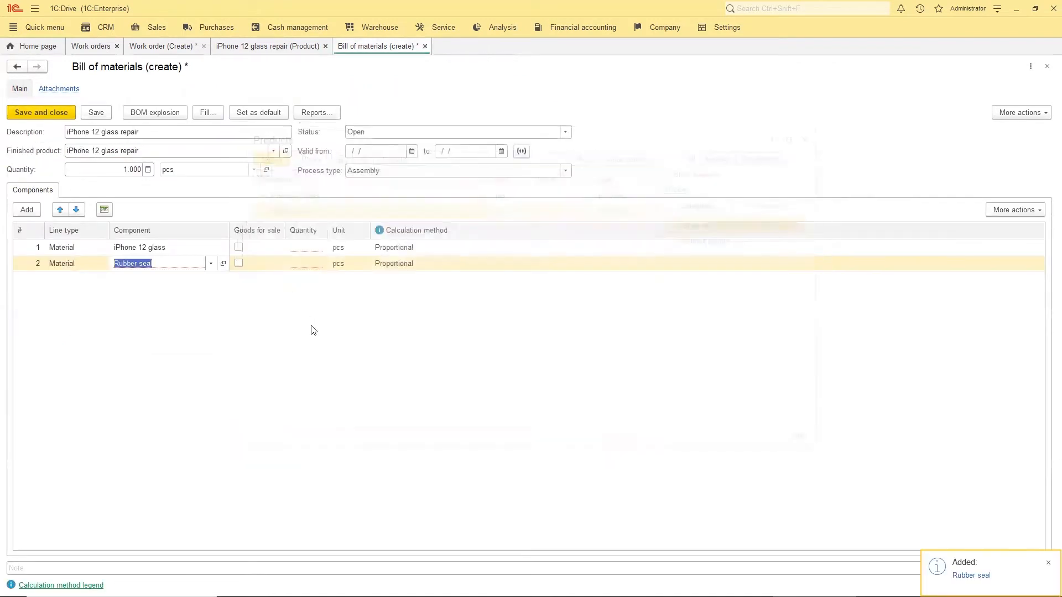
# Set the quantity of both the iPhone 12 glass and Rubber seal components to 1
pyautogui.click(303, 248)
pyautogui.write('1')
pyautogui.click(301, 264)
pyautogui.write('1')
pyautogui.press('Return')
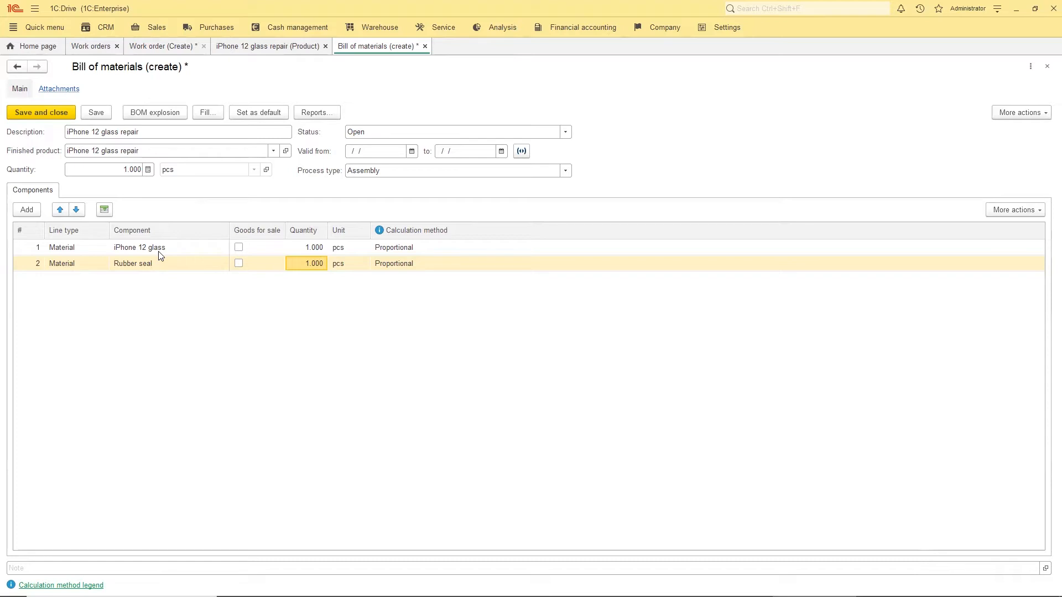
# Set the bill of materials status to Active, then save and close it
pyautogui.click(429, 131)
pyautogui.click(417, 165)
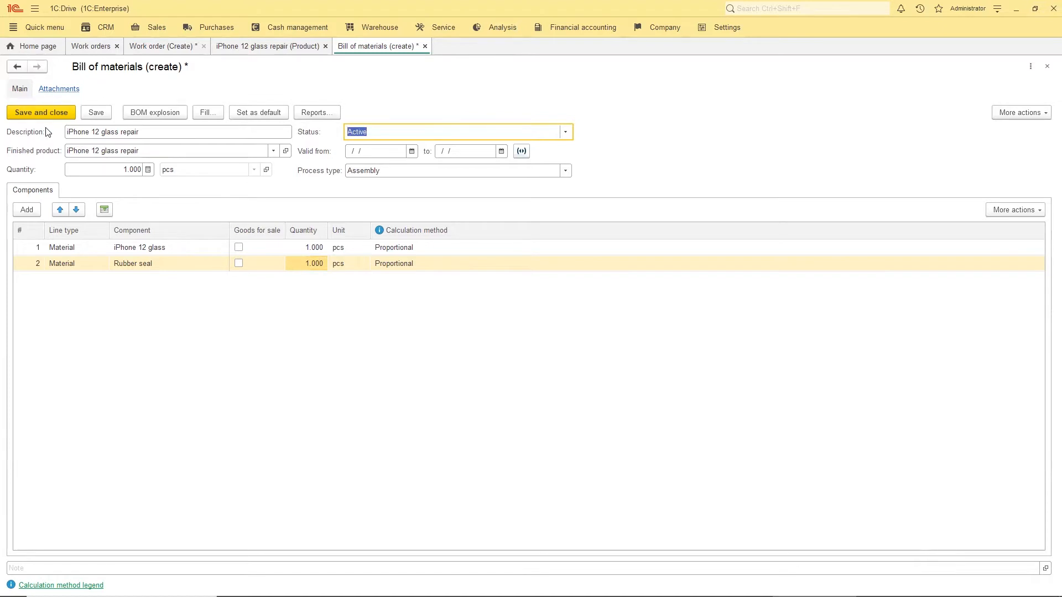
pyautogui.click(42, 113)
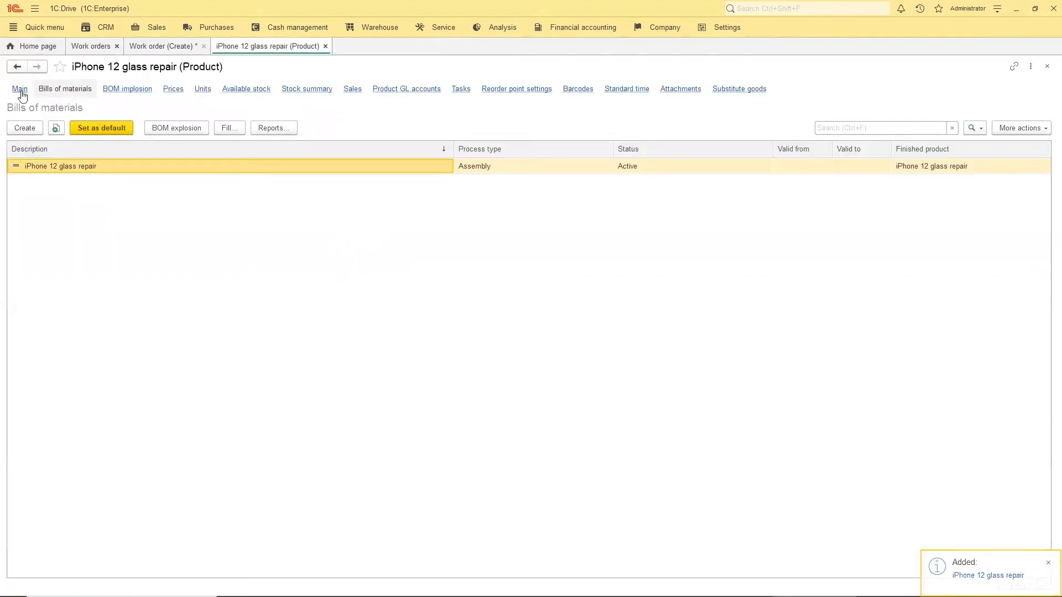
# Check the reorder point settings of the iPhone 12 glass repair product, then save and close the product
pyautogui.click(525, 93)
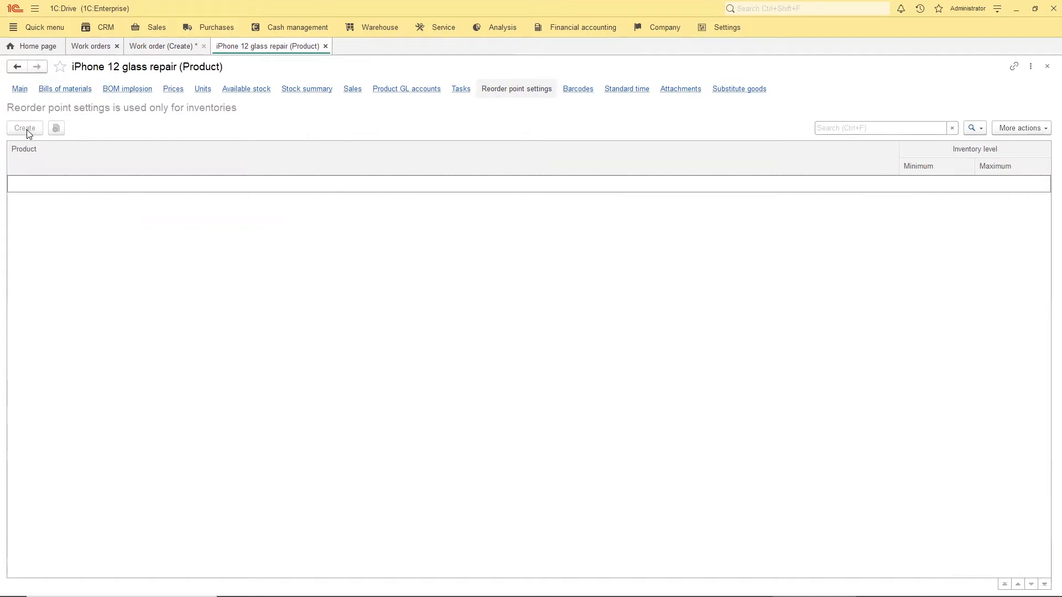
pyautogui.click(21, 92)
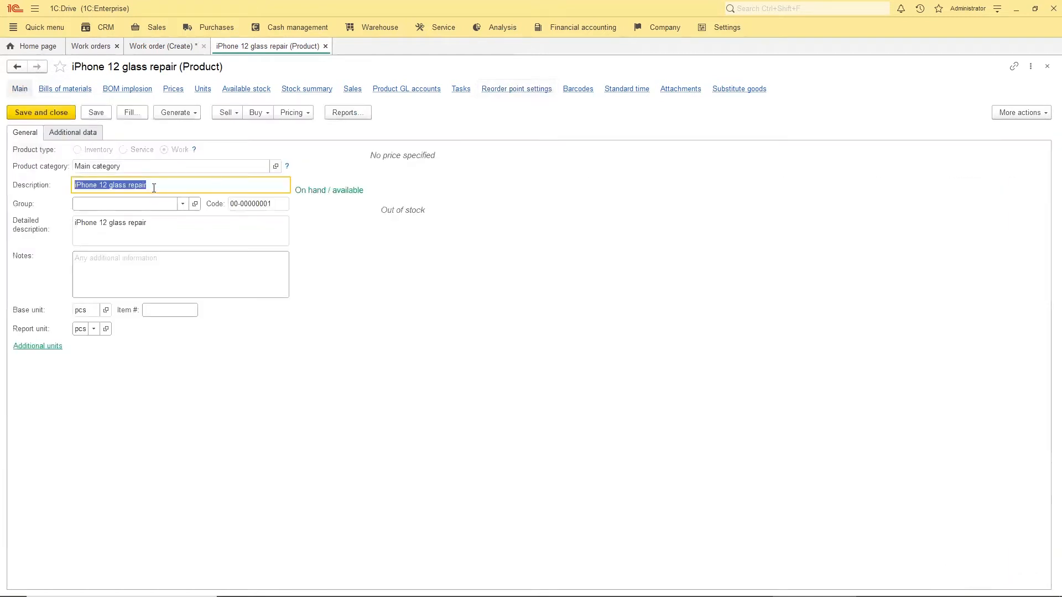
pyautogui.click(48, 117)
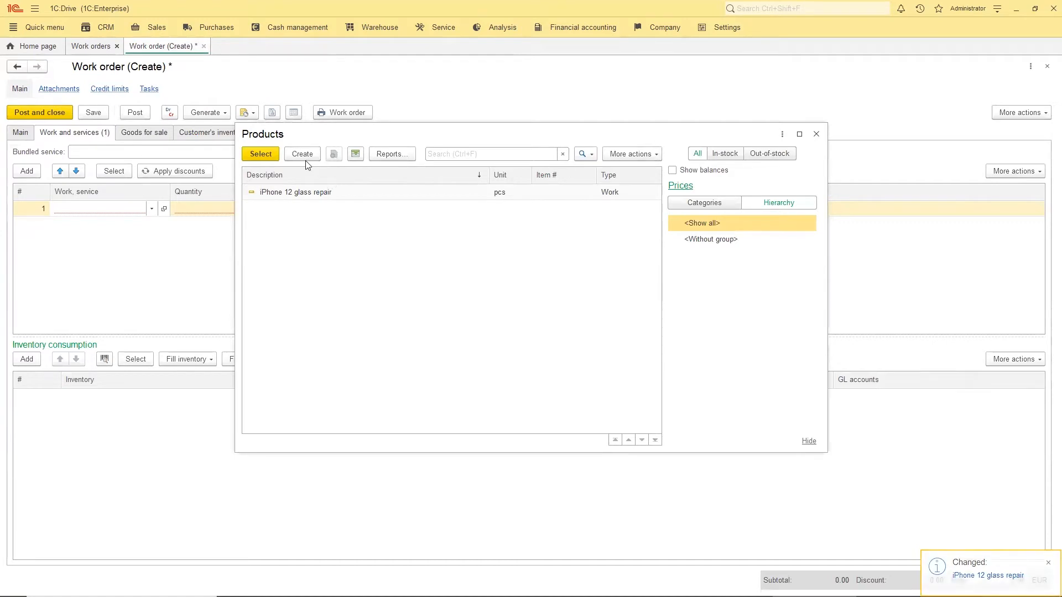
# Dismiss the product selection and open the iPhone 12 glass product from the Products catalog of the Service section
pyautogui.click(815, 134)
pyautogui.click(379, 28)
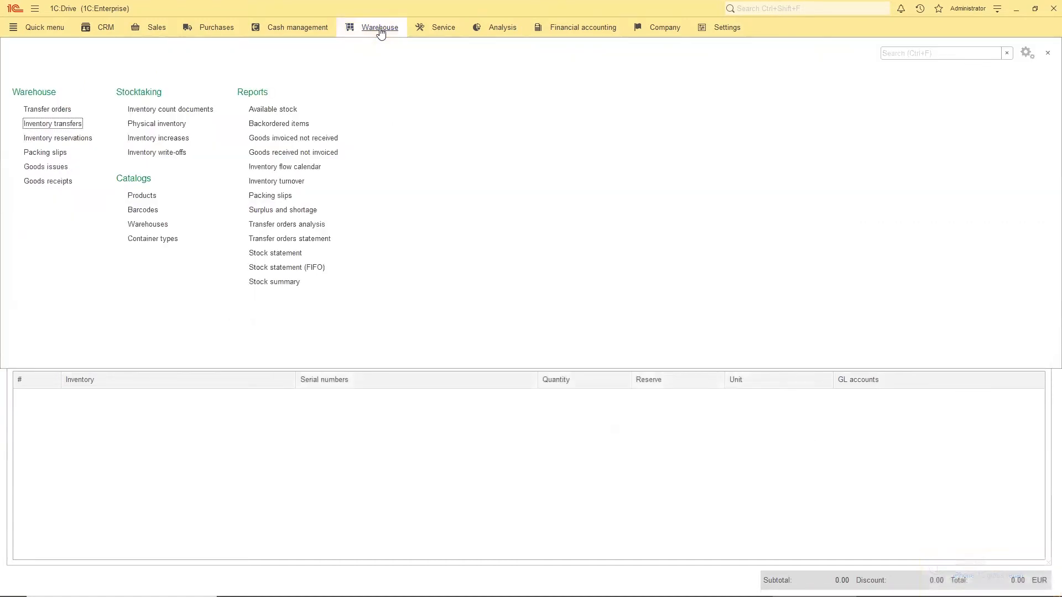
pyautogui.click(434, 33)
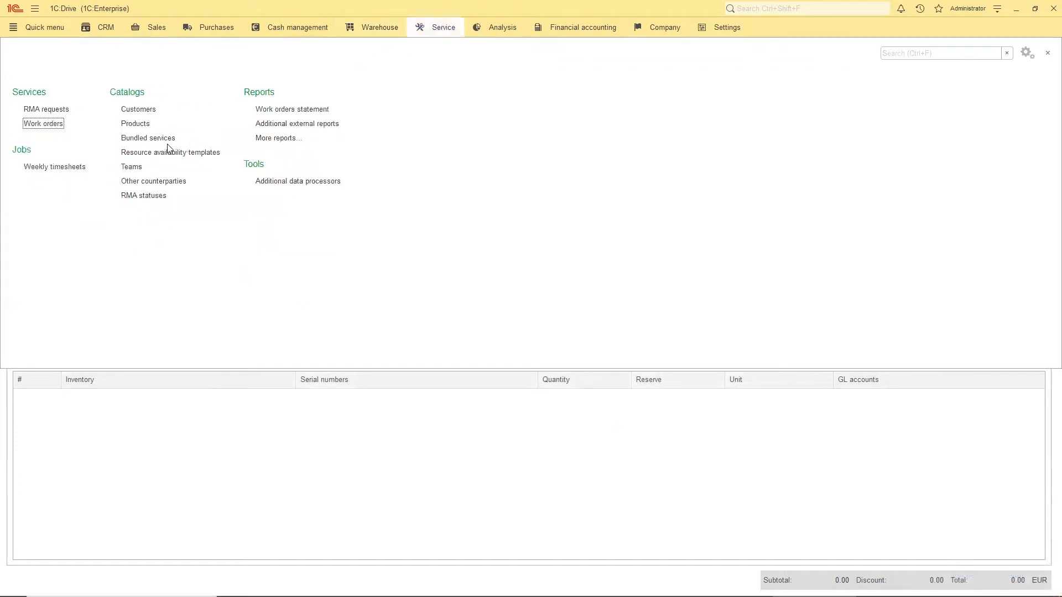
pyautogui.click(136, 123)
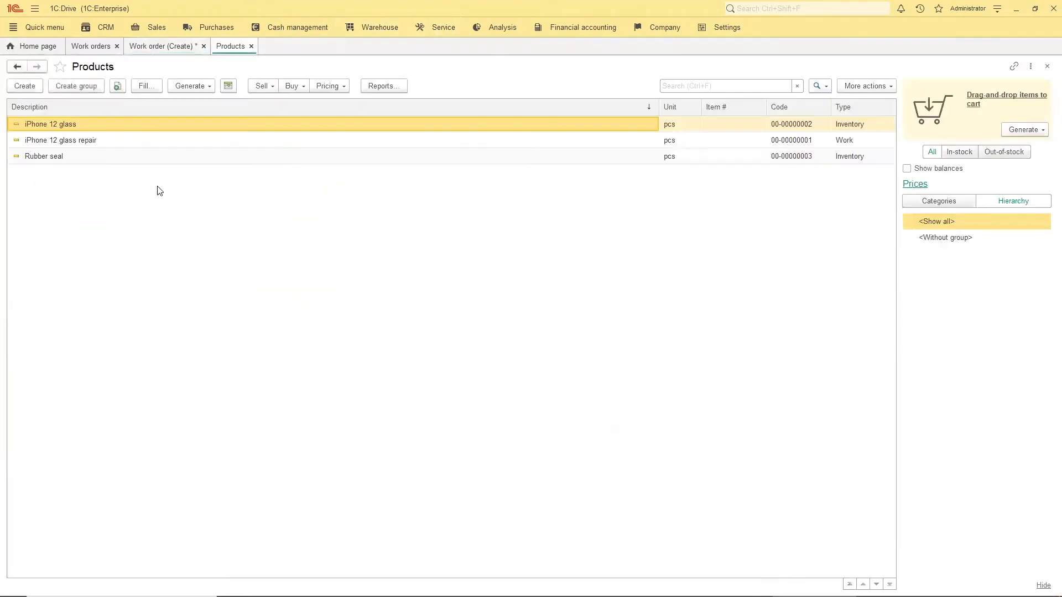
pyautogui.doubleClick(84, 124)
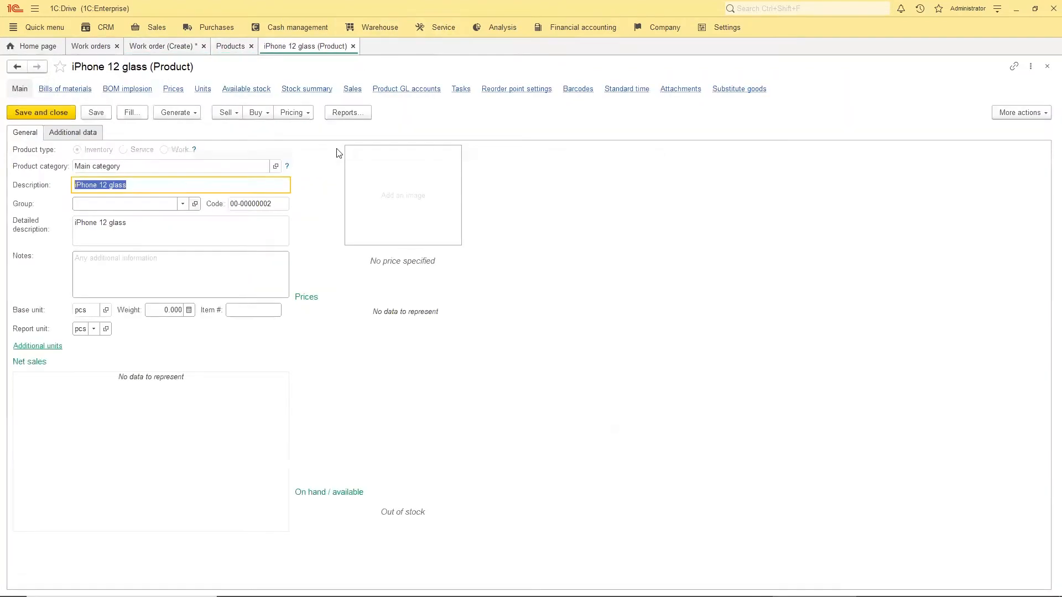
# Create reorder point settings for iPhone 12 glass with minimum 10 and maximum 20, then save and close the product
pyautogui.click(517, 90)
pyautogui.click(38, 132)
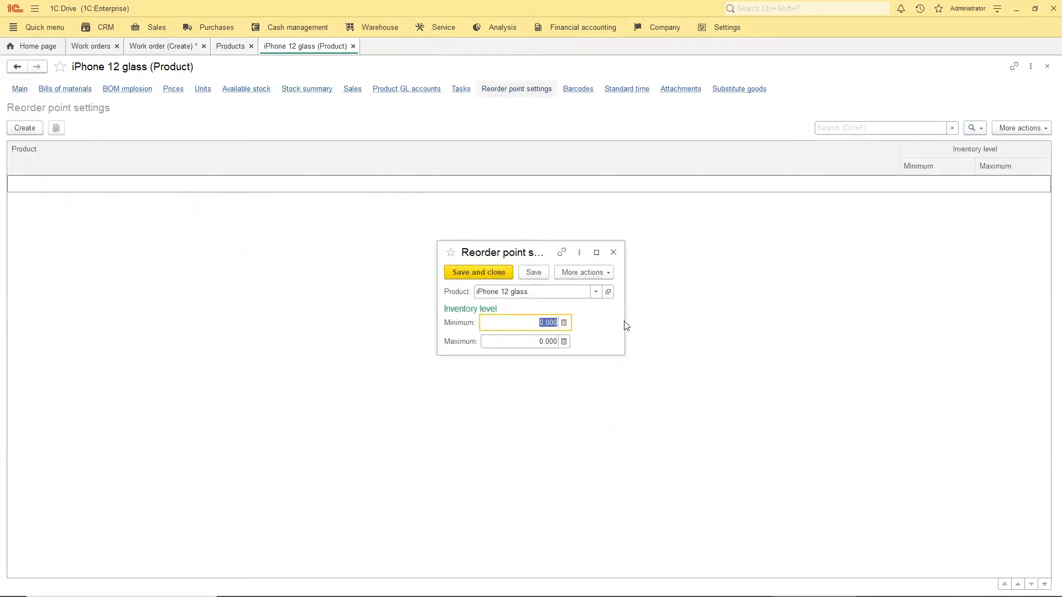
pyautogui.write('10')
pyautogui.click(533, 340)
pyautogui.write('20')
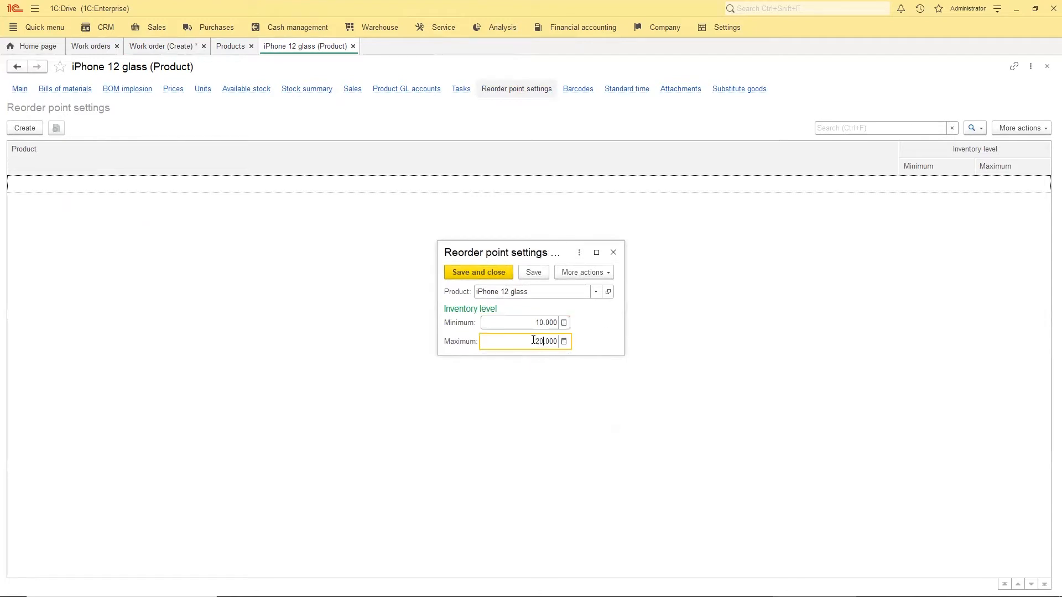
pyautogui.click(478, 272)
pyautogui.click(19, 90)
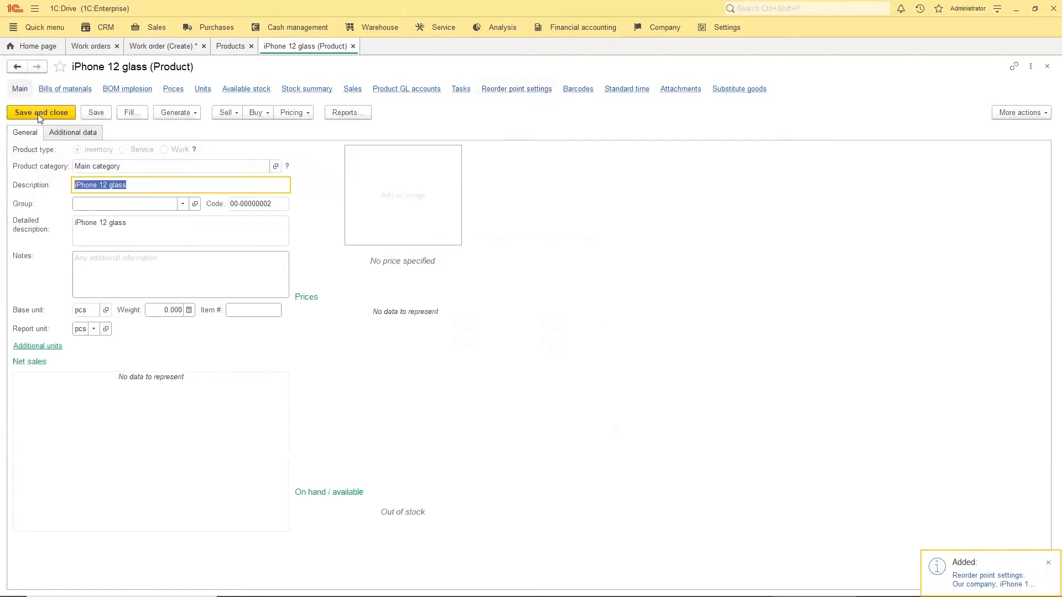
pyautogui.click(38, 113)
# View the reorder point settings of the iPhone 12 glass repair product and close it
pyautogui.doubleClick(60, 139)
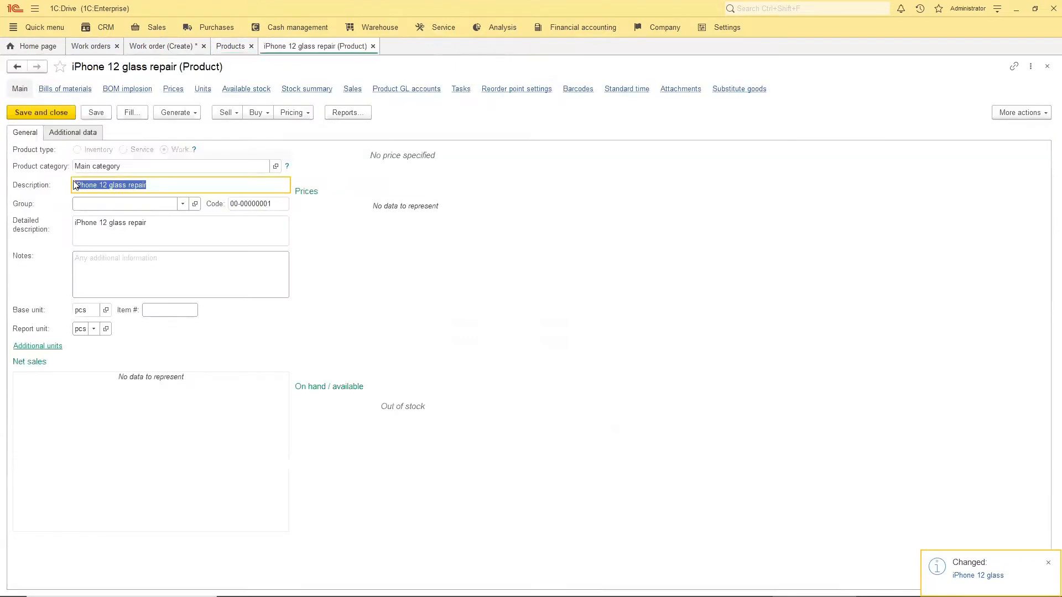
pyautogui.click(525, 90)
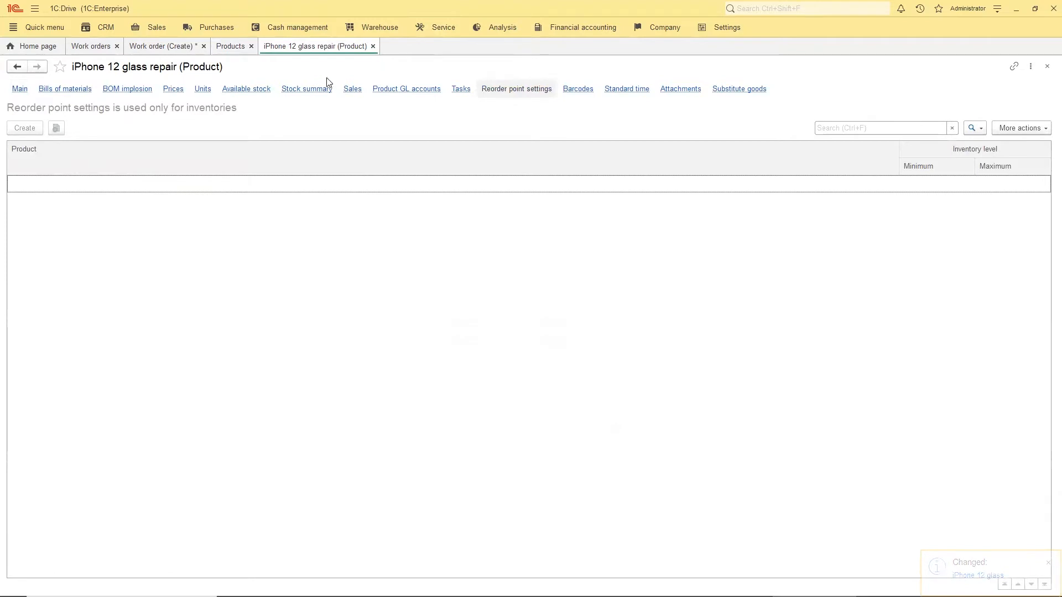
pyautogui.click(373, 47)
# Create reorder point settings for Rubber seal with minimum 10 and maximum 20, then save and close the product
pyautogui.doubleClick(60, 159)
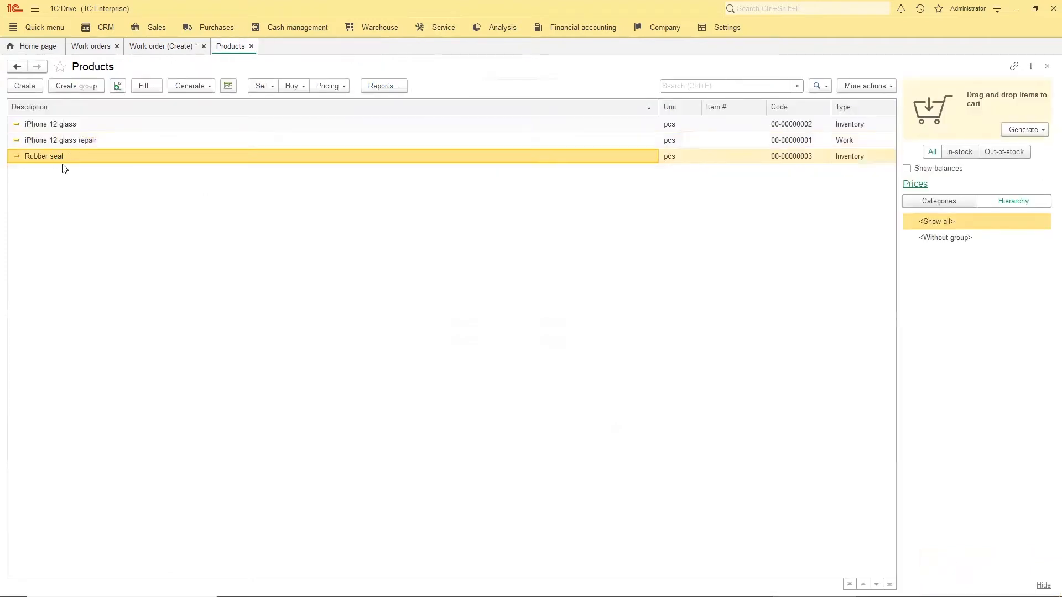
pyautogui.click(517, 89)
pyautogui.click(22, 130)
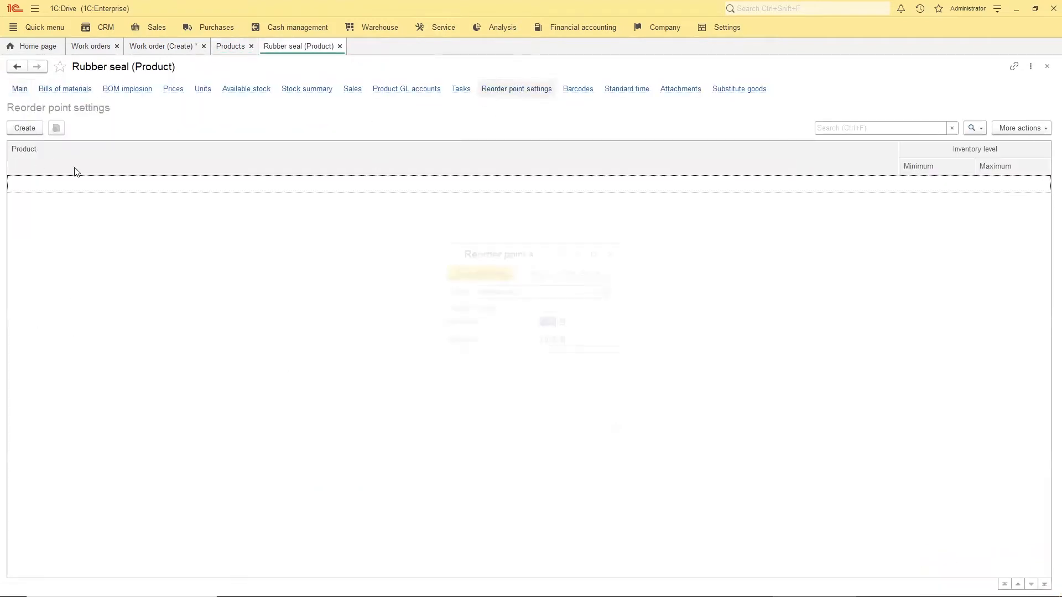
pyautogui.write('10')
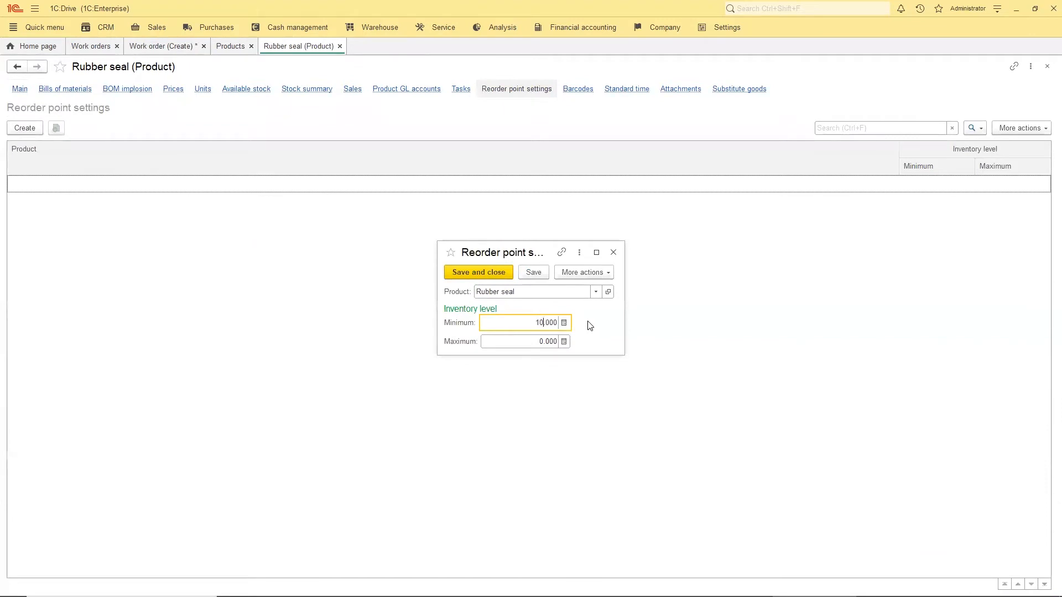
pyautogui.click(518, 343)
pyautogui.write('20')
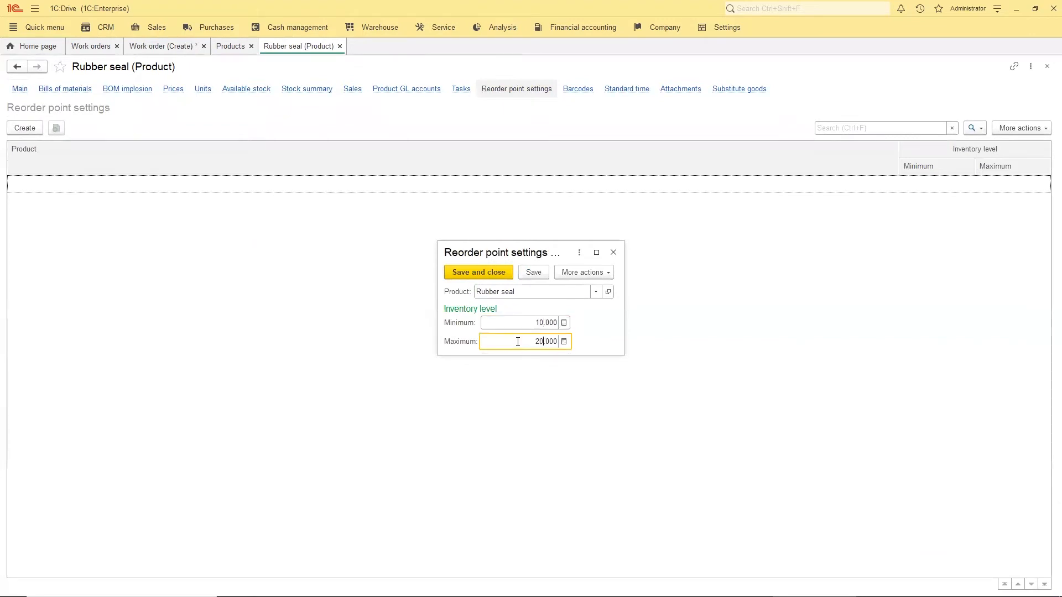
pyautogui.click(487, 281)
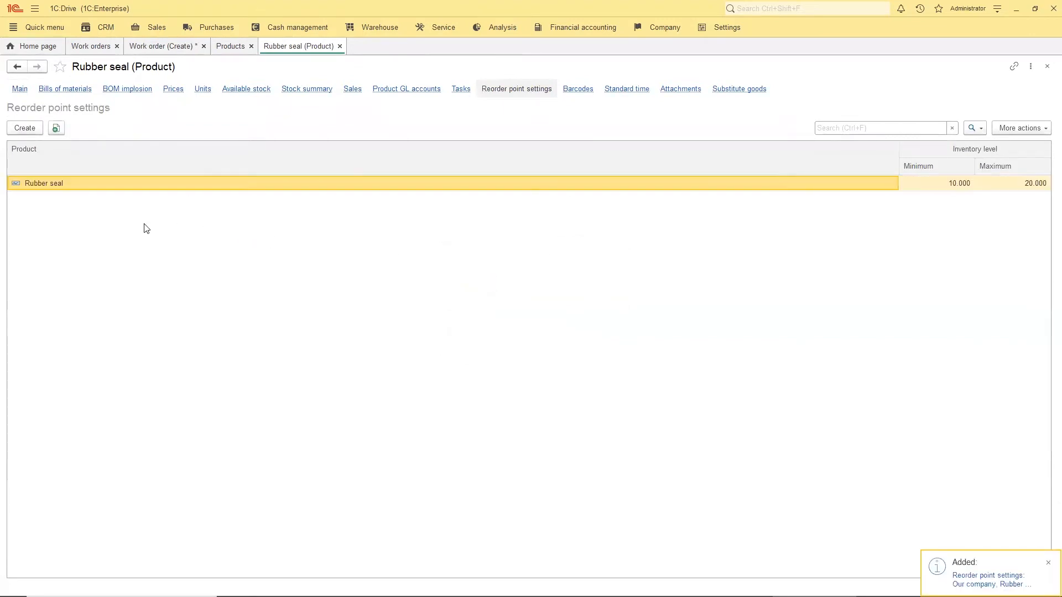
pyautogui.click(18, 91)
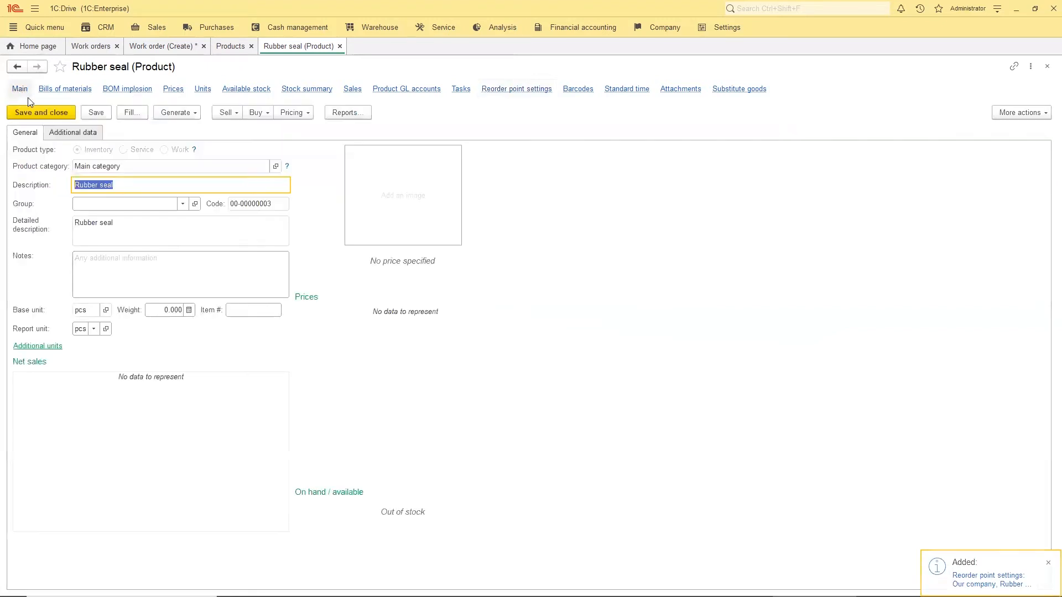
pyautogui.click(46, 110)
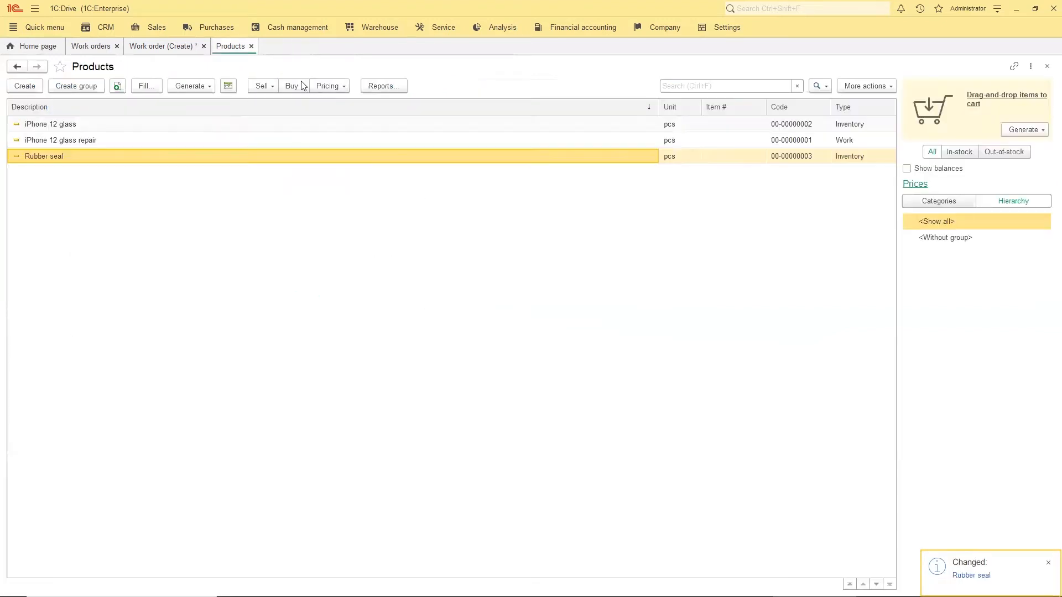
# Close the product list, open Prices setup in the Sales section, and select the Wholesale price type
pyautogui.click(251, 46)
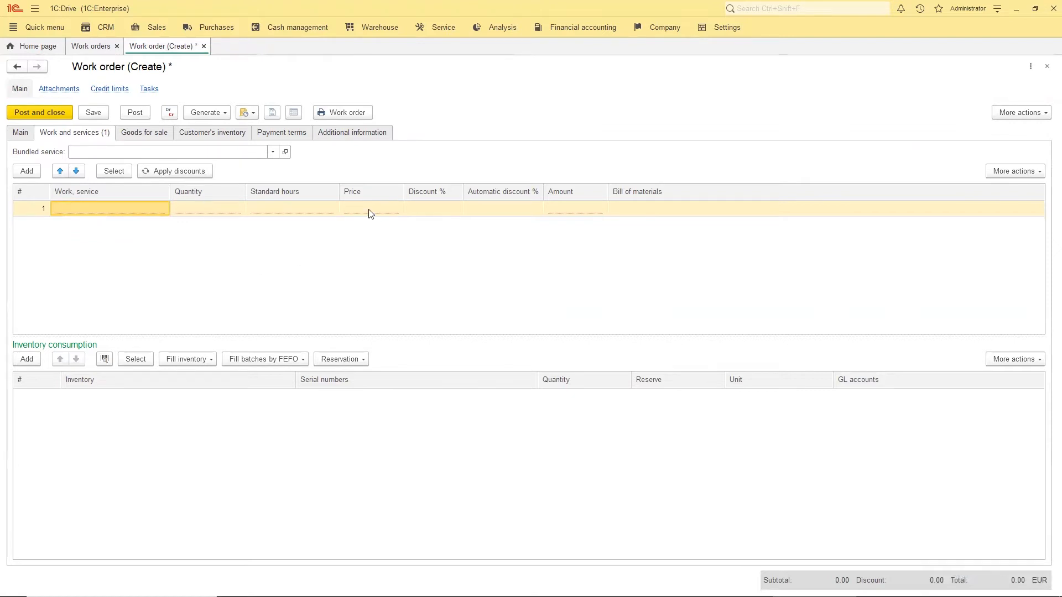
pyautogui.click(151, 27)
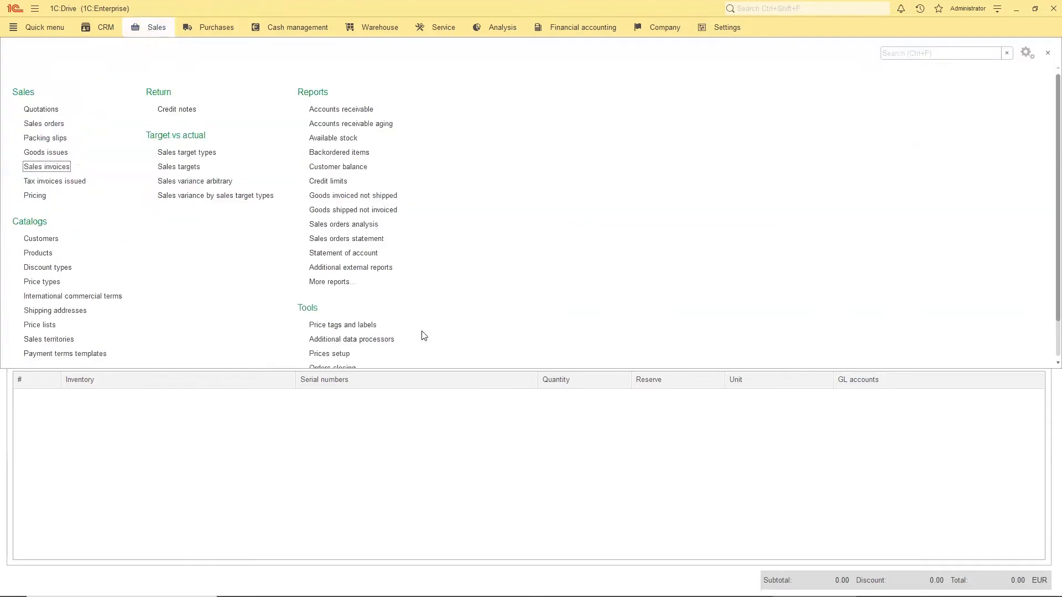
pyautogui.click(324, 311)
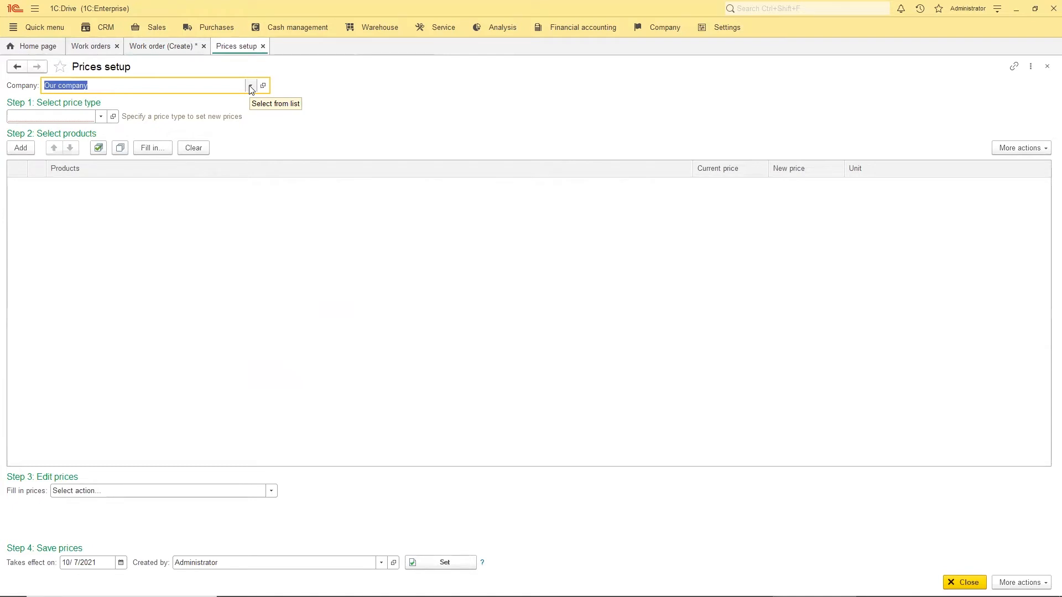
pyautogui.click(101, 117)
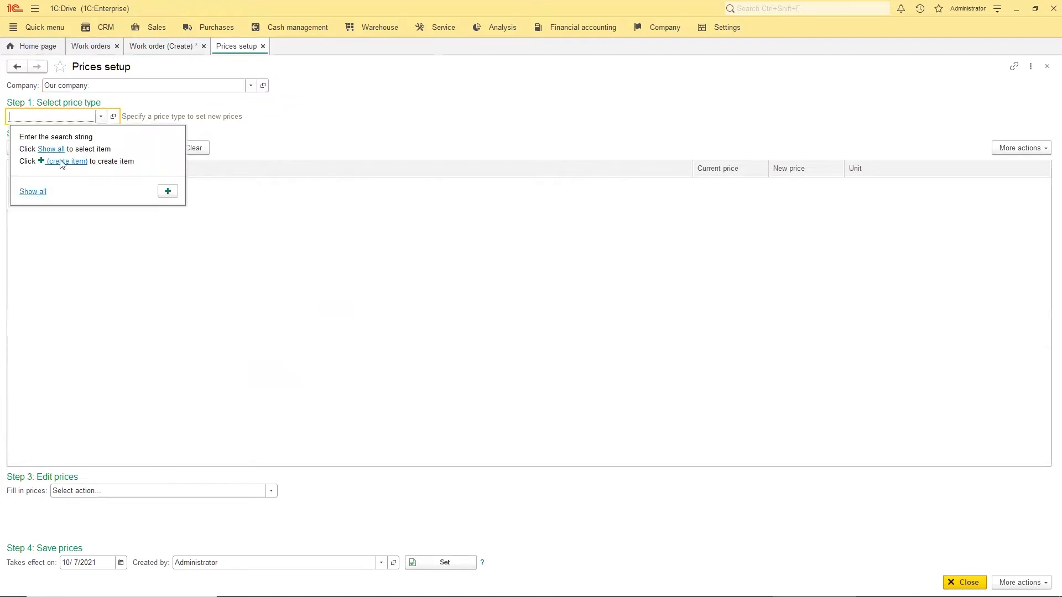
pyautogui.click(34, 191)
pyautogui.doubleClick(357, 221)
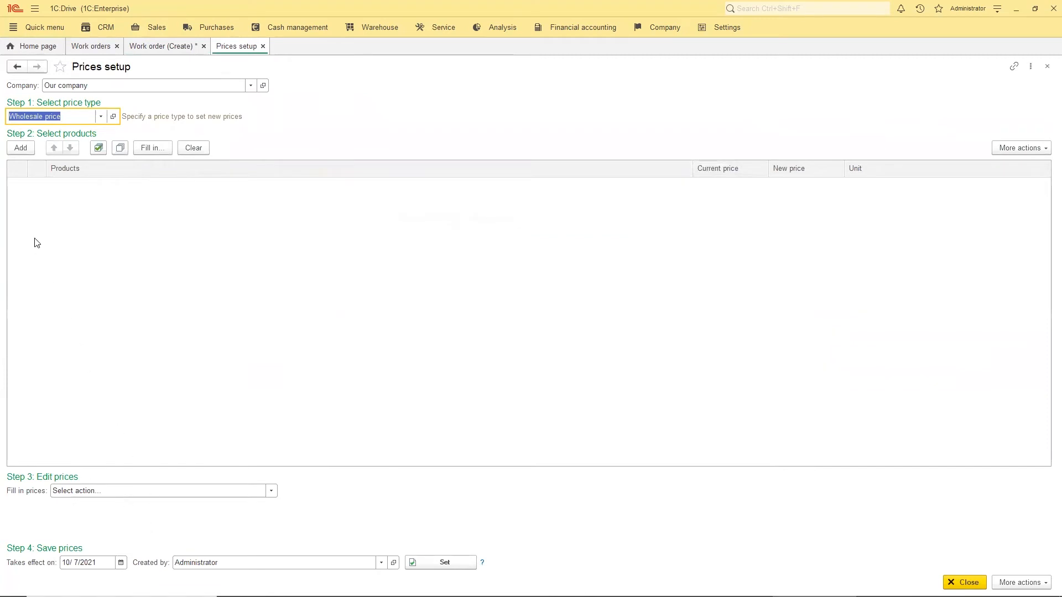
# Add iPhone 12 glass repair to the price setup, set its new price to 80 effective 10/7/2021, and close the setup
pyautogui.click(21, 148)
pyautogui.click(72, 261)
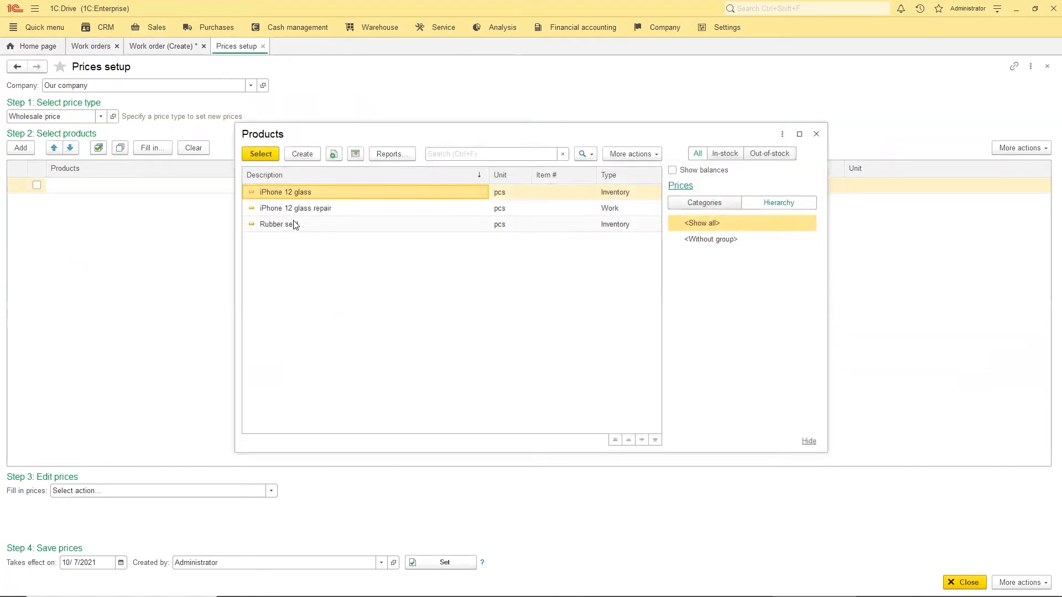
pyautogui.doubleClick(306, 209)
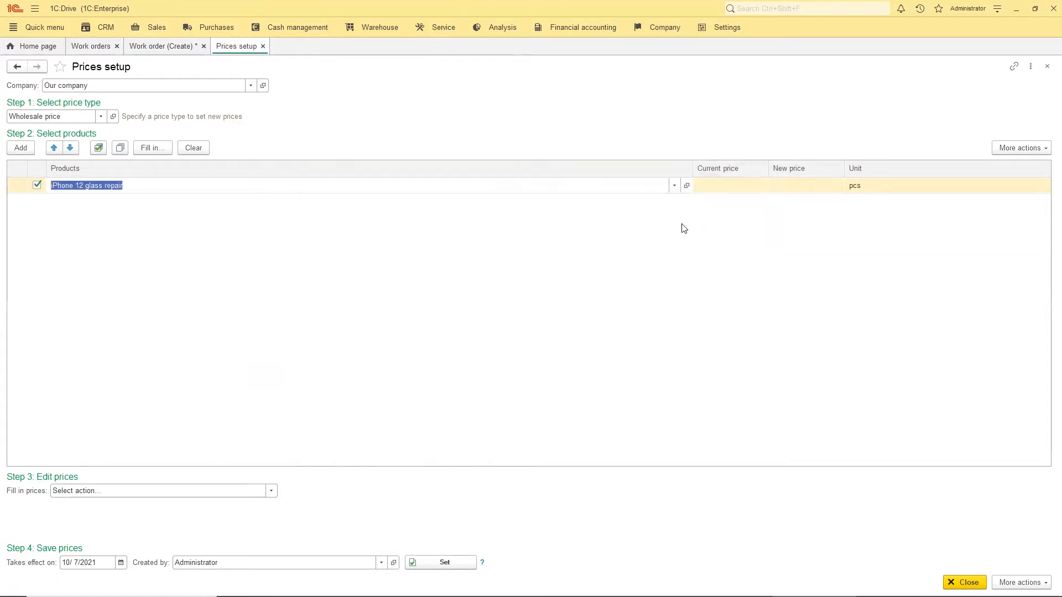
pyautogui.click(799, 186)
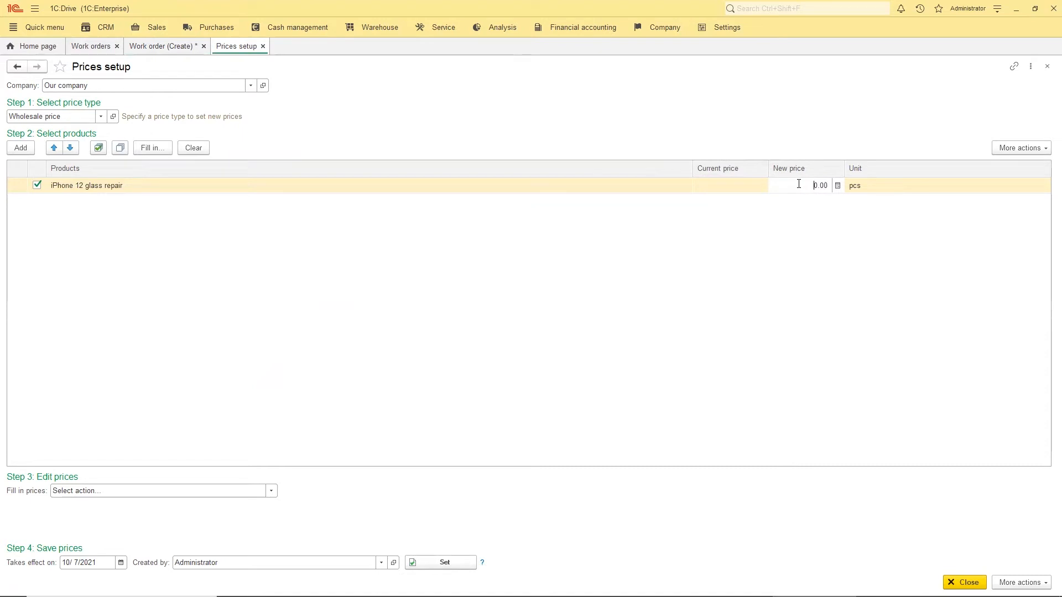
pyautogui.write('80')
pyautogui.click(675, 307)
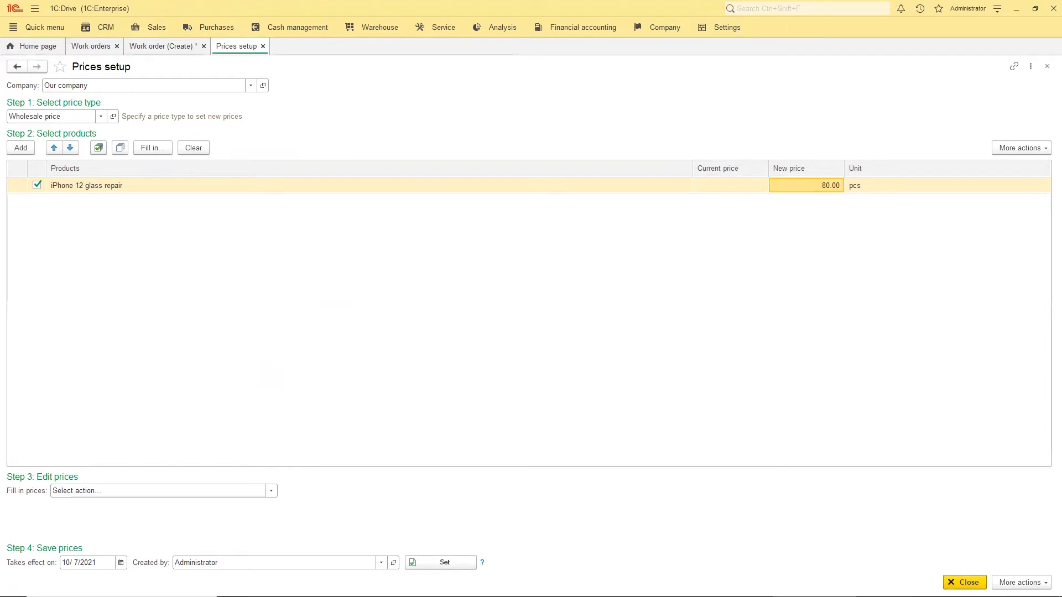
pyautogui.click(437, 563)
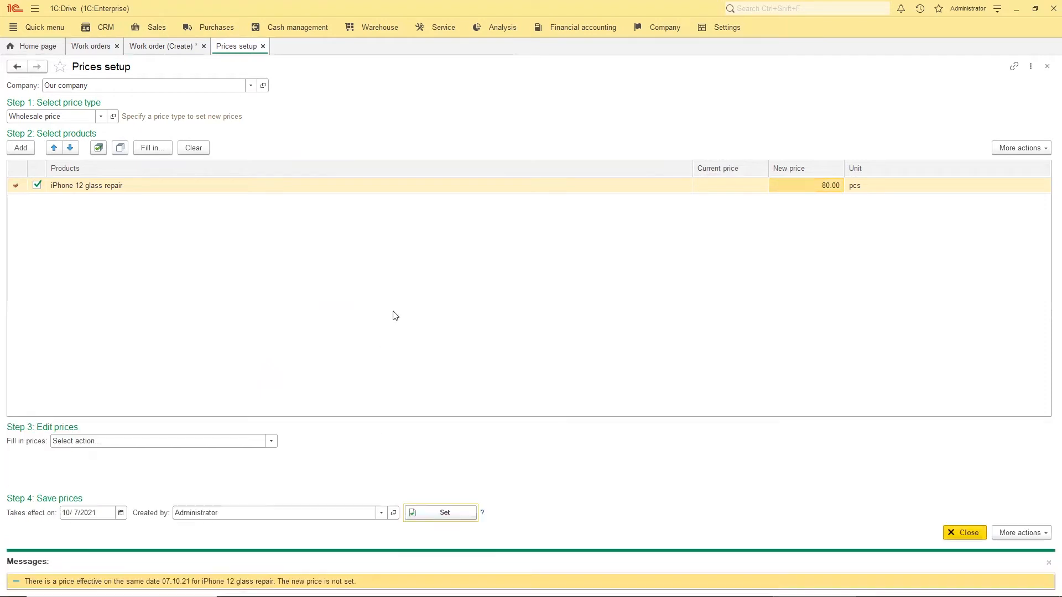
pyautogui.click(263, 46)
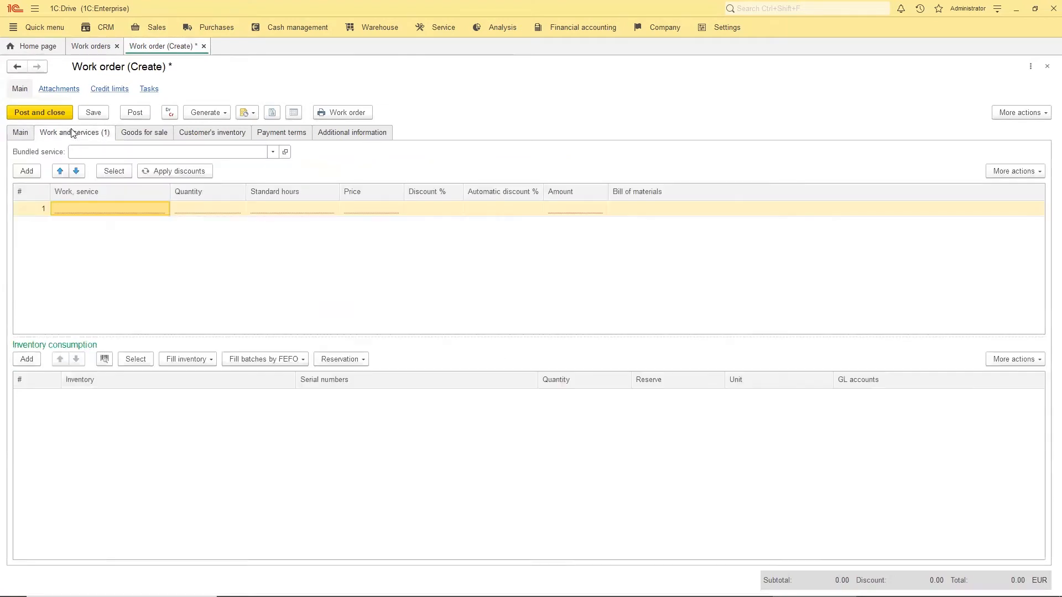
# Select iPhone 12 glass repair in the first work line of the work order and open its product record
pyautogui.click(106, 209)
pyautogui.click(75, 282)
pyautogui.doubleClick(302, 193)
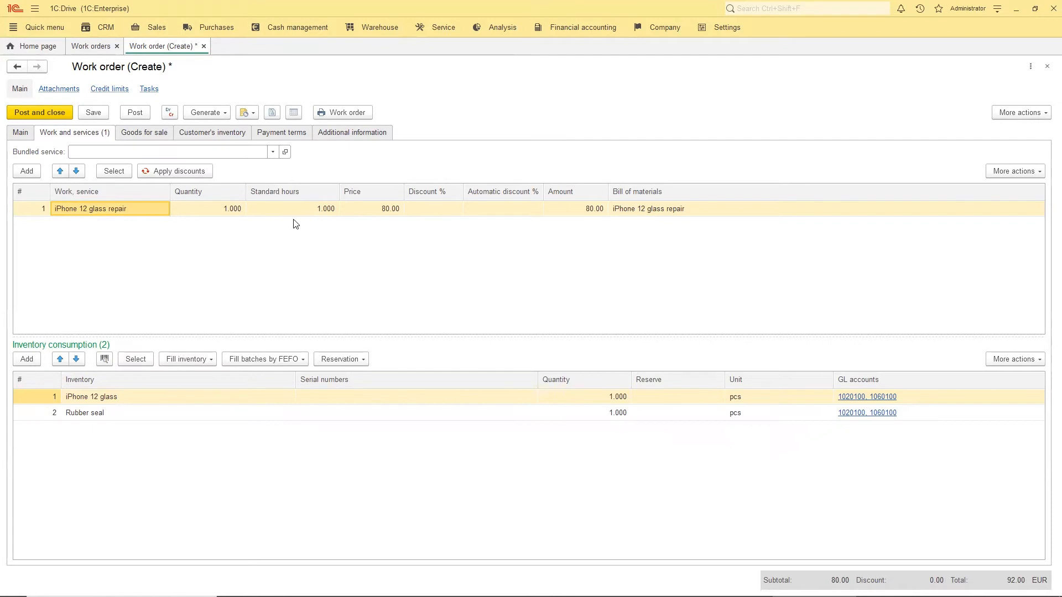
pyautogui.click(166, 210)
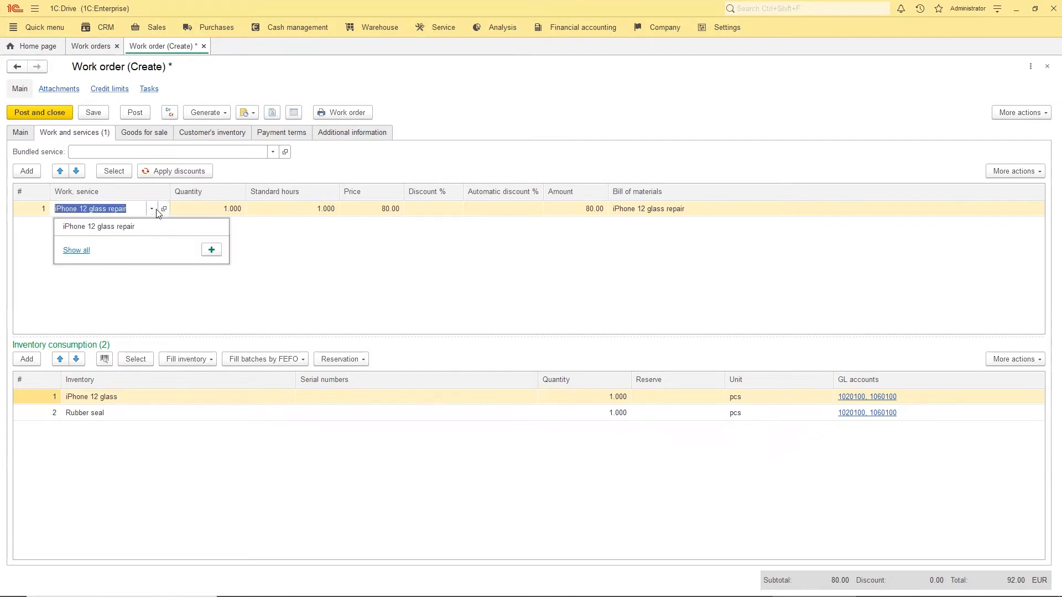
pyautogui.click(164, 209)
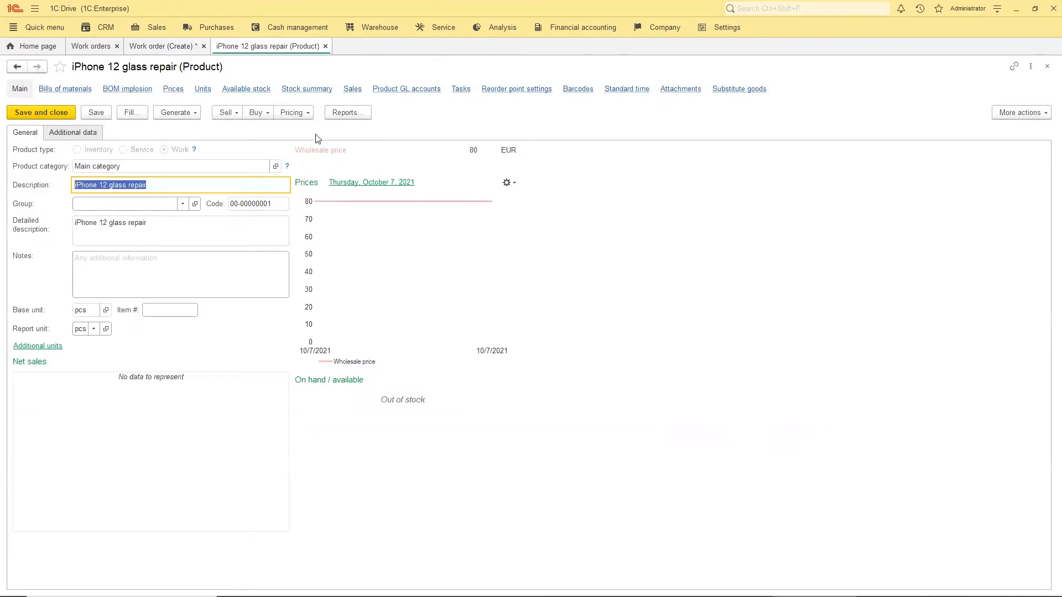
# Create a standard time of 2 for iPhone 12 glass repair, then save and close the product
pyautogui.click(629, 90)
pyautogui.click(26, 129)
pyautogui.click(543, 330)
pyautogui.moveTo(543, 330); pyautogui.dragTo(669, 330)
pyautogui.write('2')
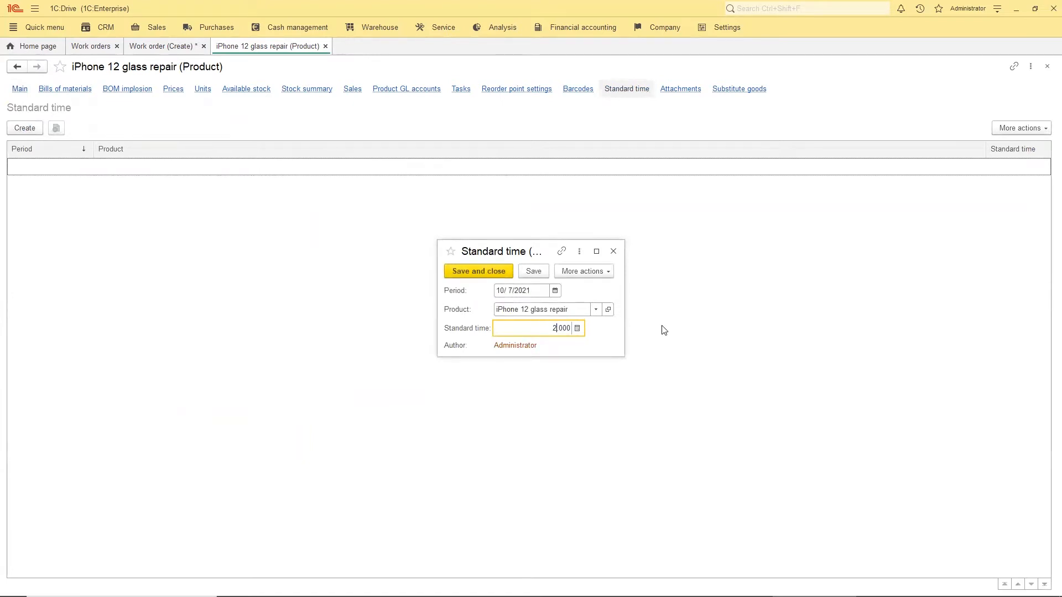
pyautogui.click(479, 271)
pyautogui.click(20, 89)
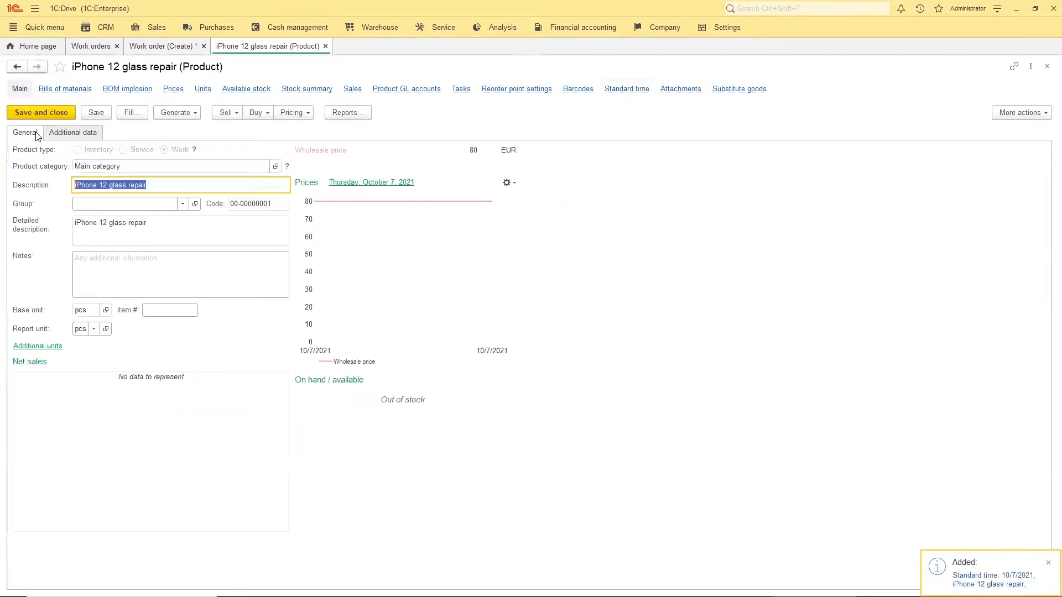
pyautogui.click(44, 114)
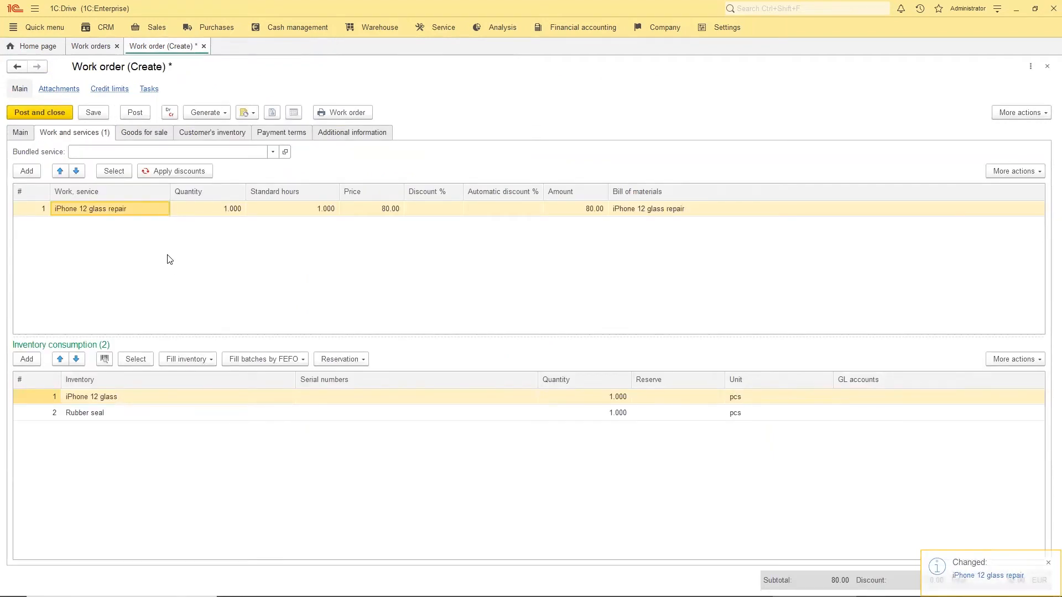
# Delete the work line from the work order and add a new line for iPhone 12 glass repair
pyautogui.press('Delete')
pyautogui.click(28, 174)
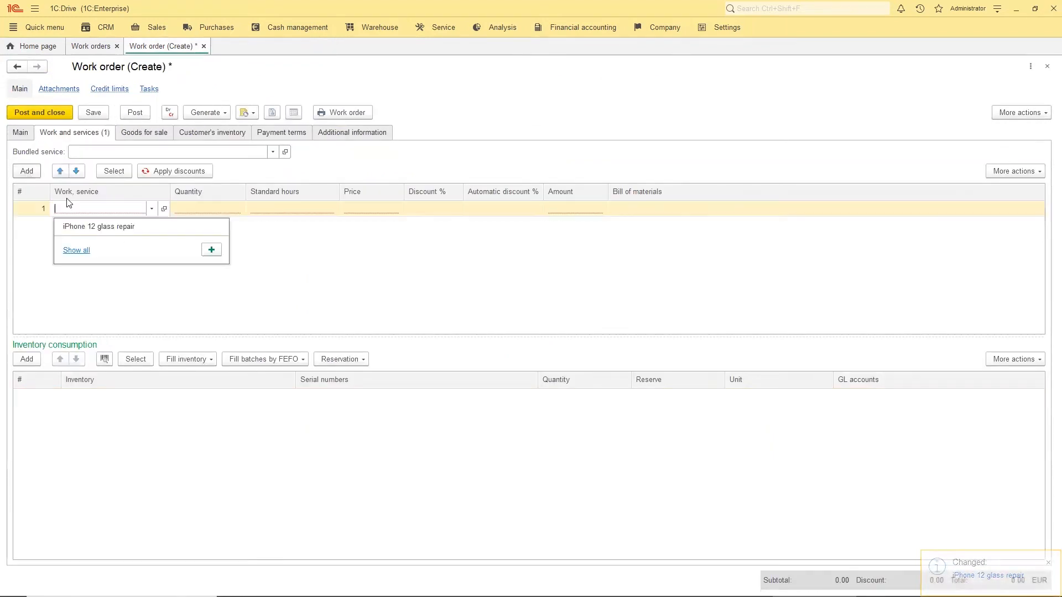
pyautogui.click(105, 230)
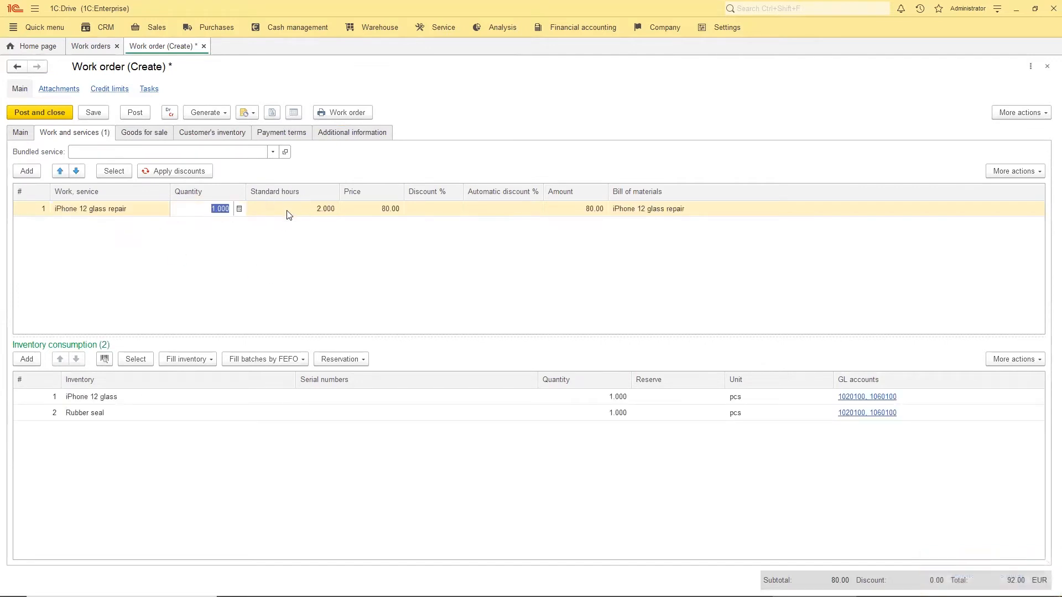
pyautogui.click(188, 238)
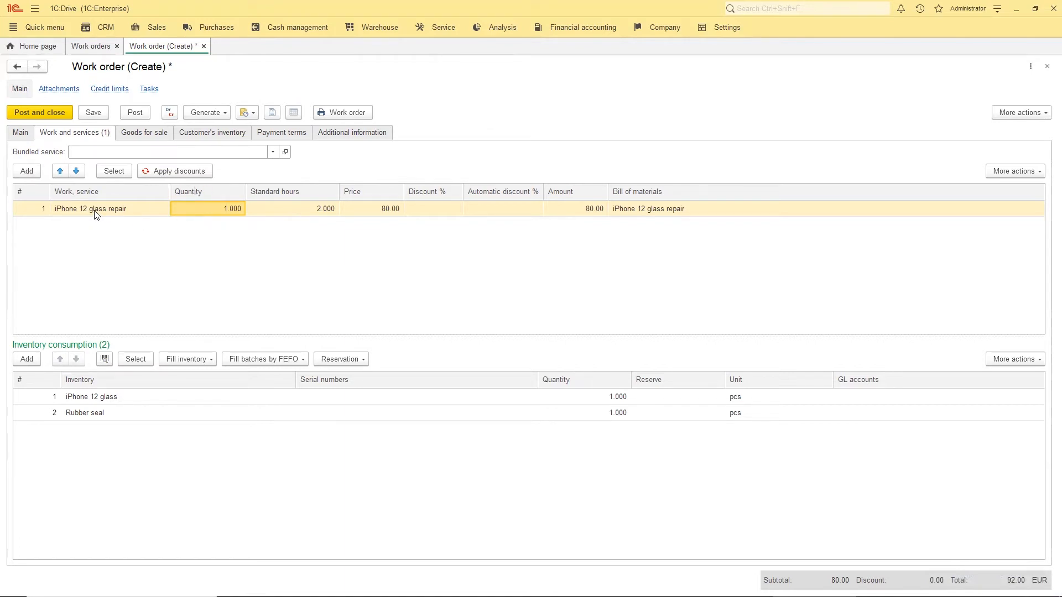
pyautogui.click(363, 209)
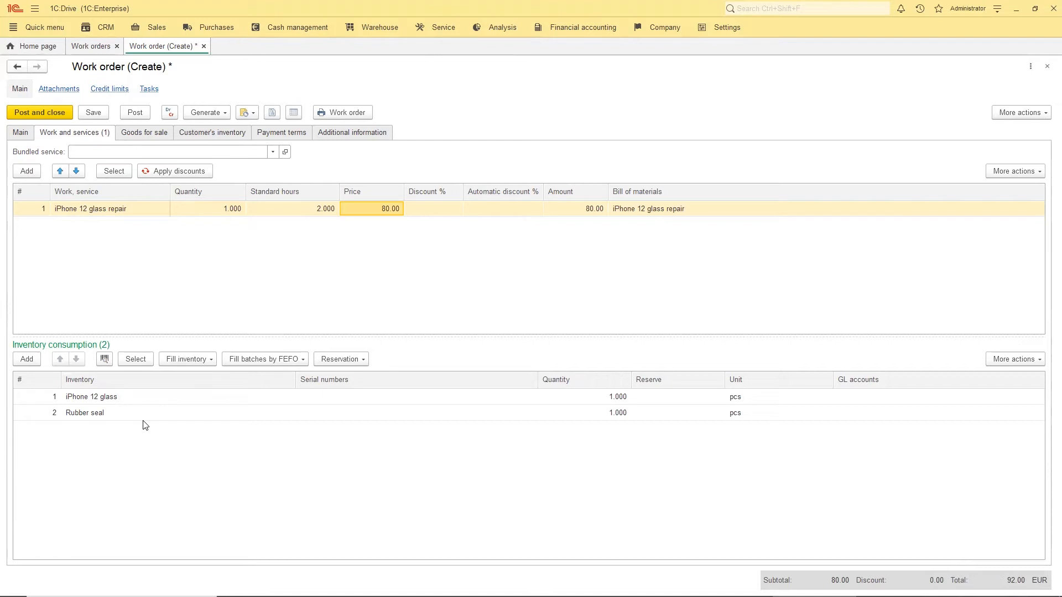
pyautogui.click(637, 213)
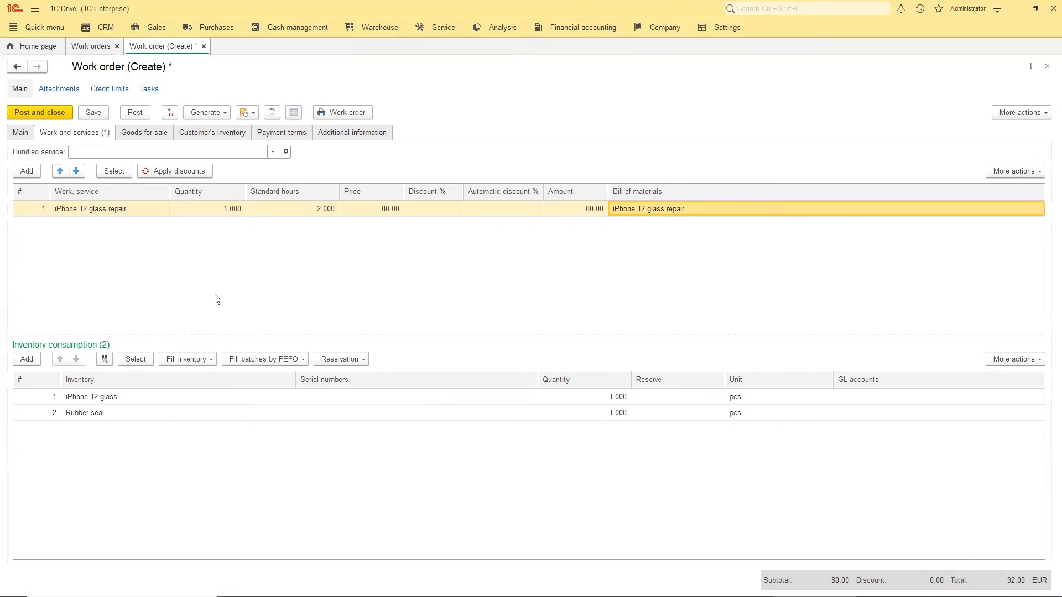
# Add a goods for sale line and create the product Pen with logo iPhone with base unit pcs for it
pyautogui.click(146, 137)
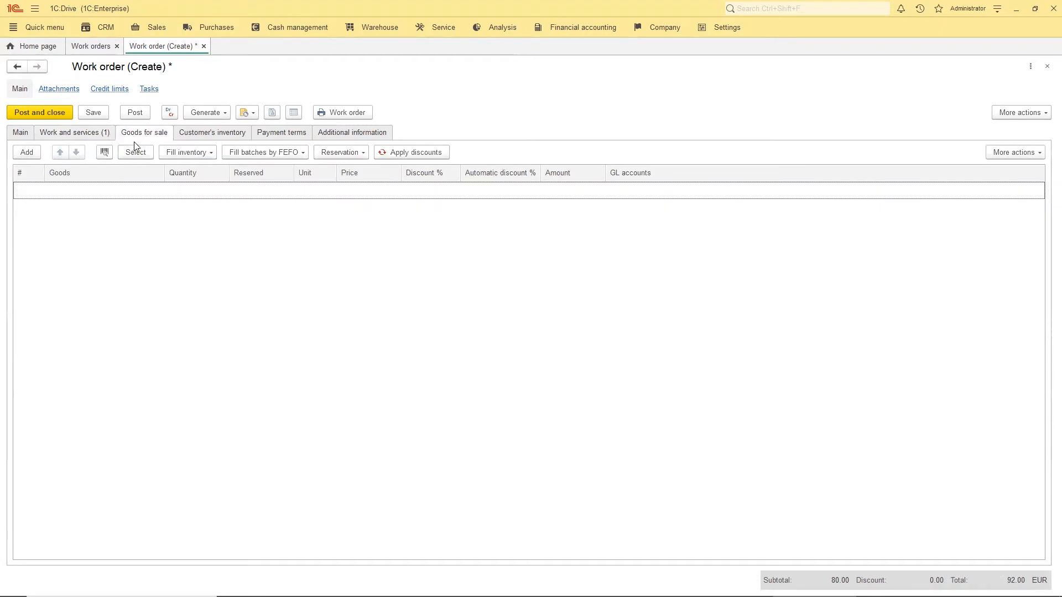
pyautogui.click(26, 152)
pyautogui.click(76, 271)
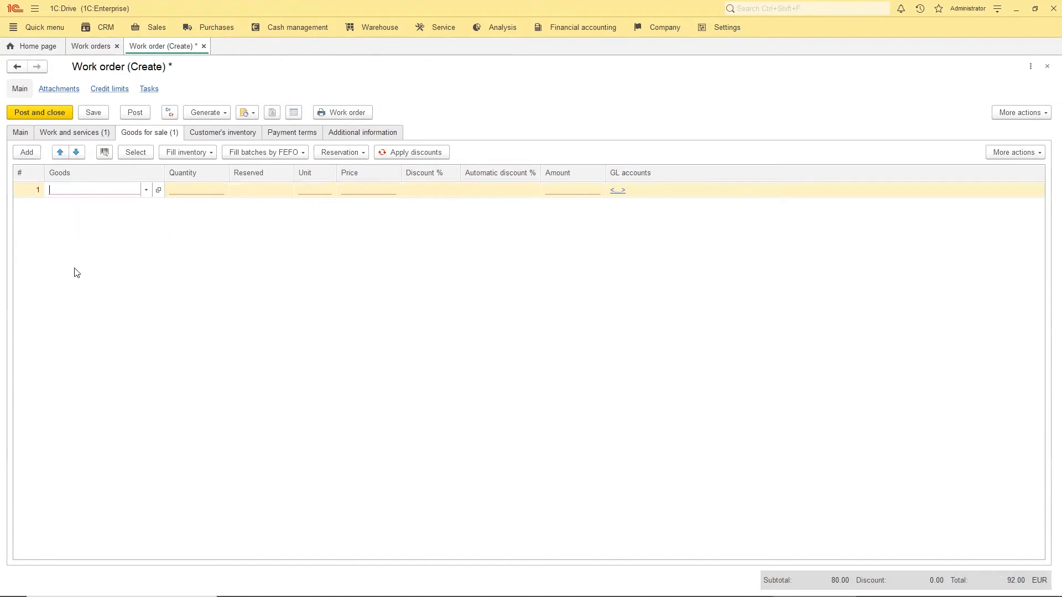
pyautogui.click(302, 154)
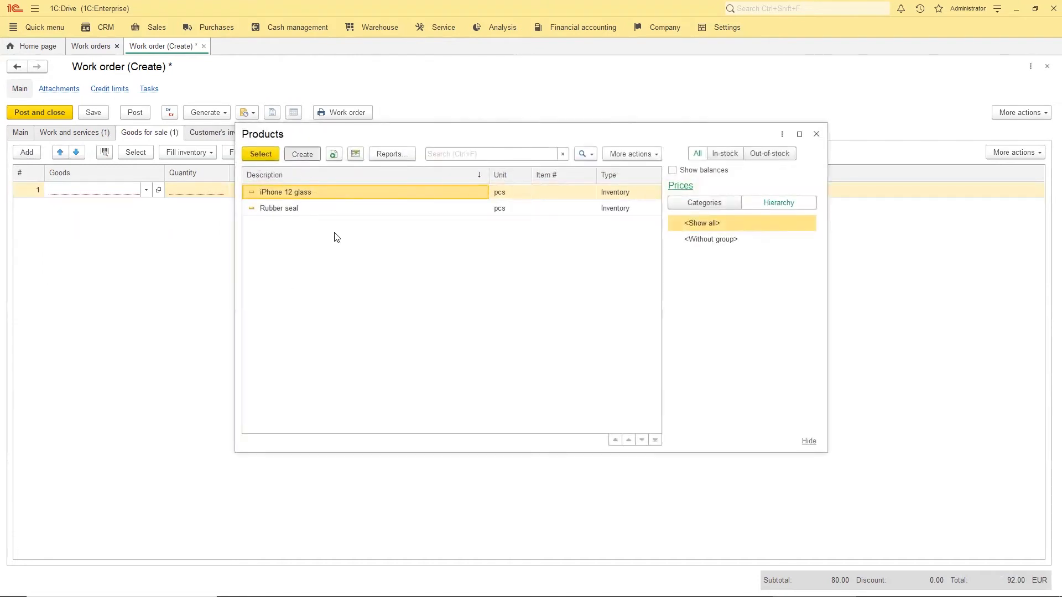
pyautogui.click(144, 183)
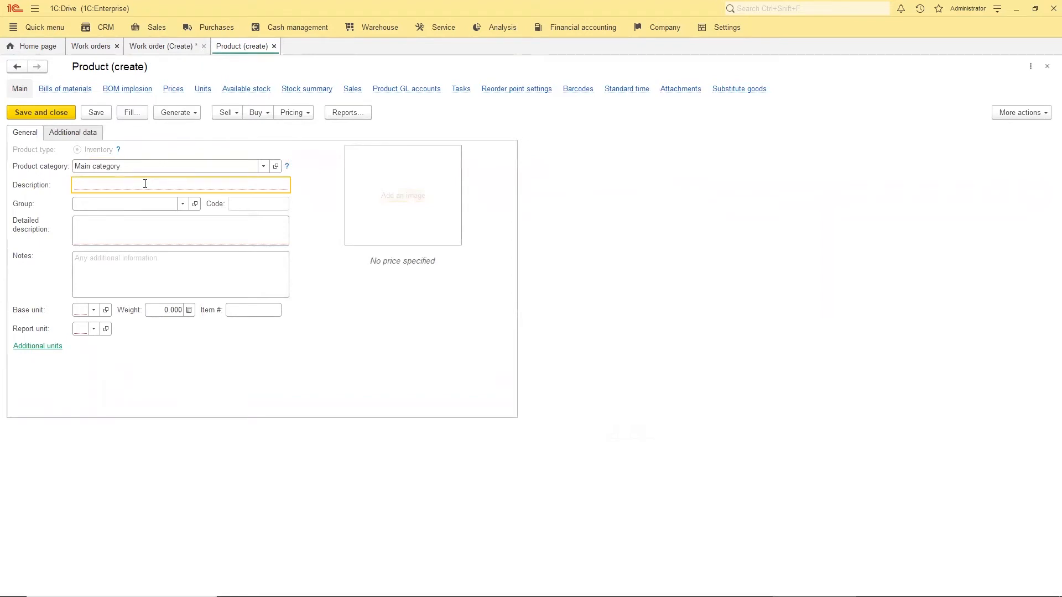
pyautogui.write('Pen with logo iPhone')
pyautogui.click(84, 310)
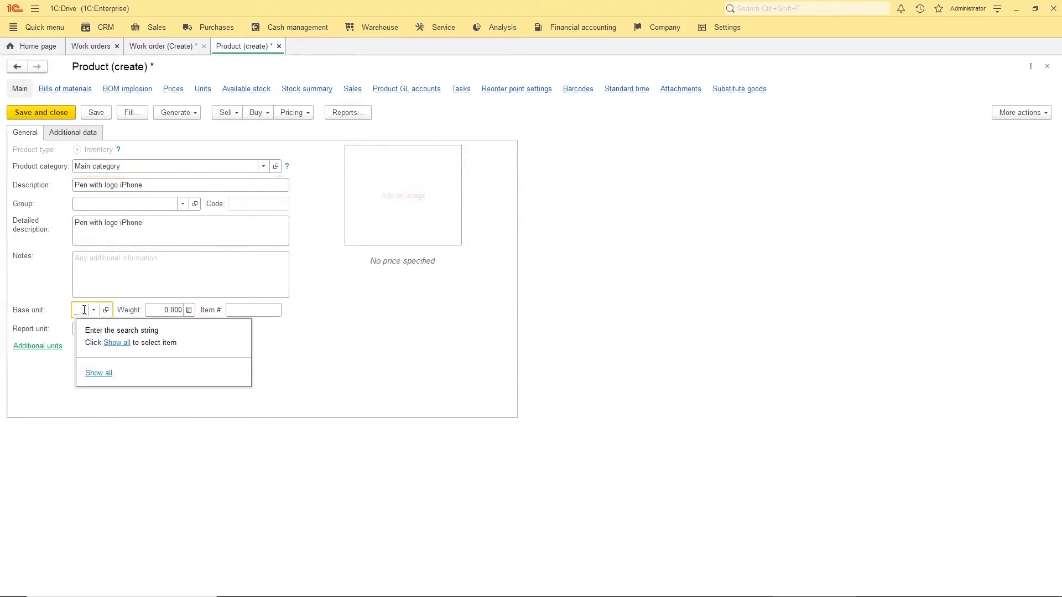
pyautogui.write('pc')
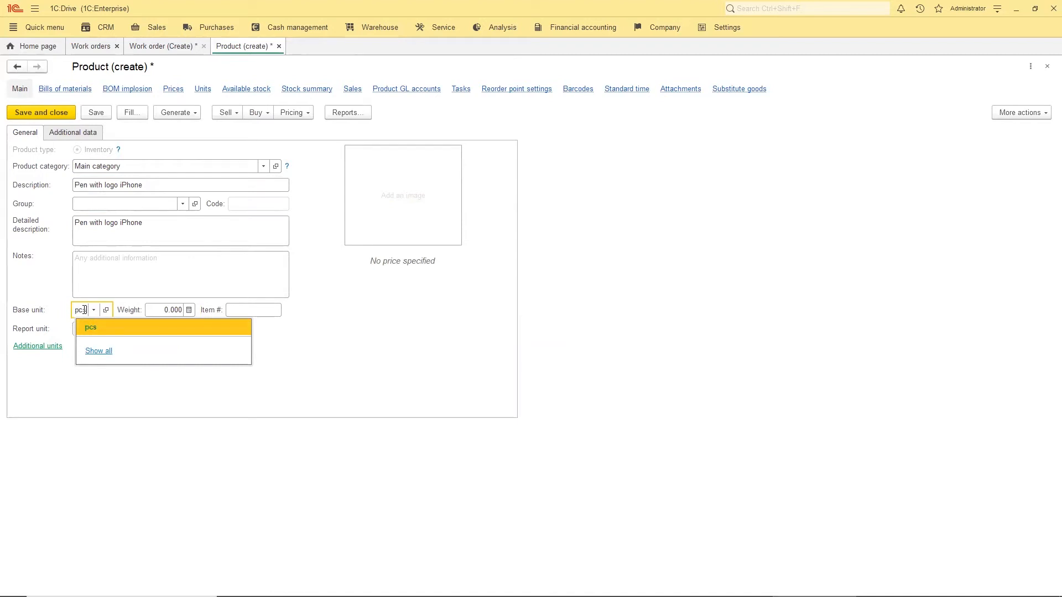
pyautogui.click(100, 327)
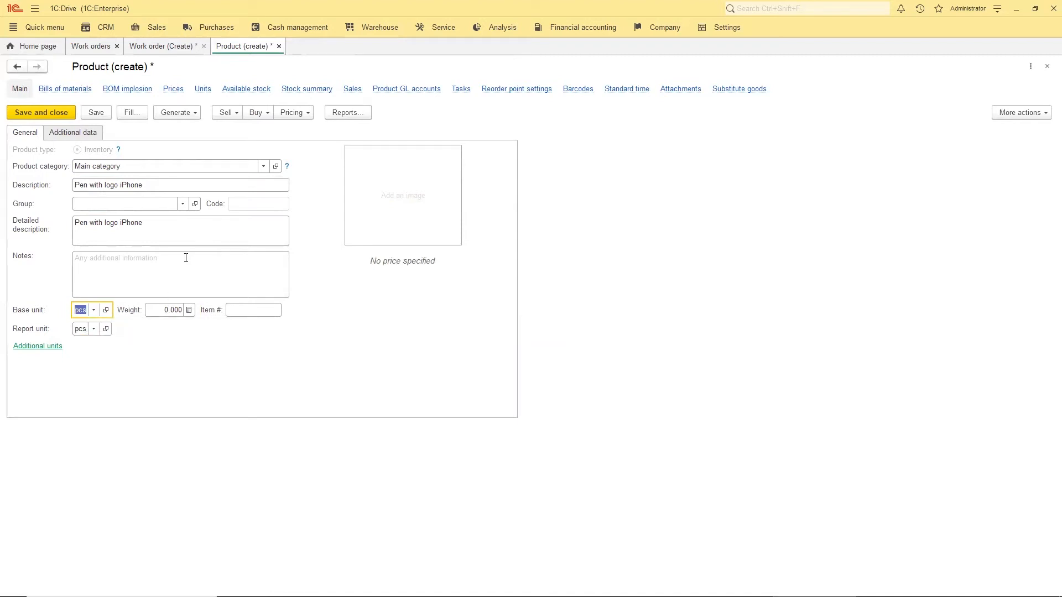
pyautogui.click(45, 114)
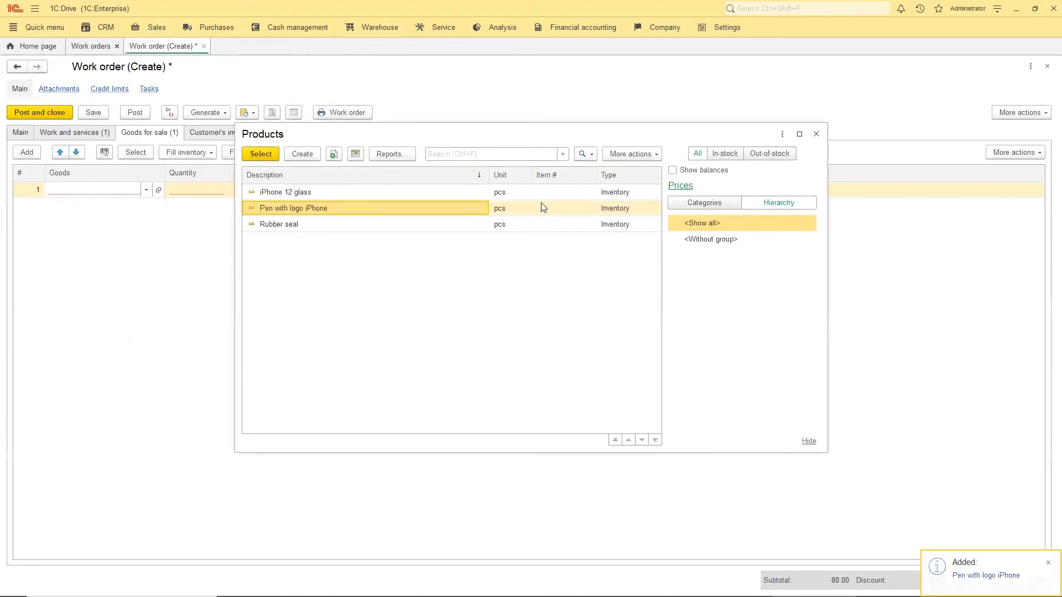
# Select Pen with logo iPhone in the goods line with quantity 2 and price 5, then save the work order
pyautogui.doubleClick(300, 211)
pyautogui.click(200, 190)
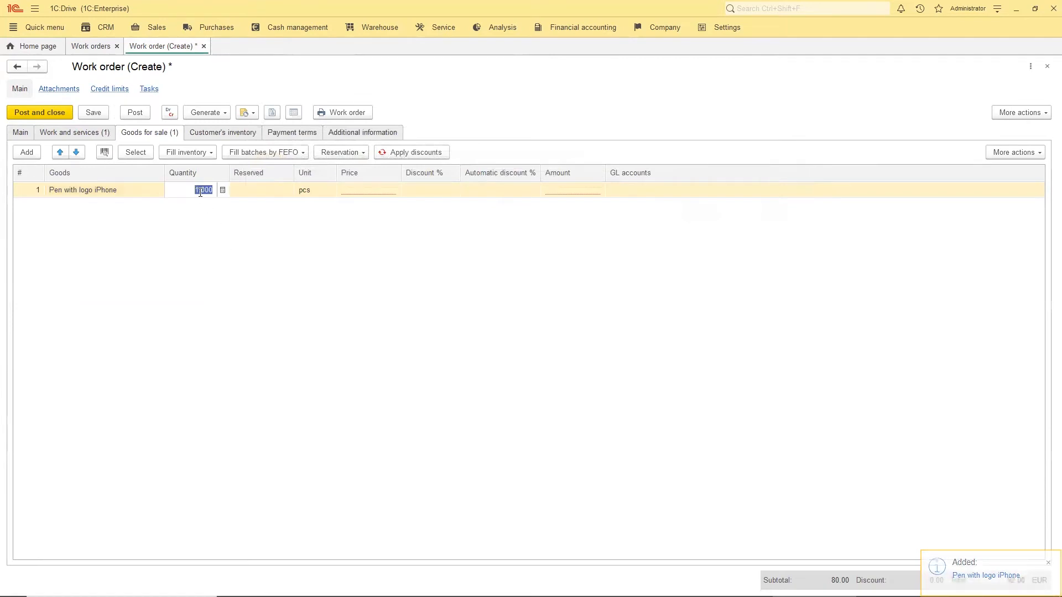
pyautogui.write('2')
pyautogui.press('Return')
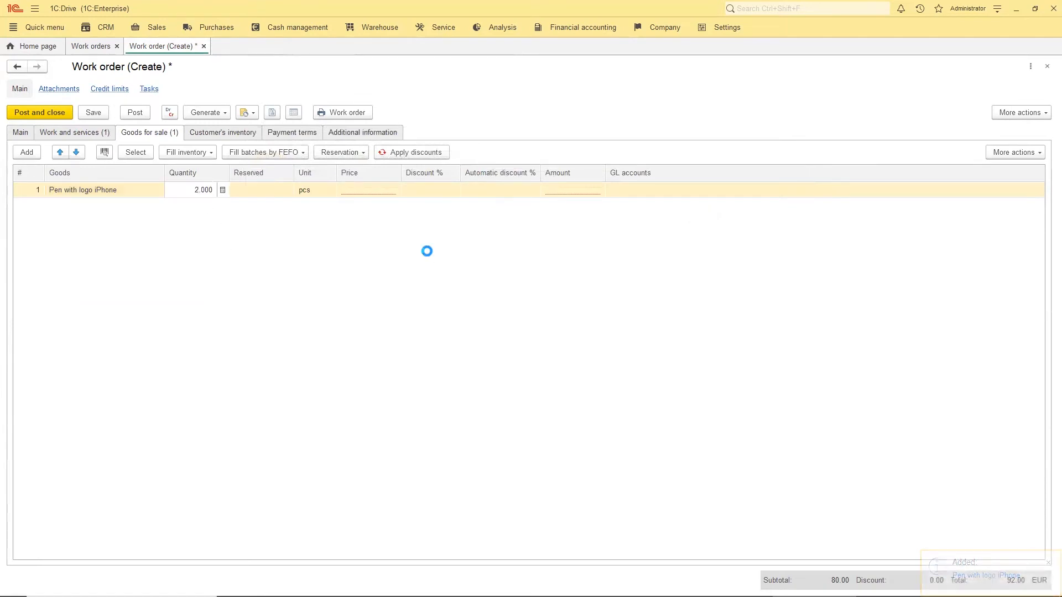
pyautogui.click(367, 194)
pyautogui.click(369, 194)
pyautogui.write('5')
pyautogui.press('Return')
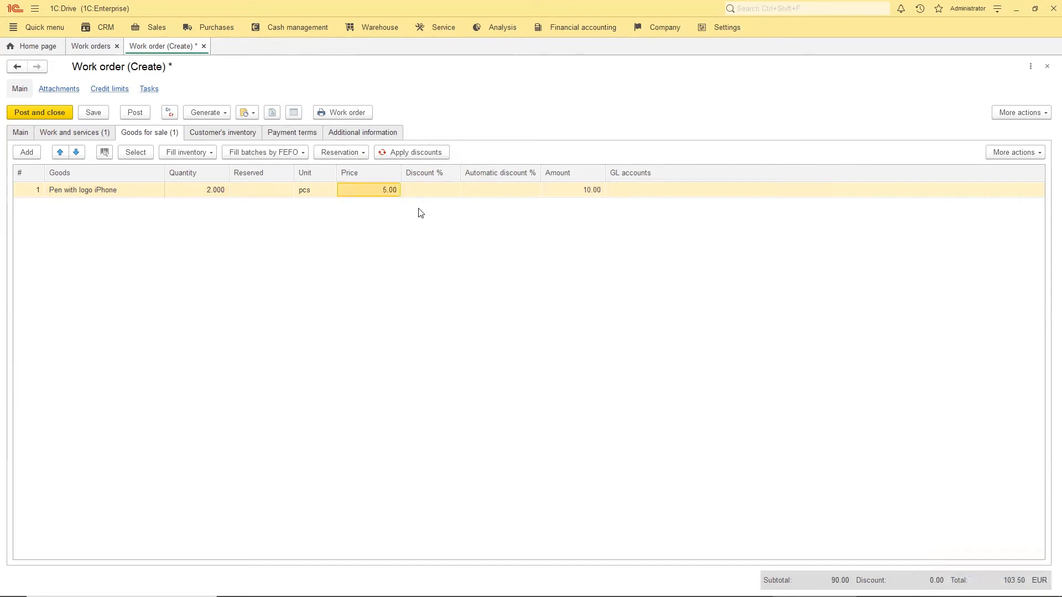
pyautogui.click(94, 112)
# Set the work order's lifecycle status to In progress and try to post the order
pyautogui.click(212, 133)
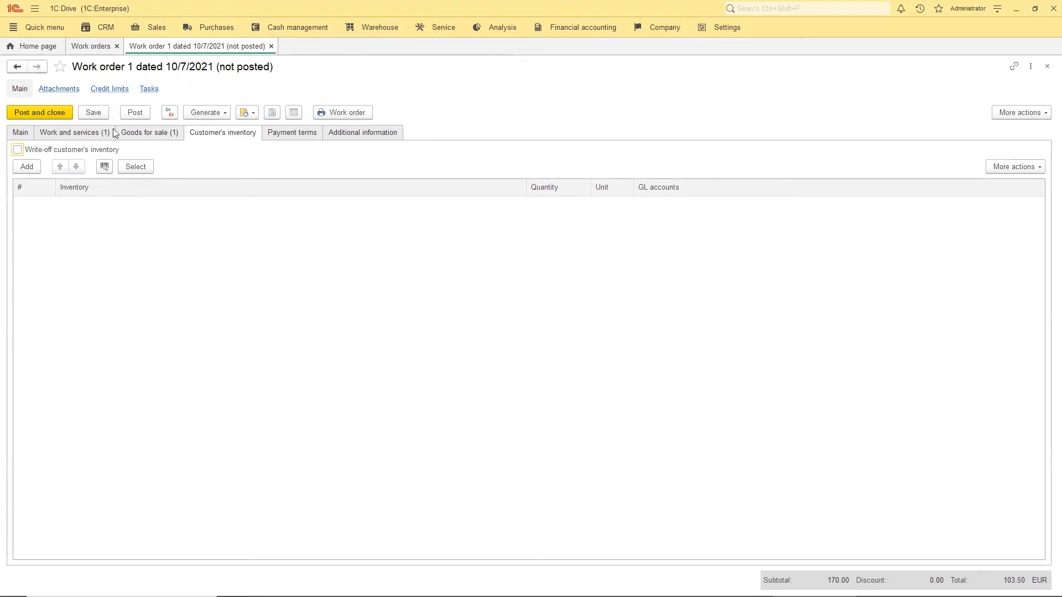
pyautogui.click(20, 135)
pyautogui.click(162, 178)
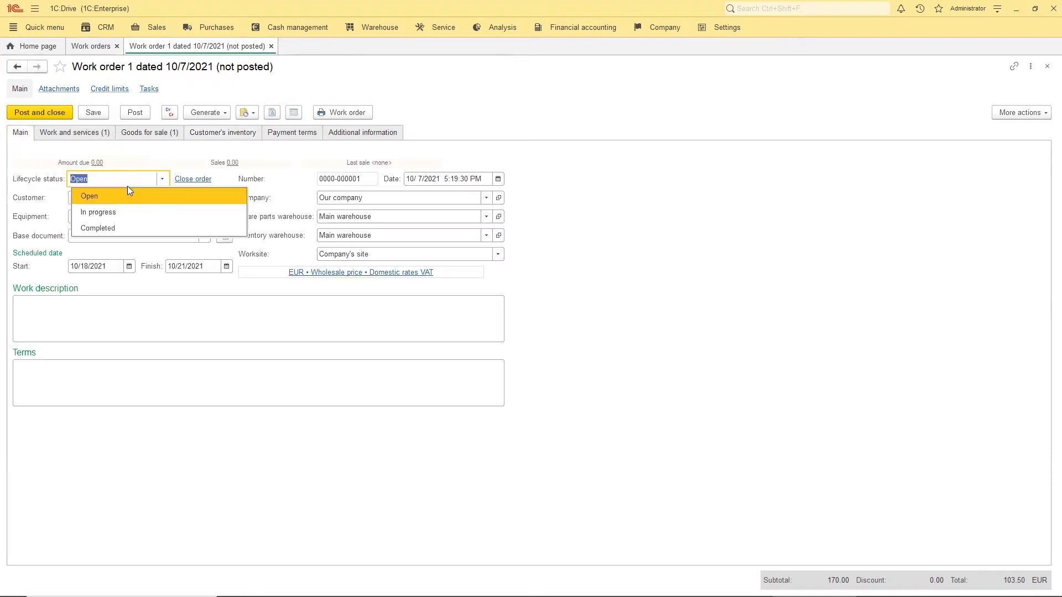
pyautogui.click(99, 211)
pyautogui.click(136, 113)
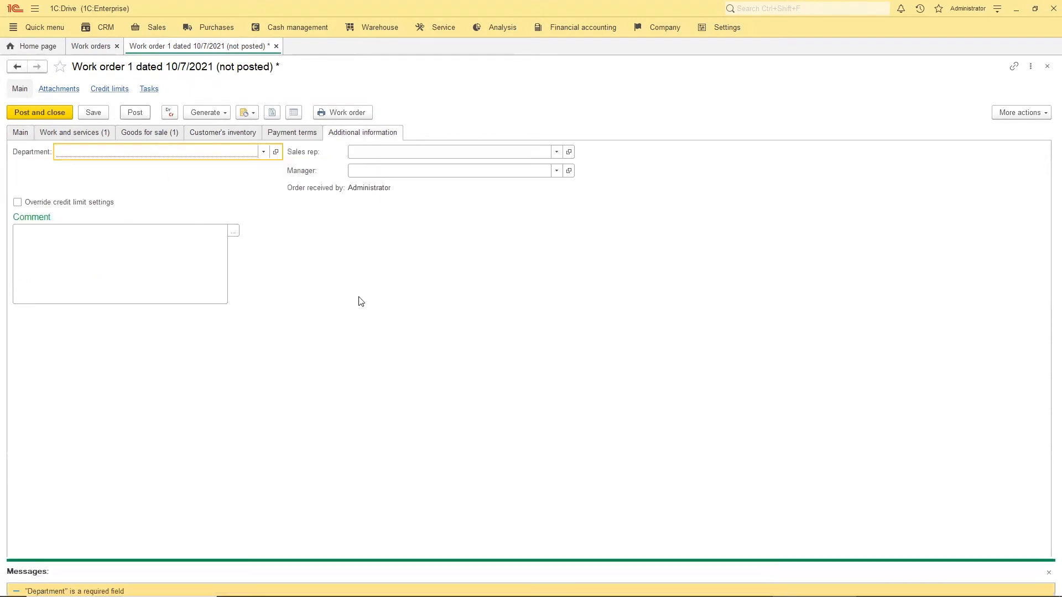
# Assign Main department to the work order and post it
pyautogui.click(261, 153)
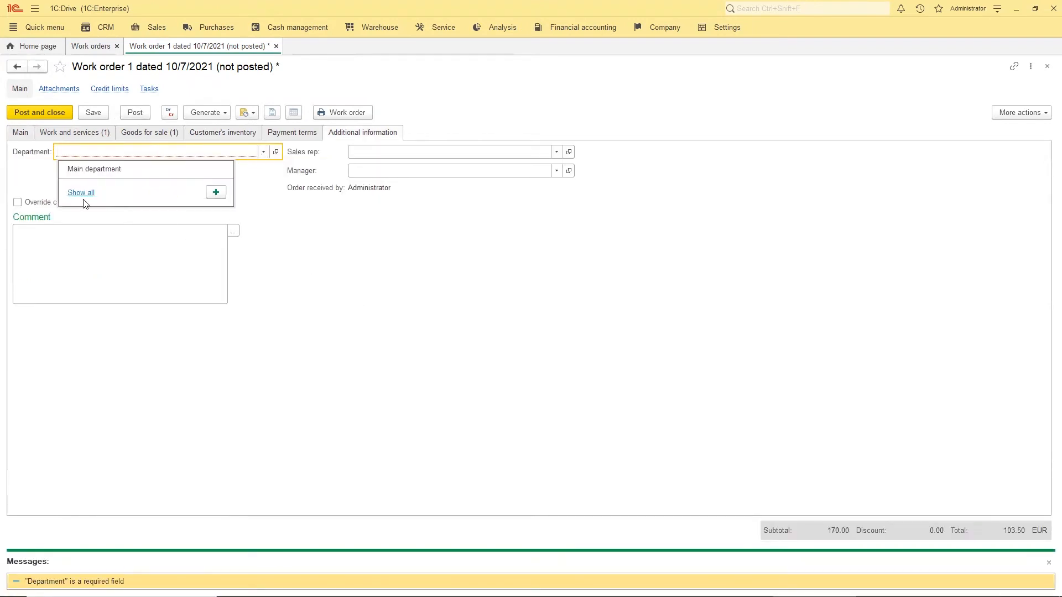
pyautogui.click(97, 165)
pyautogui.click(134, 113)
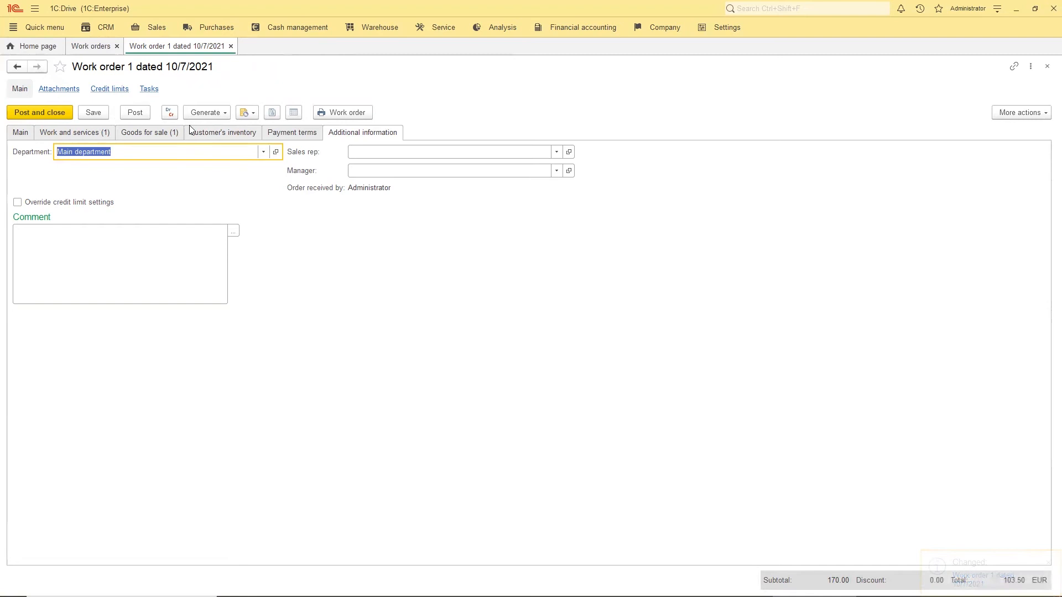
pyautogui.click(204, 112)
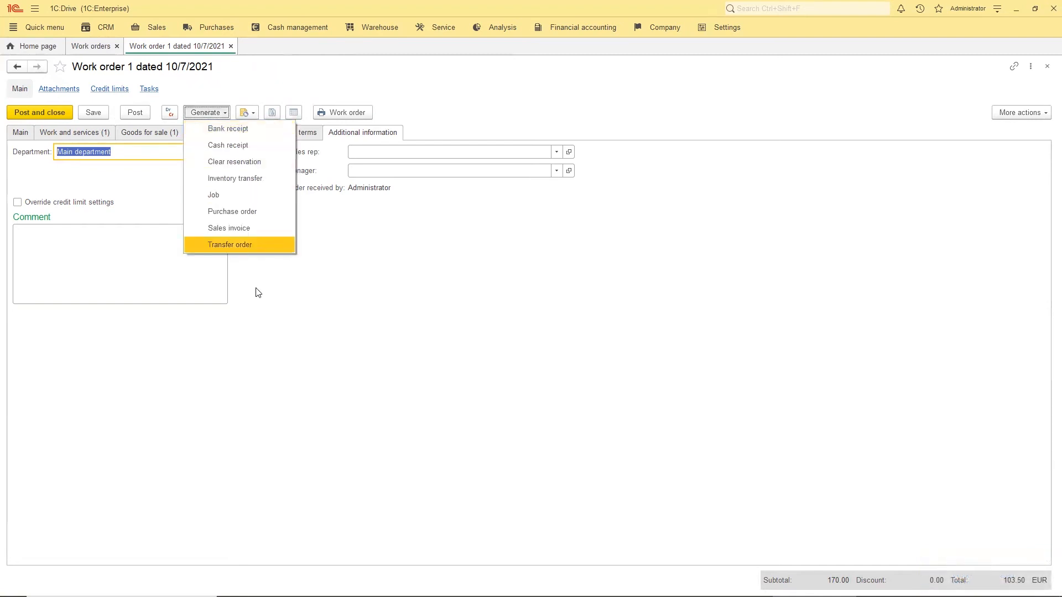
pyautogui.click(353, 222)
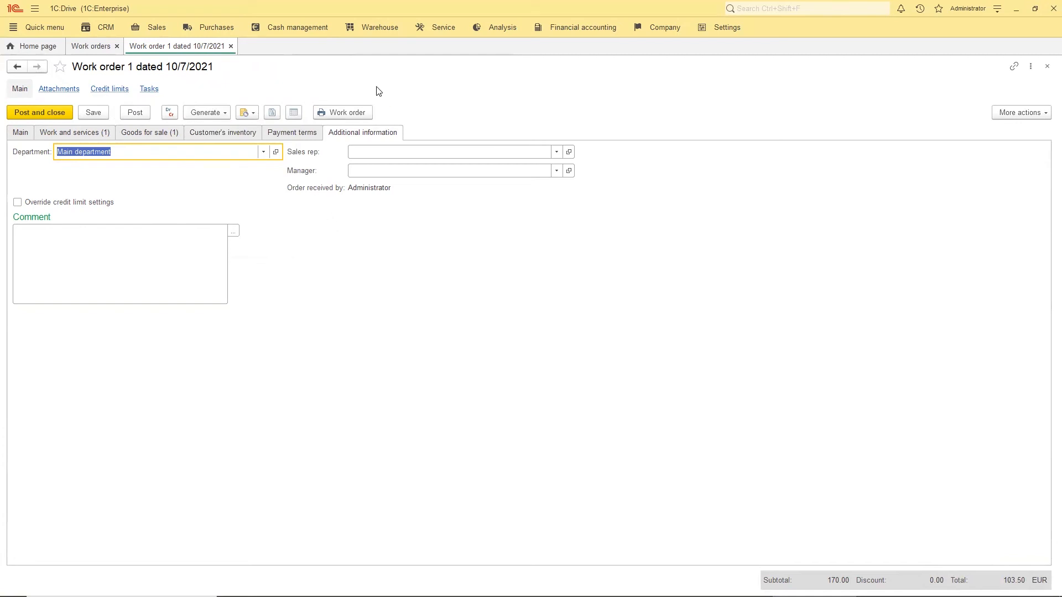
# Open Demand planning from the purchasing section and calculate the demand and the supply recommendations
pyautogui.click(229, 32)
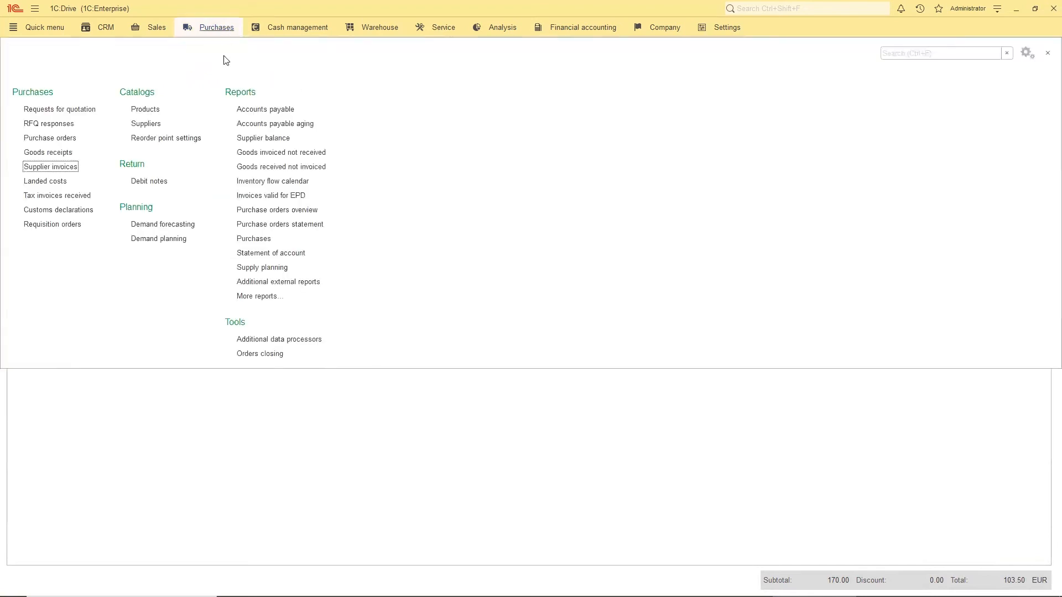
pyautogui.click(174, 238)
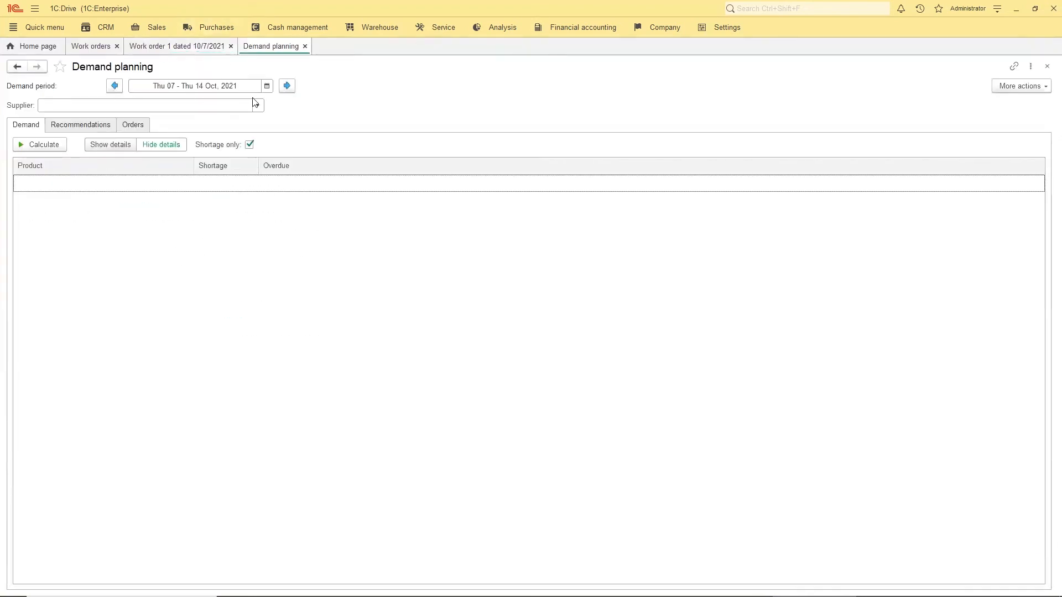
pyautogui.click(38, 145)
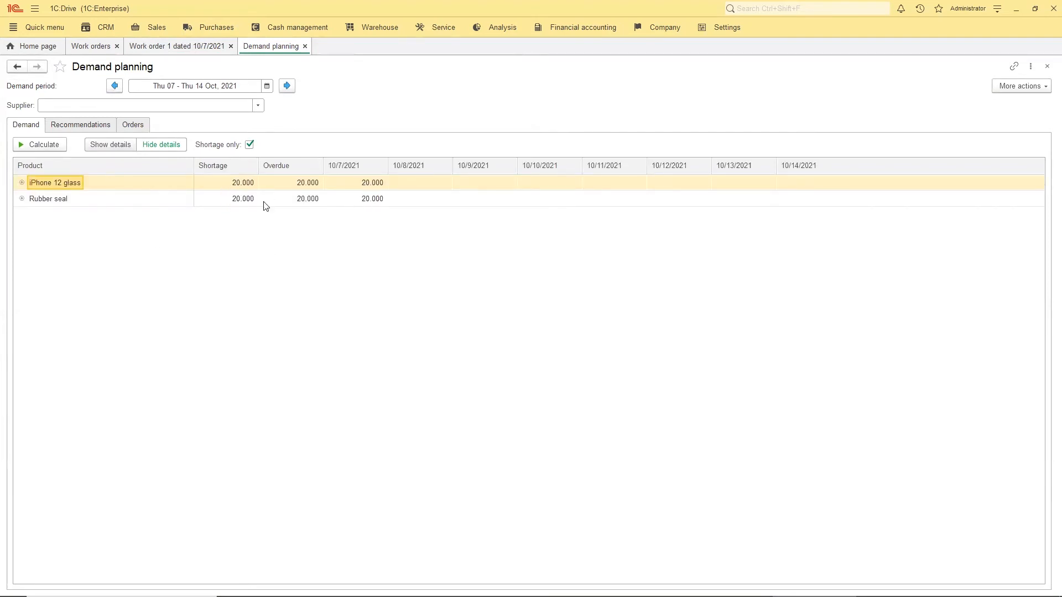
pyautogui.click(82, 126)
pyautogui.click(53, 144)
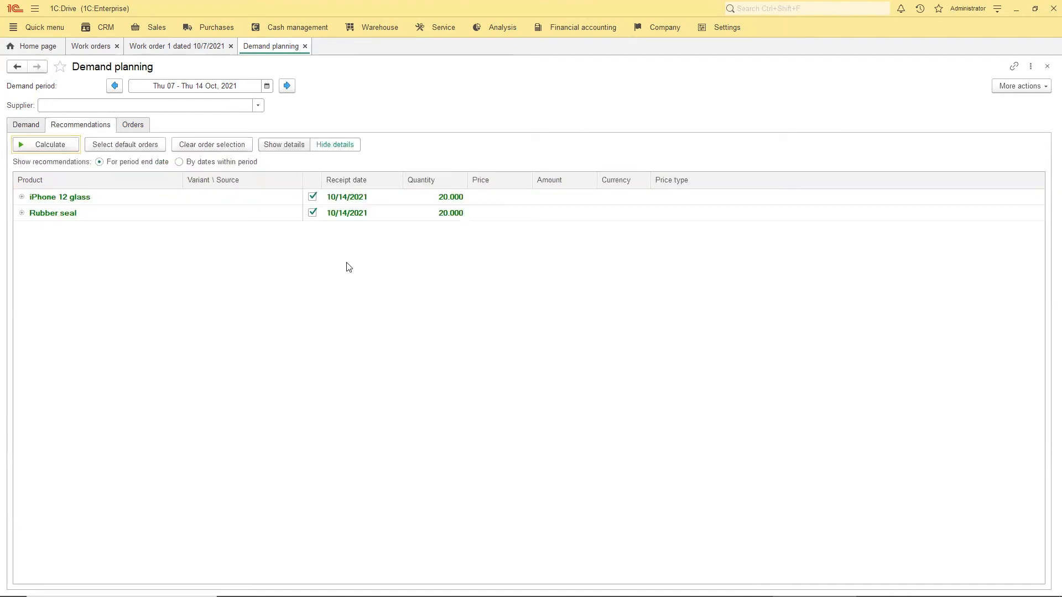
# Generate the purchase order from the demand planning recommendations and open it
pyautogui.click(132, 125)
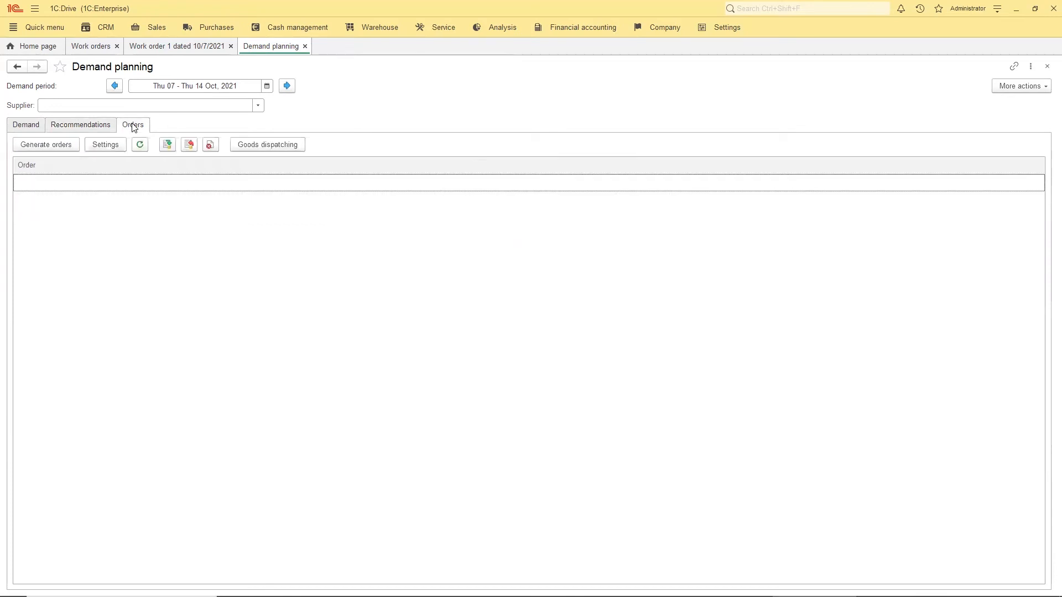
pyautogui.click(51, 145)
pyautogui.doubleClick(100, 183)
# Choose Supplier as the purchase order's supplier and agree to recalculate the document according to the contract
pyautogui.click(267, 156)
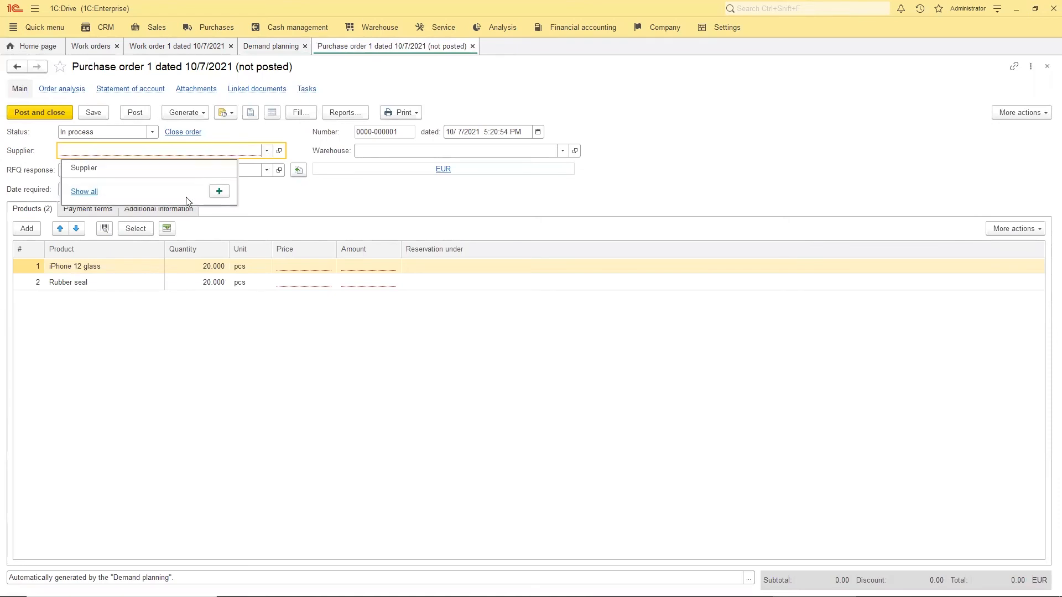
pyautogui.click(90, 168)
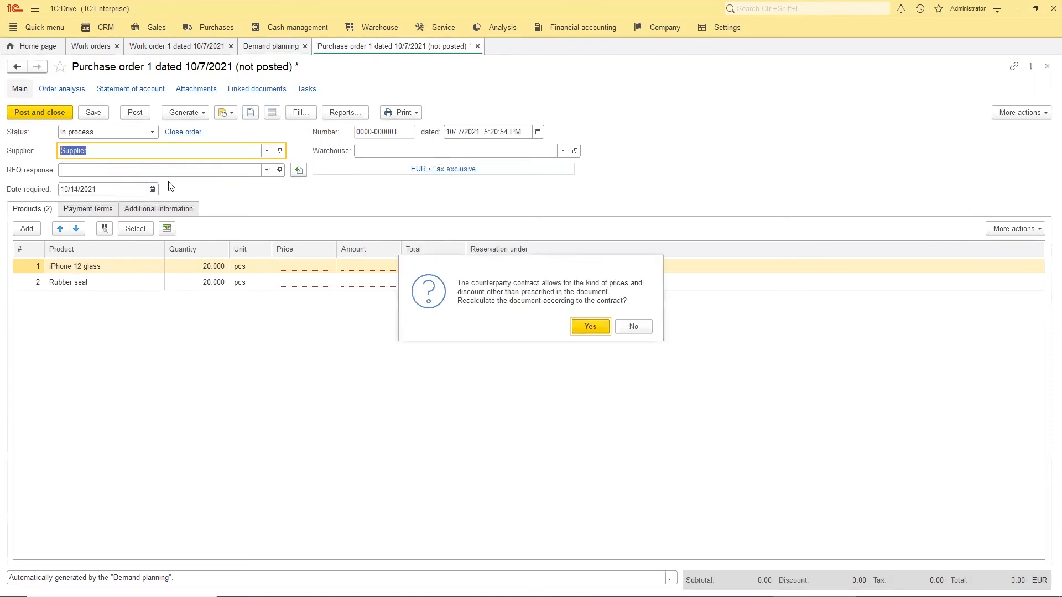
pyautogui.click(596, 326)
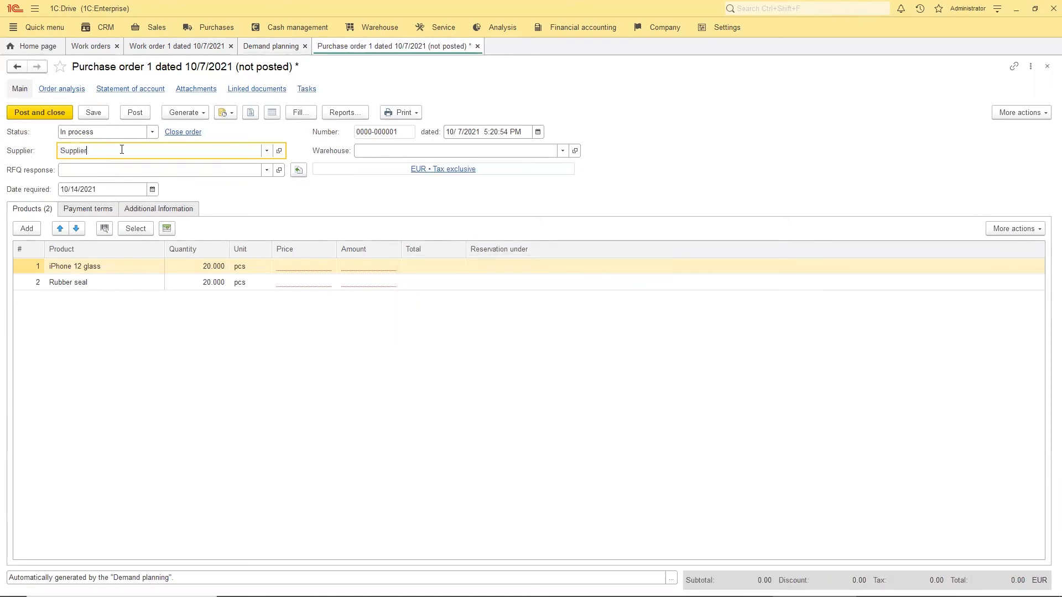
# Set the purchase order prices to 50 for iPhone 12 glass and 5 for Rubber seal, then post the order
pyautogui.click(301, 270)
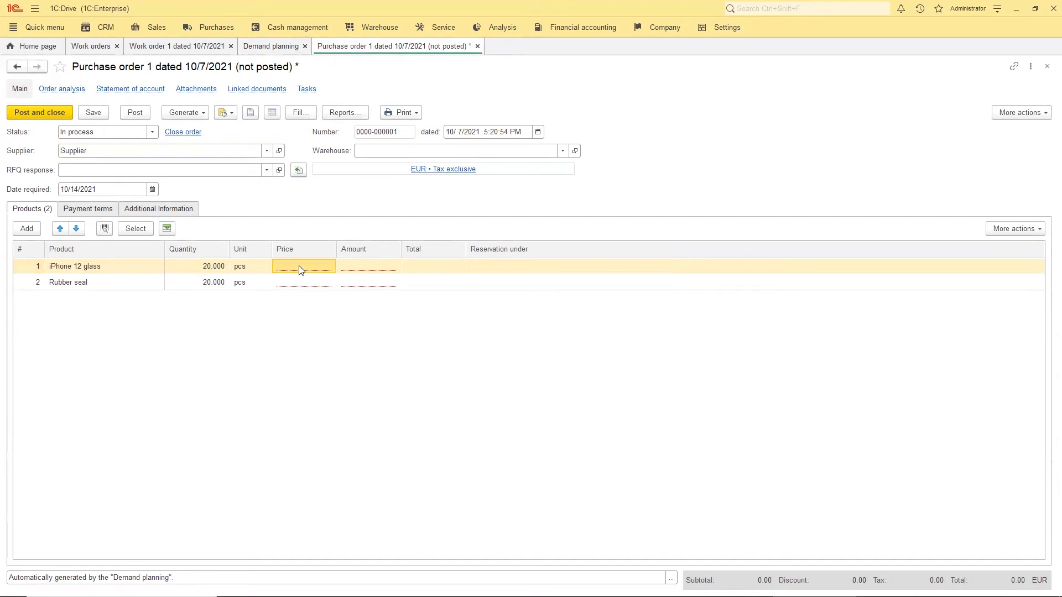
pyautogui.click(299, 268)
pyautogui.write('50')
pyautogui.press('Return')
pyautogui.doubleClick(308, 283)
pyautogui.write('5')
pyautogui.press('Return')
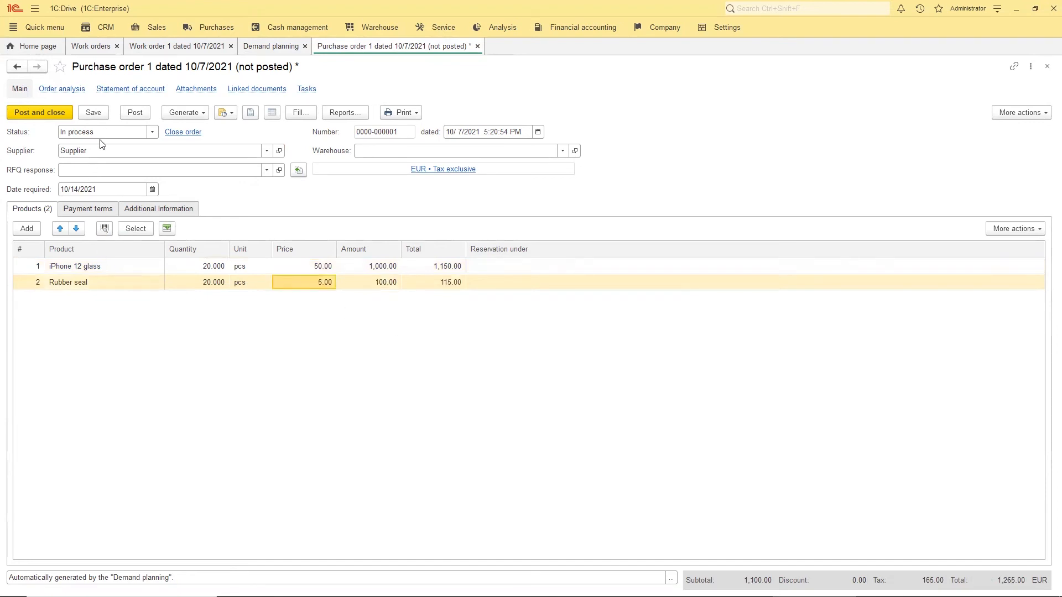
pyautogui.click(134, 113)
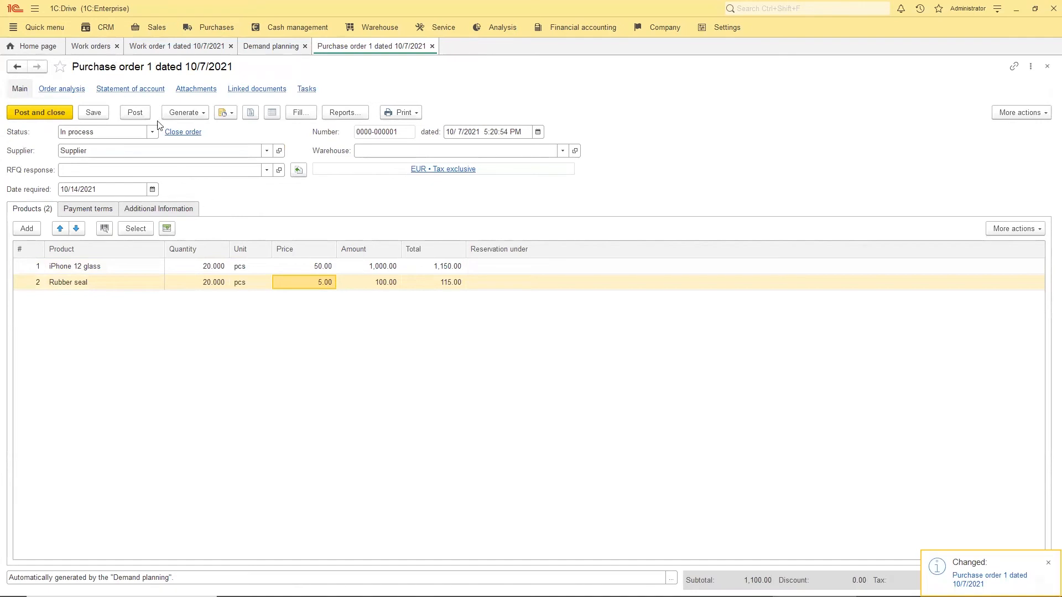
# Generate a supplier invoice from the purchase order, then post and close both documents
pyautogui.click(185, 113)
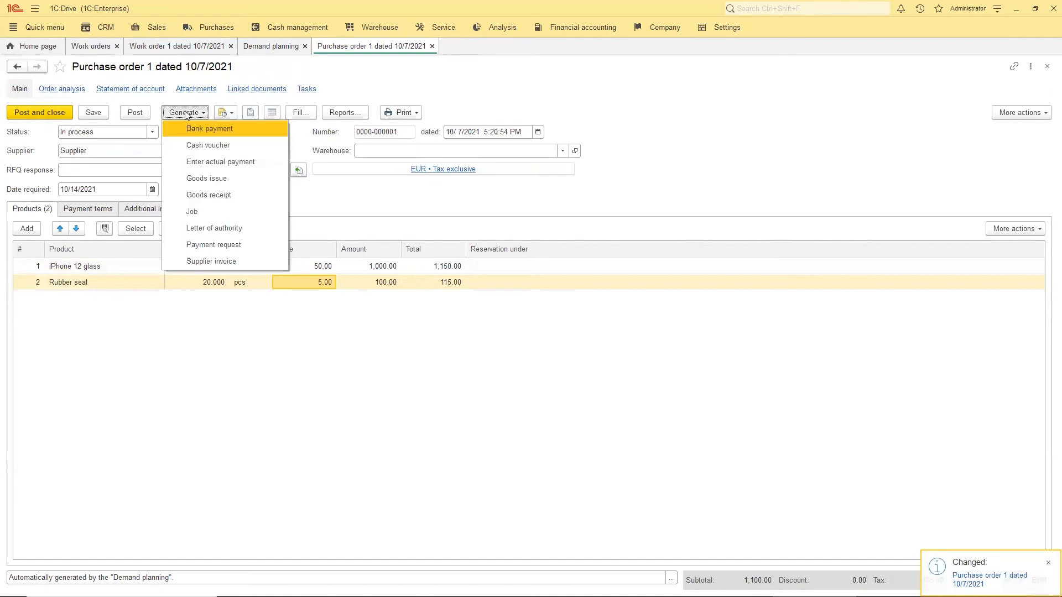
pyautogui.click(223, 262)
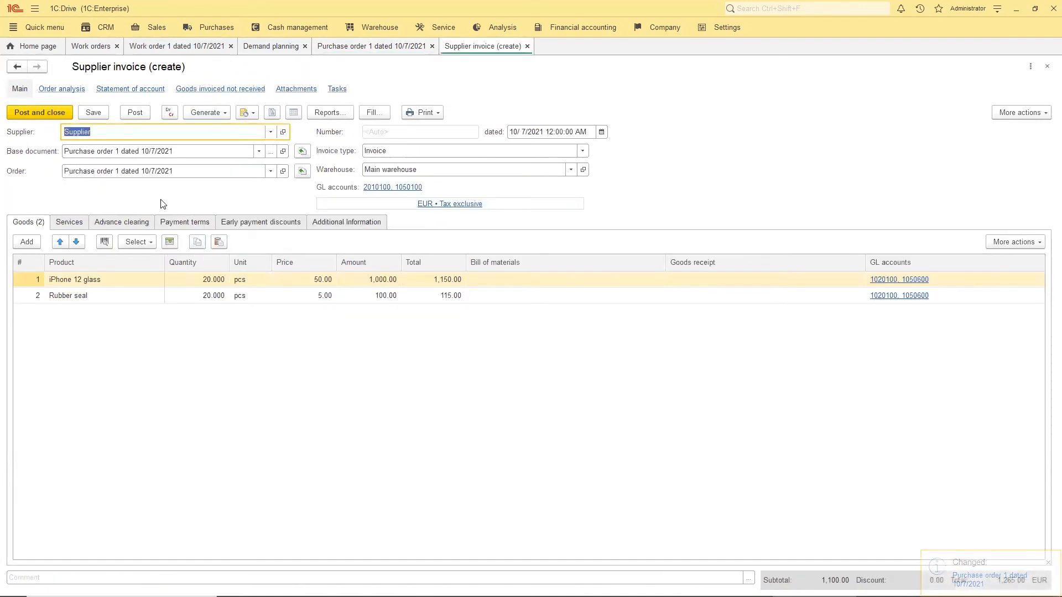
pyautogui.click(43, 111)
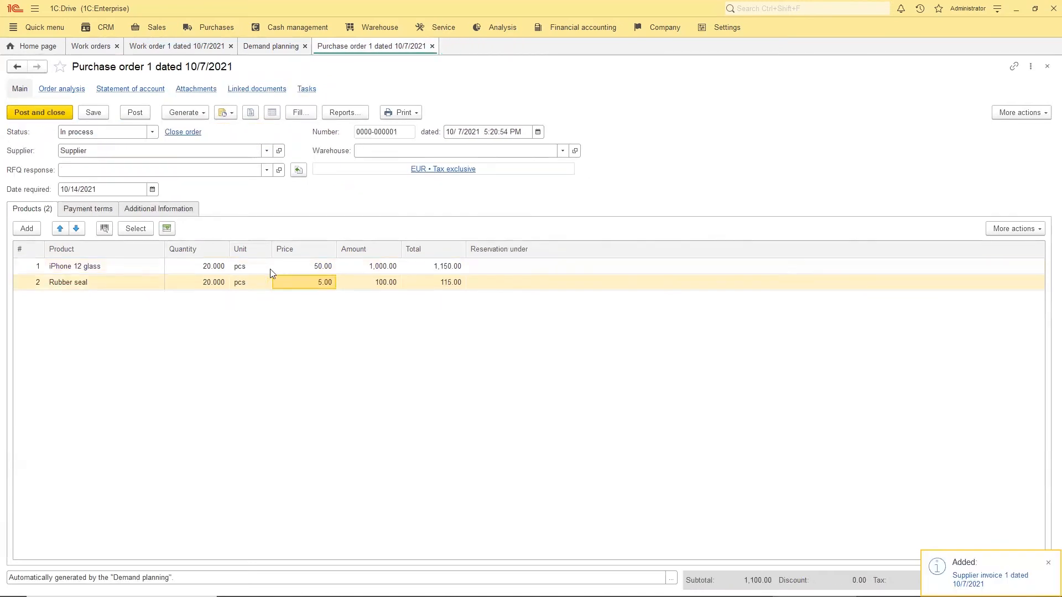
pyautogui.click(37, 112)
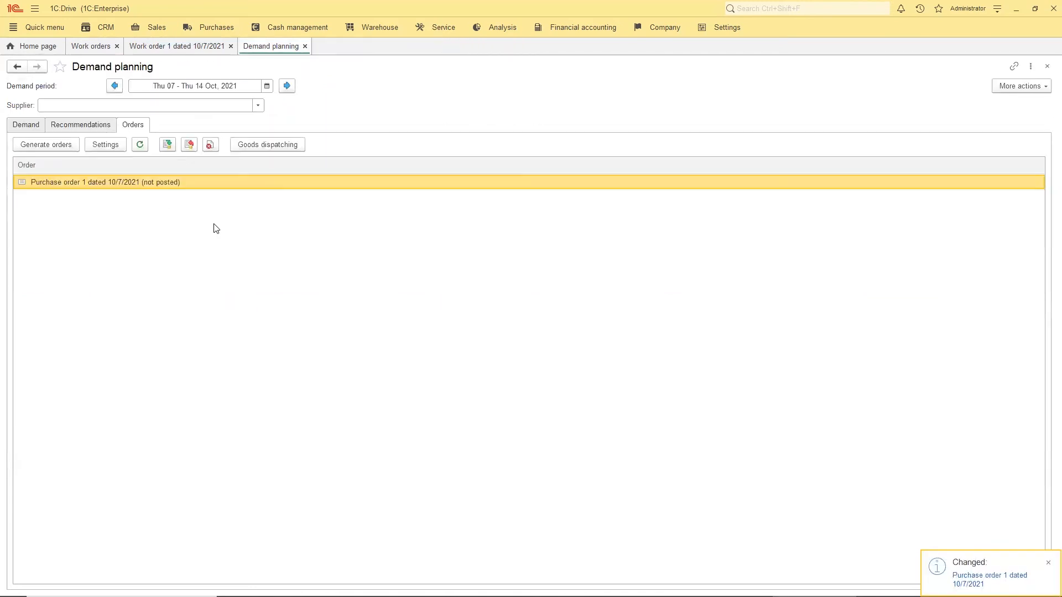
# Create a new supplier invoice from the supplier invoices list and choose Supplier as its supplier
pyautogui.click(227, 35)
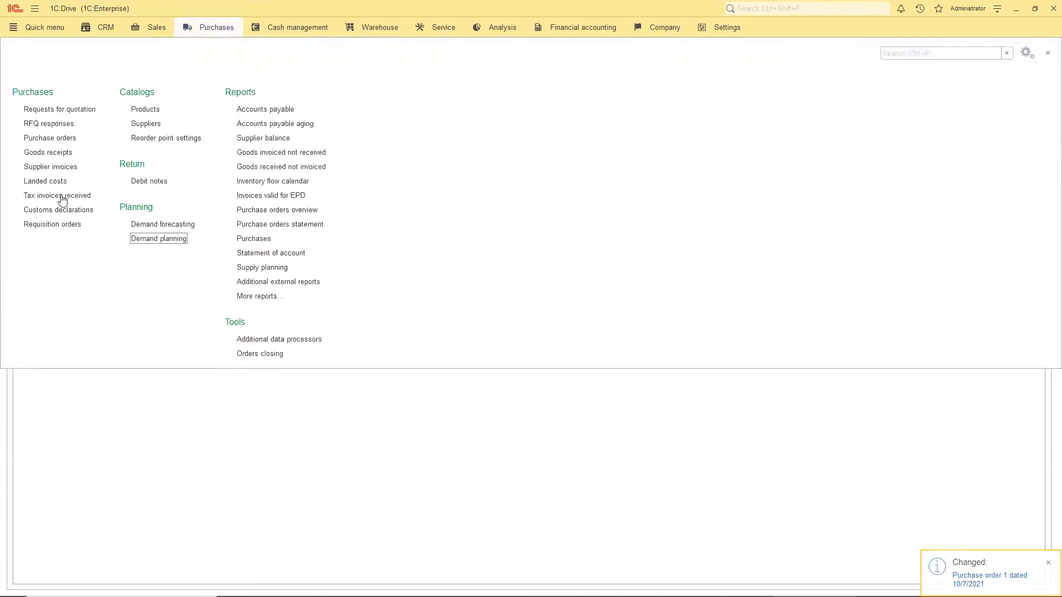
pyautogui.click(50, 166)
pyautogui.click(32, 126)
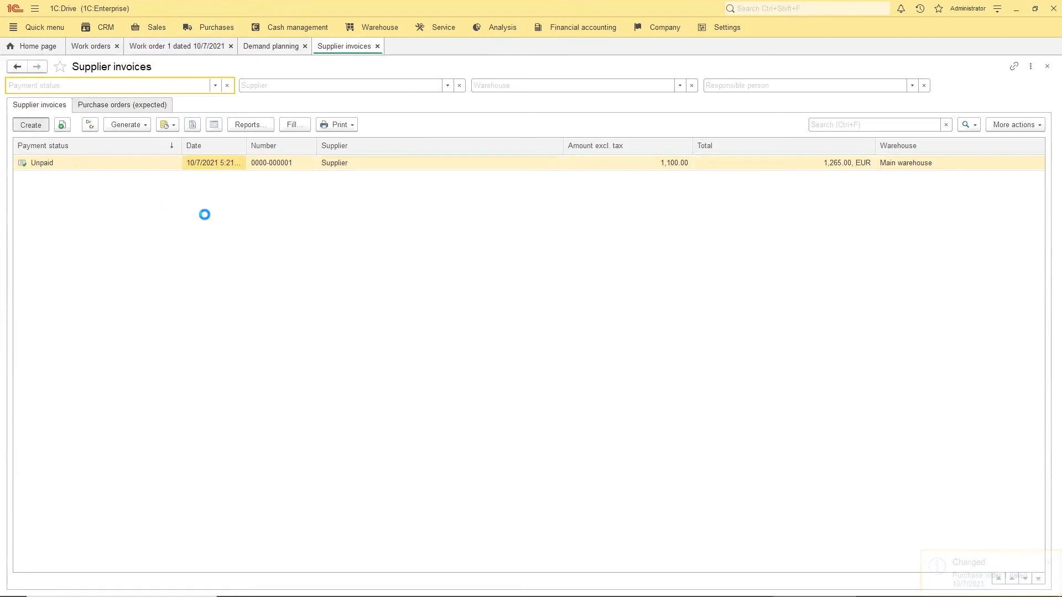
pyautogui.click(270, 131)
pyautogui.click(143, 150)
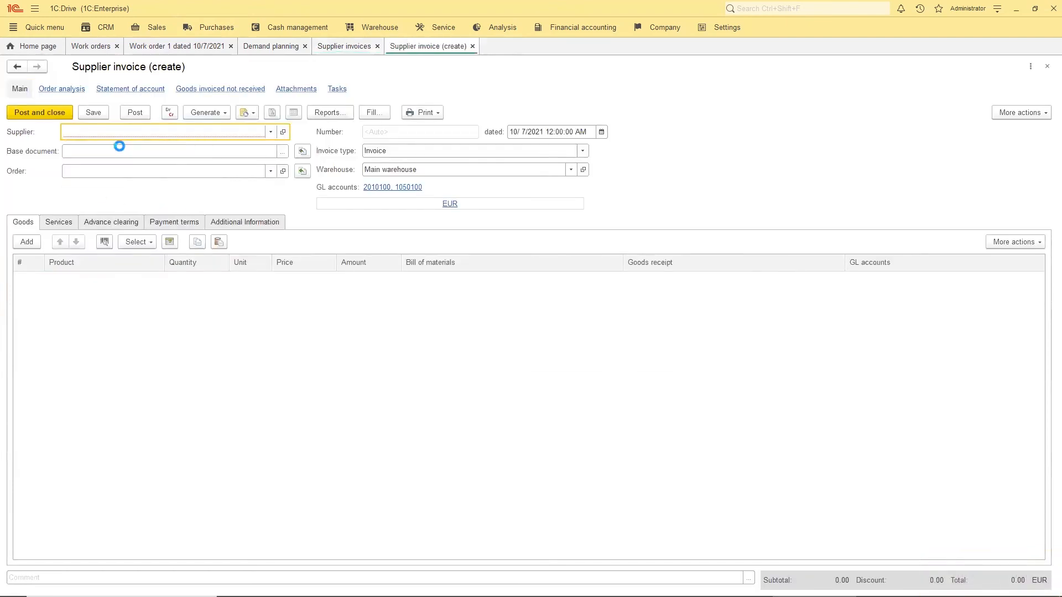
# Add Pen with logo iPhone to the invoice goods with quantity 100 and price 2, then post and close it
pyautogui.click(26, 243)
pyautogui.click(67, 355)
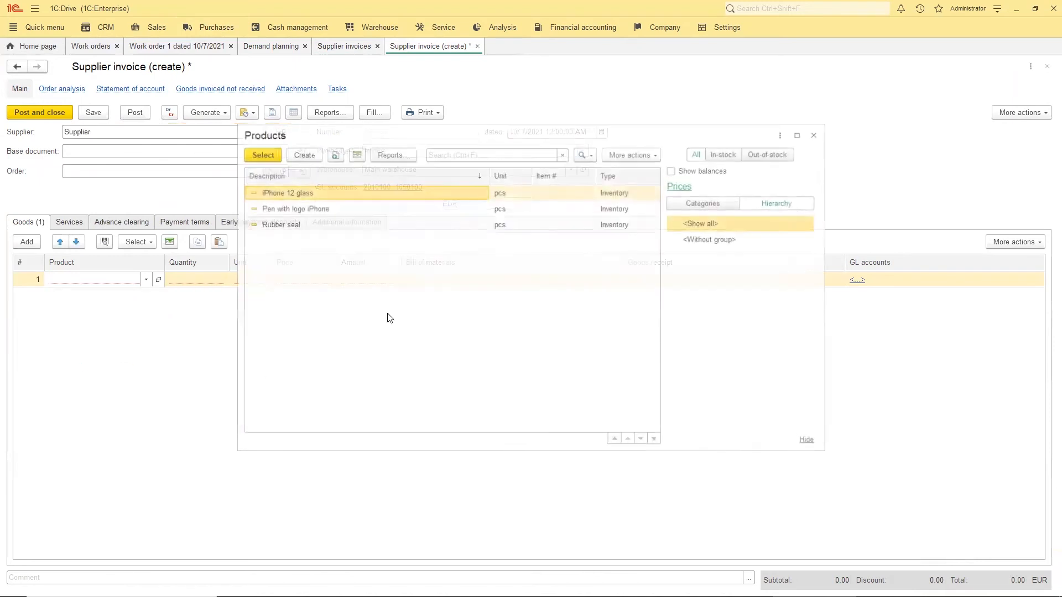
pyautogui.doubleClick(311, 209)
pyautogui.click(200, 281)
pyautogui.hotkey('ctrl', 'a')
pyautogui.write('100')
pyautogui.click(291, 281)
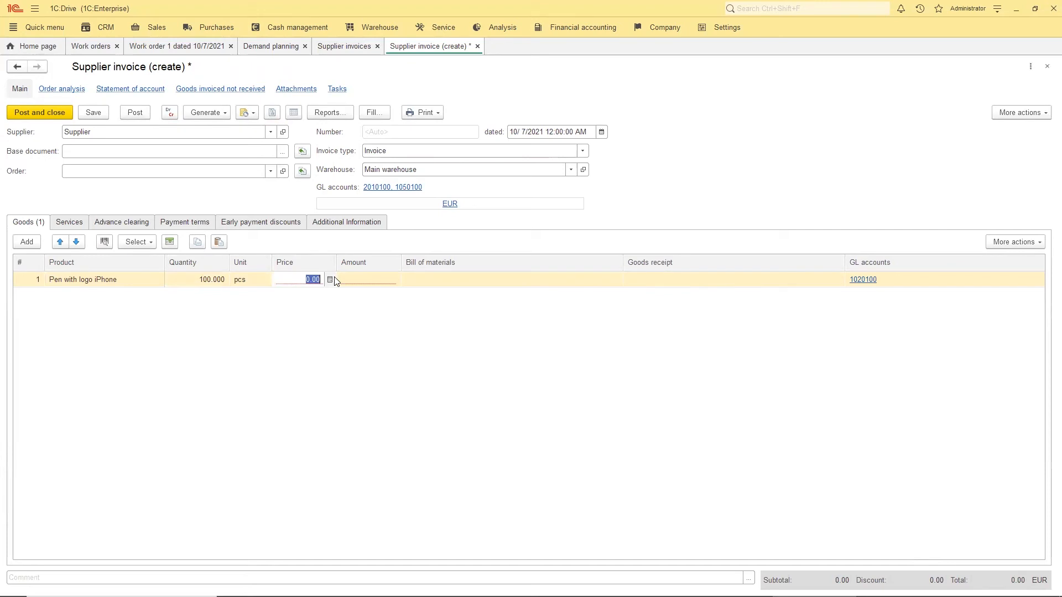
pyautogui.write('2')
pyautogui.click(368, 349)
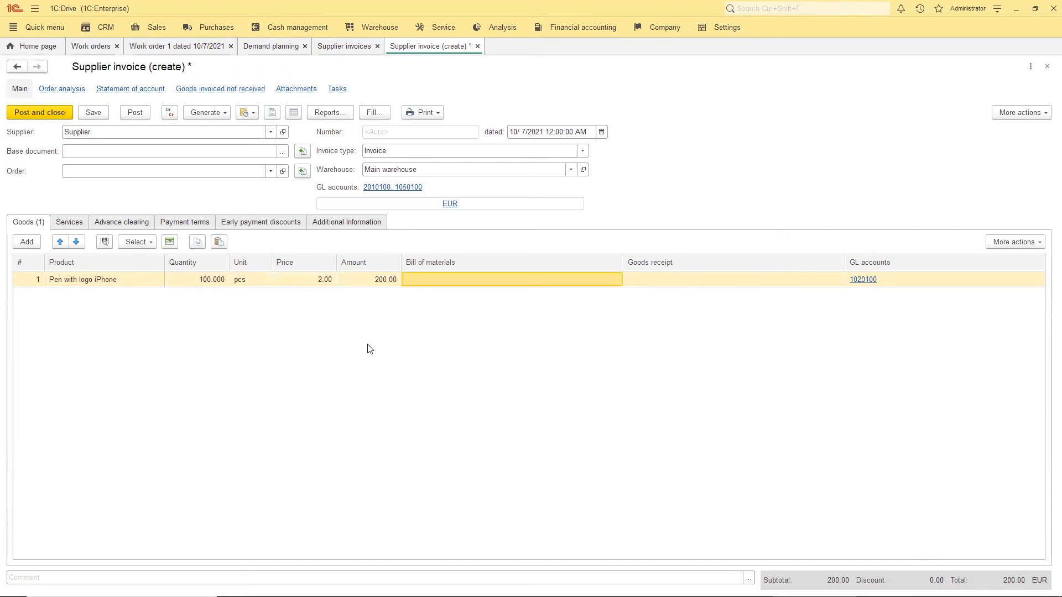
pyautogui.click(54, 113)
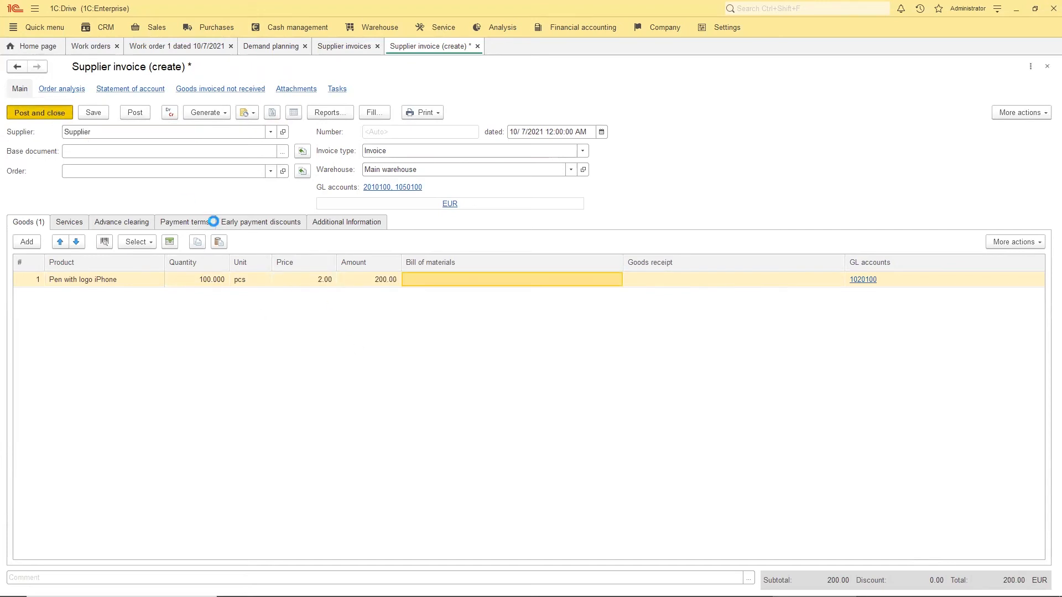
# Close the supplier invoices list and the Demand planning tool to return to the work order
pyautogui.click(377, 47)
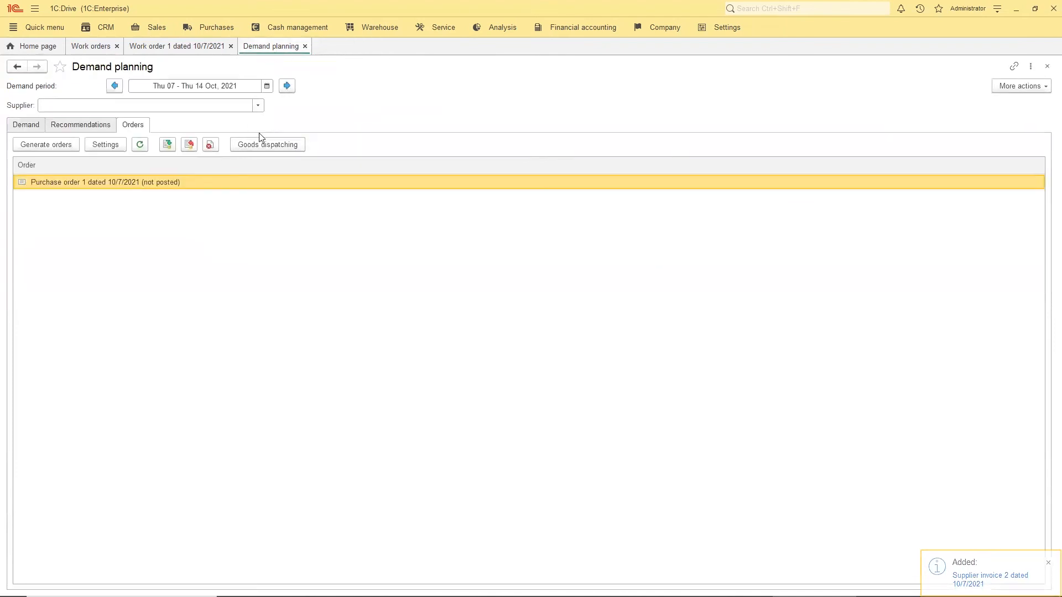
pyautogui.click(304, 46)
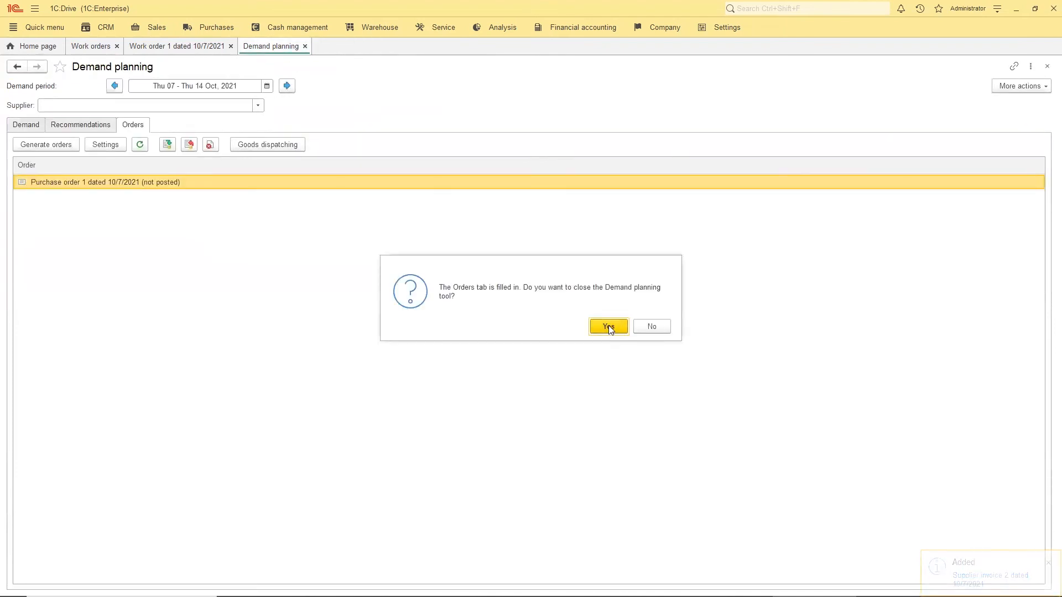
pyautogui.click(608, 326)
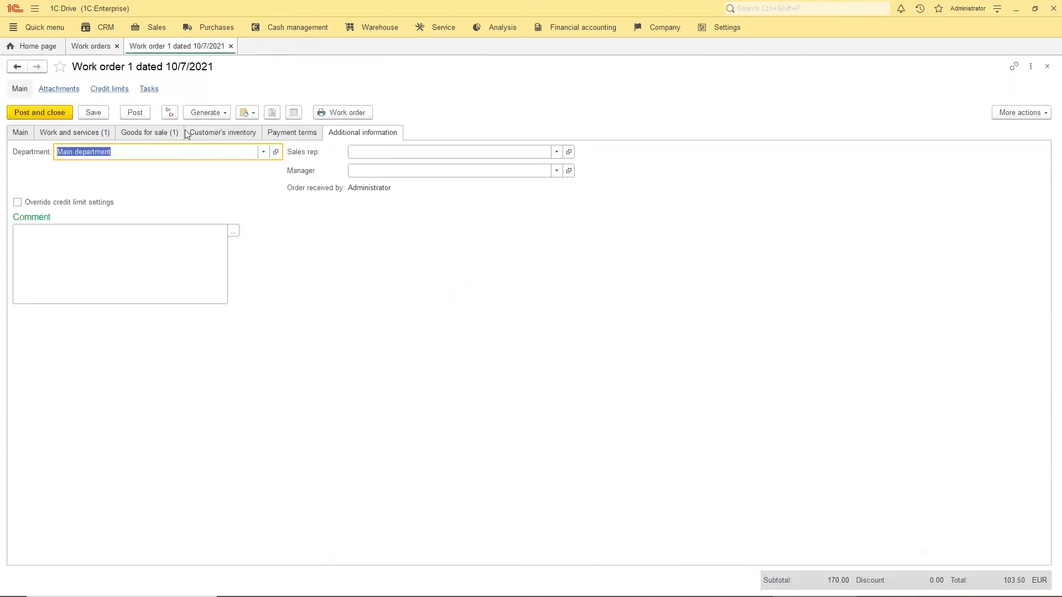
# Generate an inventory transfer from the work order, check its materials, and post it
pyautogui.click(202, 114)
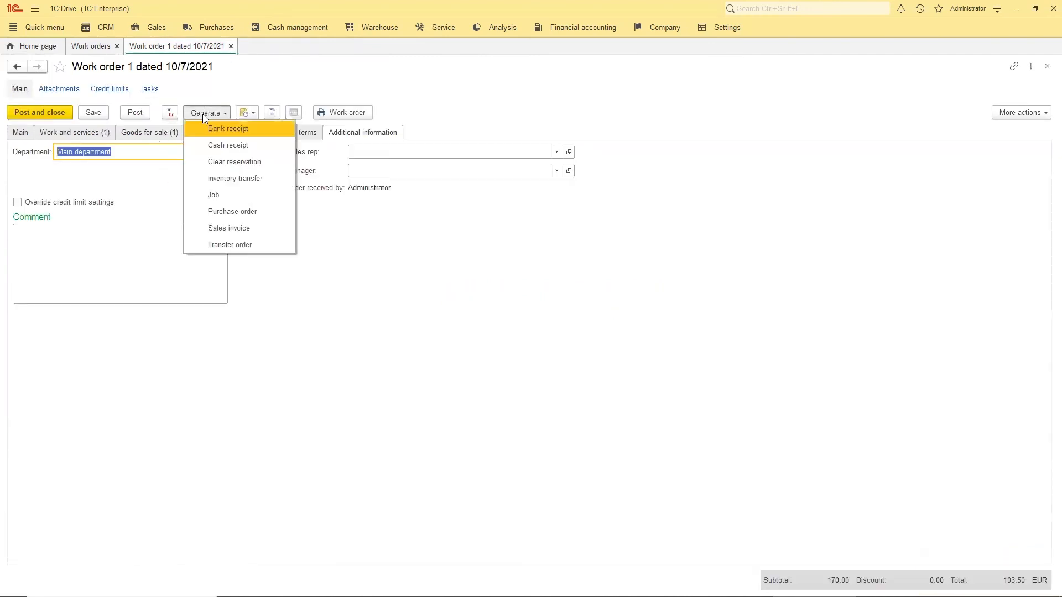
pyautogui.click(132, 189)
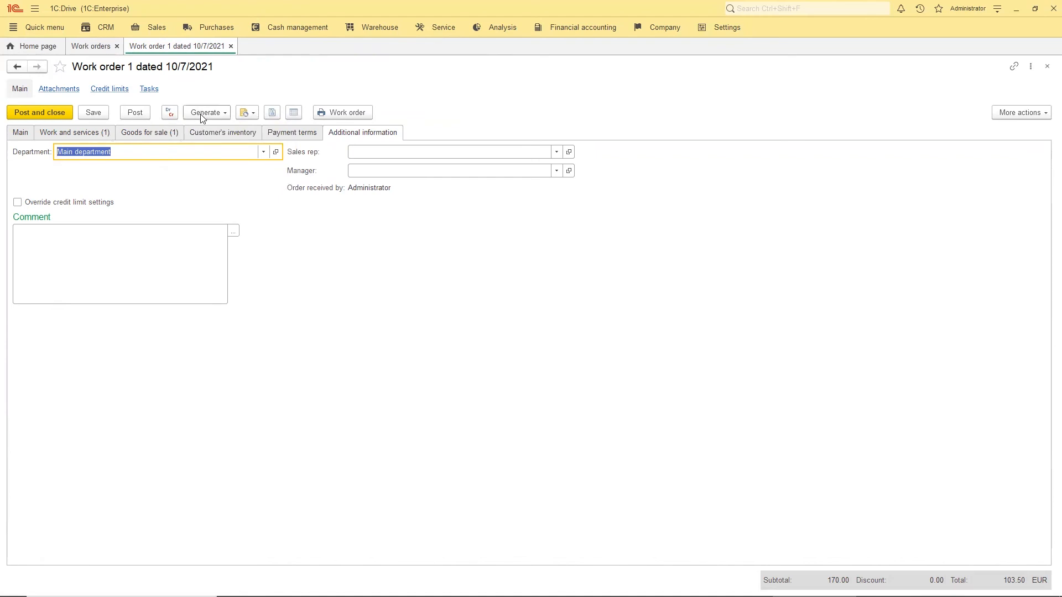
pyautogui.click(209, 113)
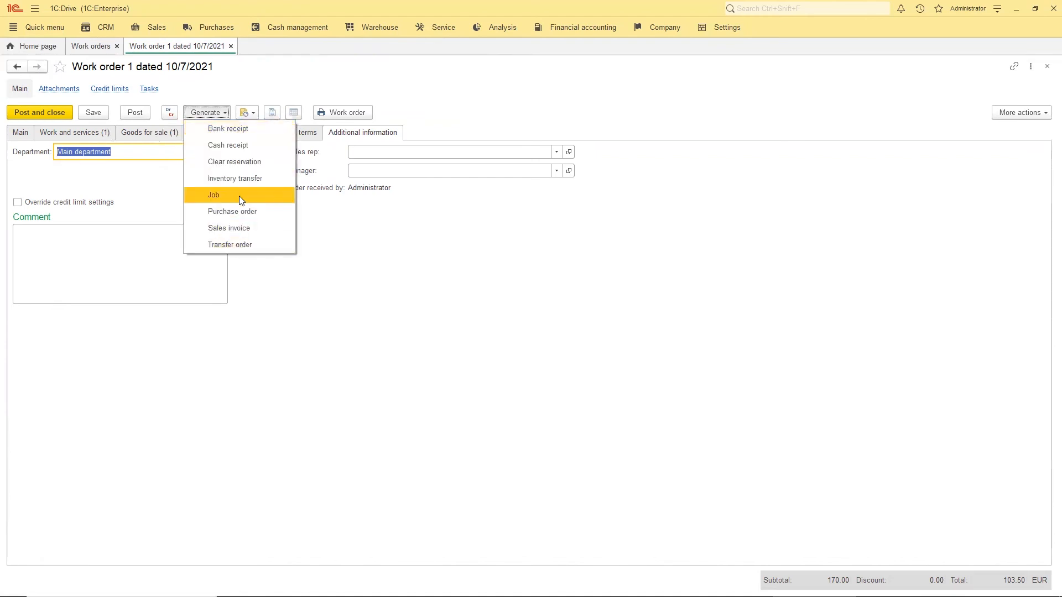
pyautogui.click(237, 176)
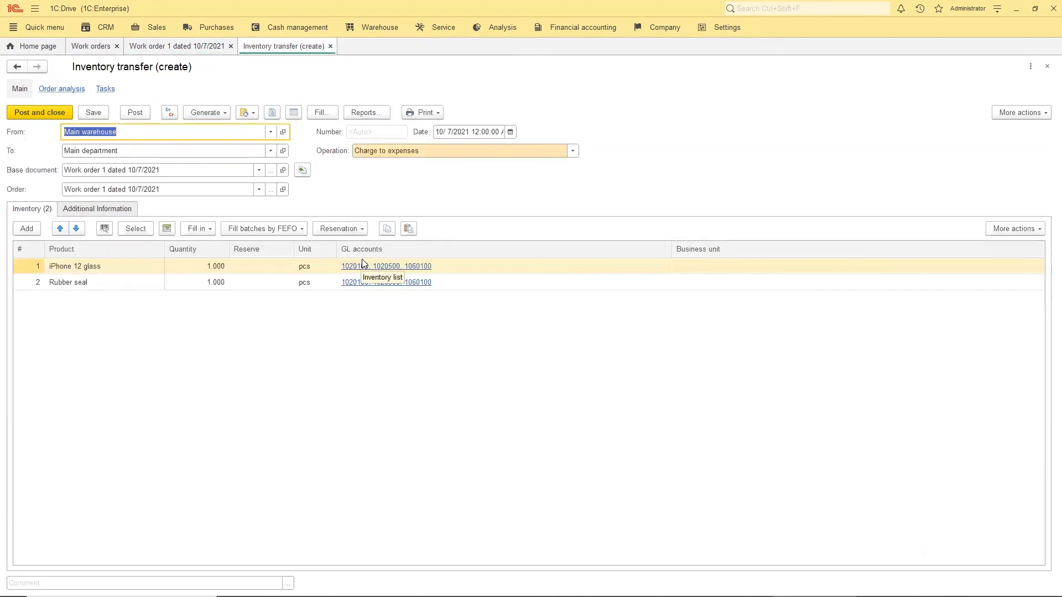
pyautogui.click(99, 285)
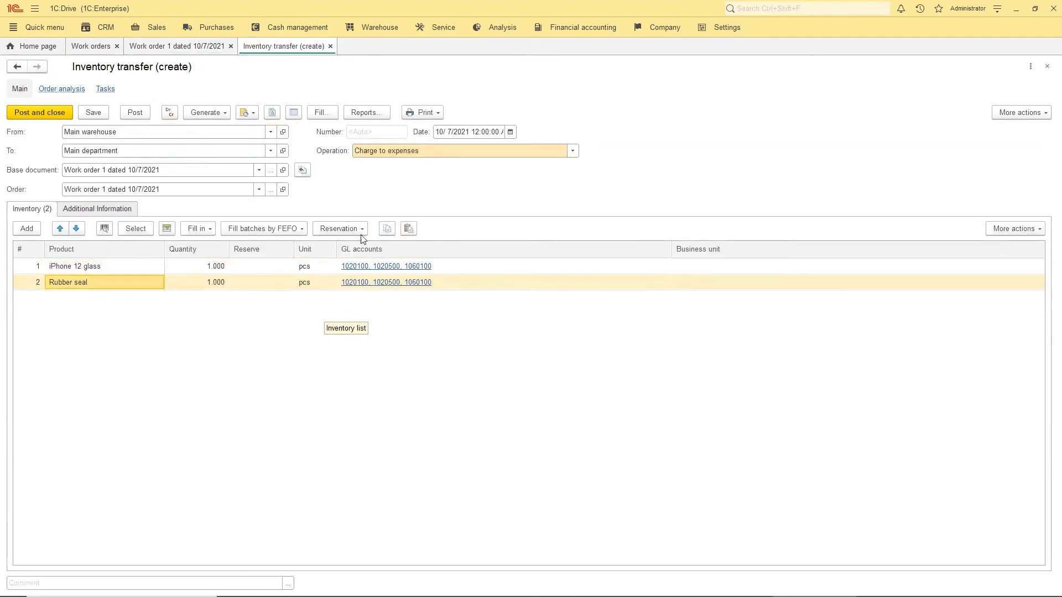
pyautogui.click(136, 114)
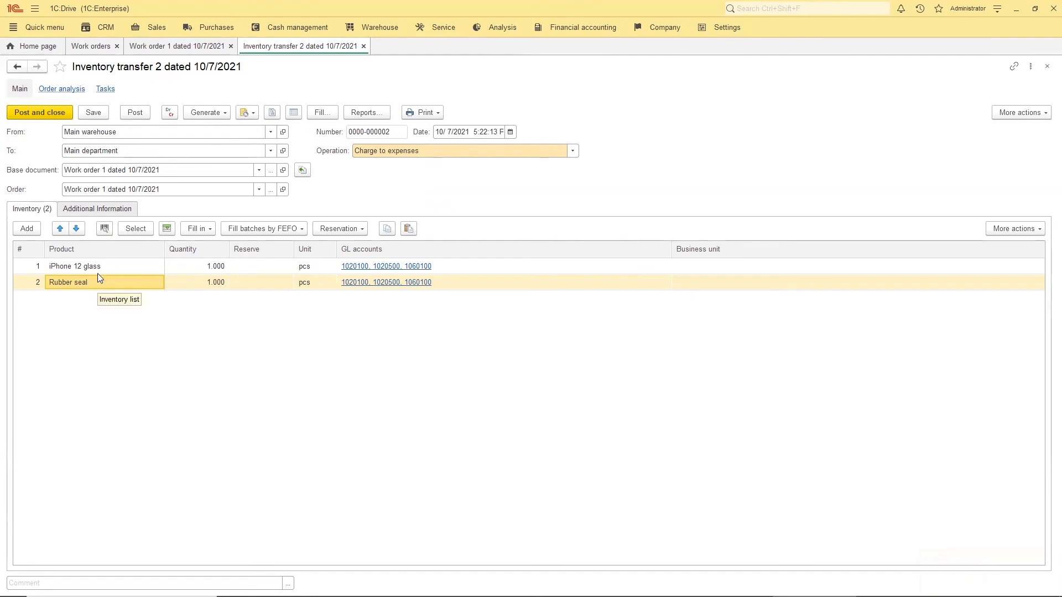
# Generate the Stock statement warehouse report for the October 2021 accounting period
pyautogui.click(380, 29)
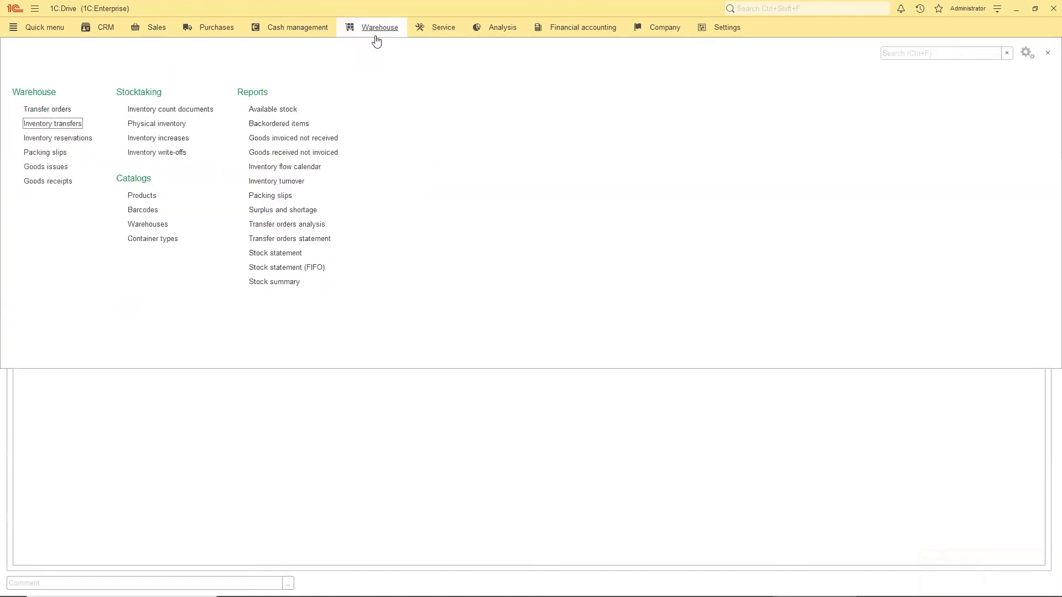
pyautogui.click(277, 253)
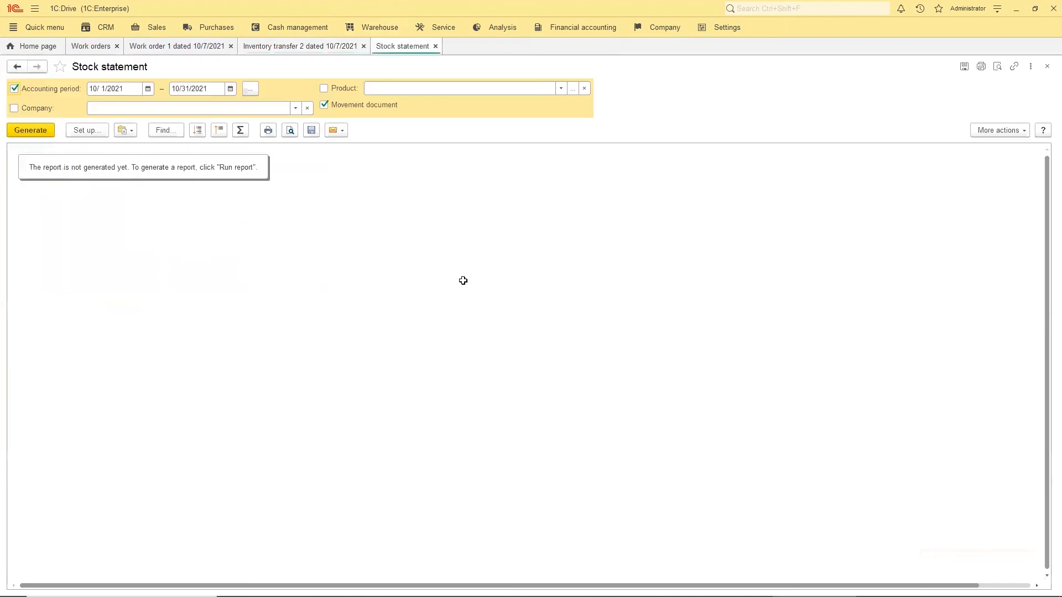
pyautogui.click(32, 131)
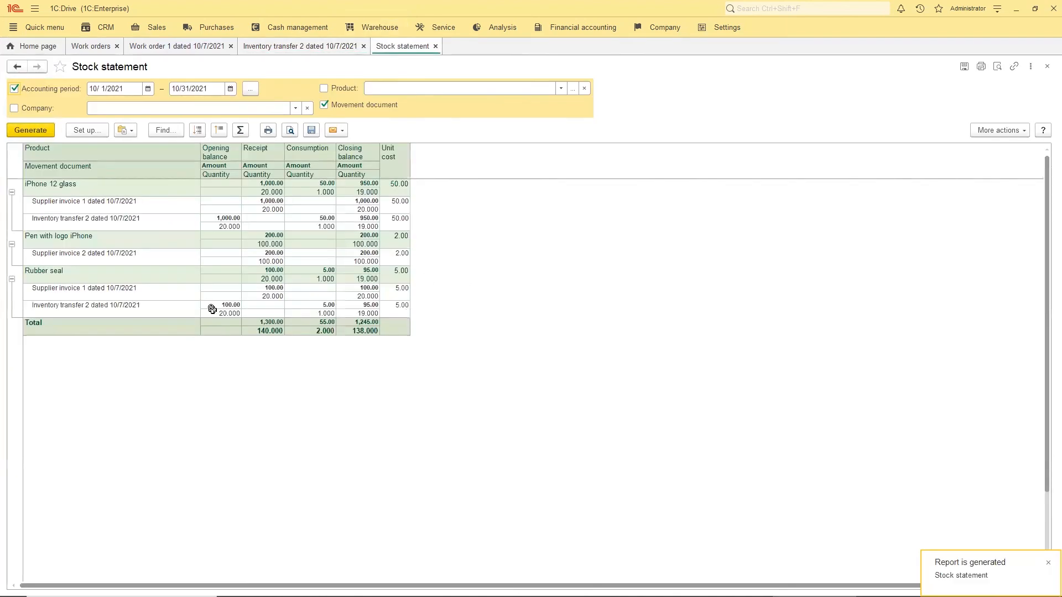
# Examine the consumption of iPhone 12 glass and Rubber seal by the inventory transfer in the stock statement
pyautogui.click(110, 224)
pyautogui.click(319, 224)
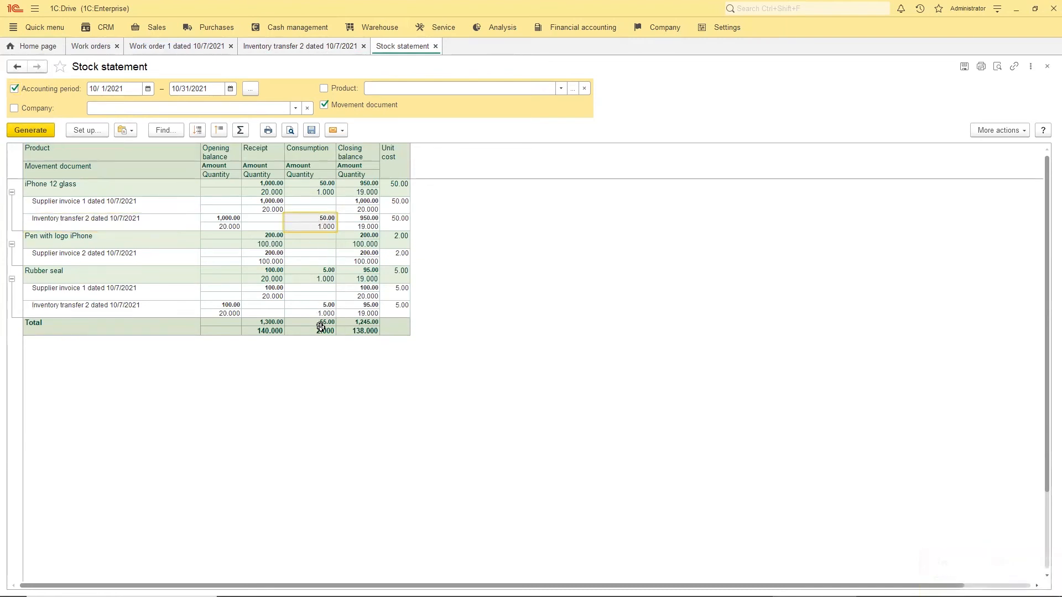
pyautogui.click(311, 225)
pyautogui.click(308, 312)
pyautogui.click(62, 267)
pyautogui.click(55, 187)
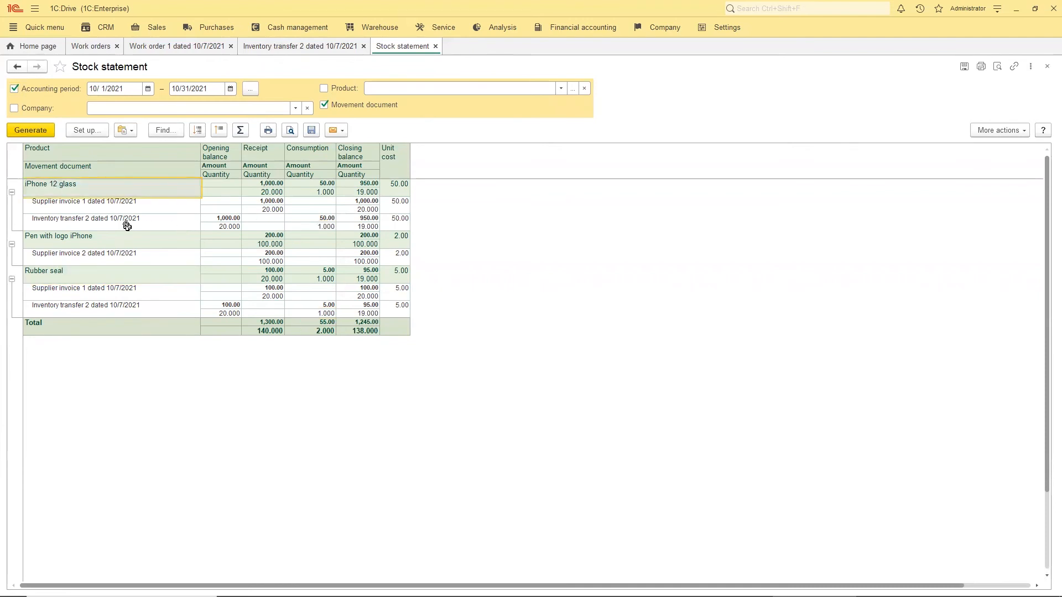
pyautogui.moveTo(128, 226); pyautogui.dragTo(303, 226)
pyautogui.moveTo(105, 303); pyautogui.dragTo(383, 313)
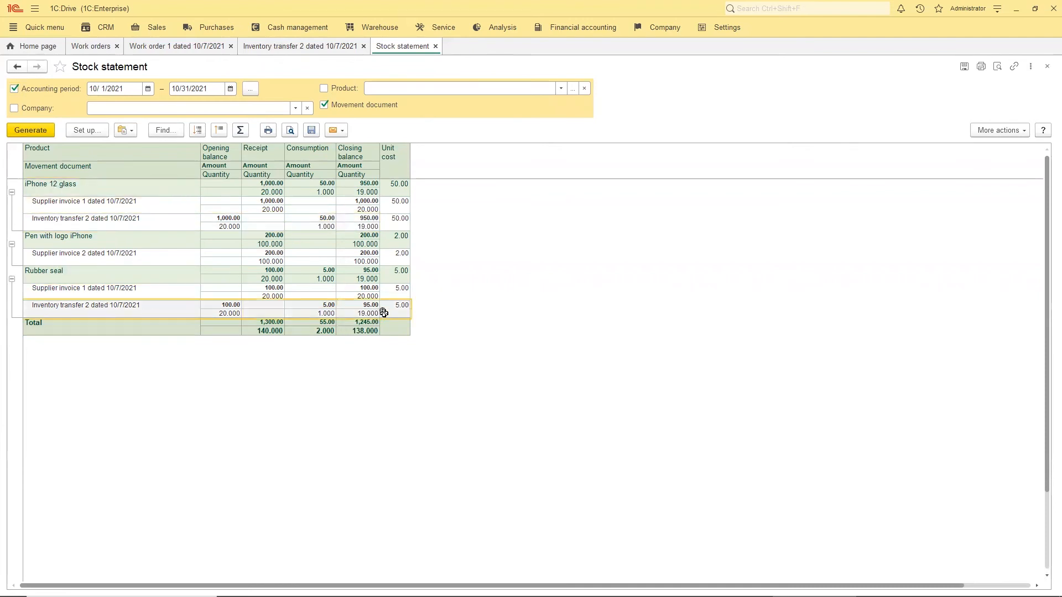
# Close the stock statement and the inventory transfer, and return to the work order's main details
pyautogui.click(435, 46)
pyautogui.click(364, 48)
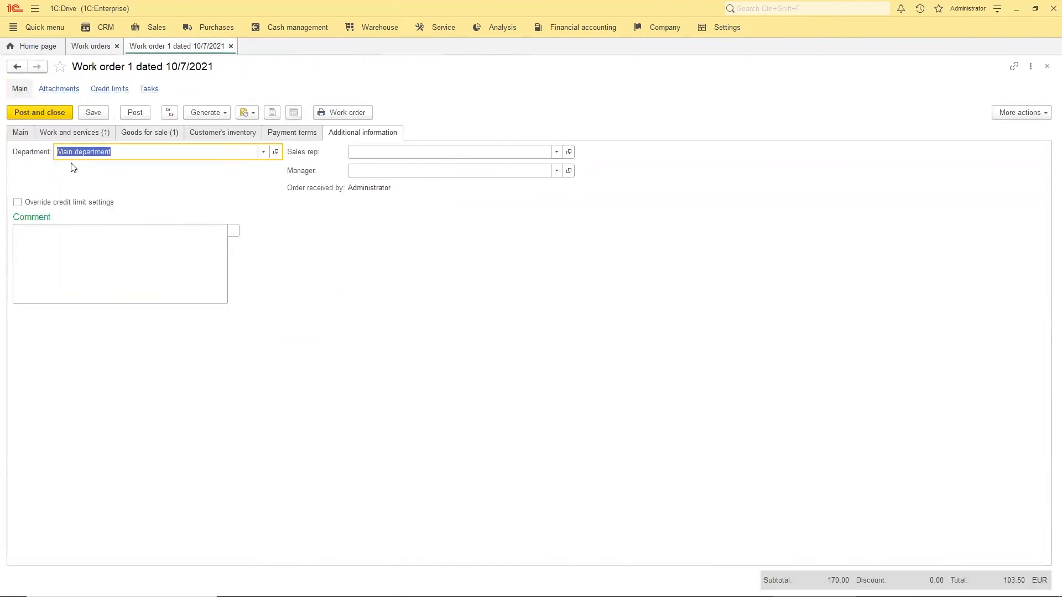
pyautogui.click(20, 133)
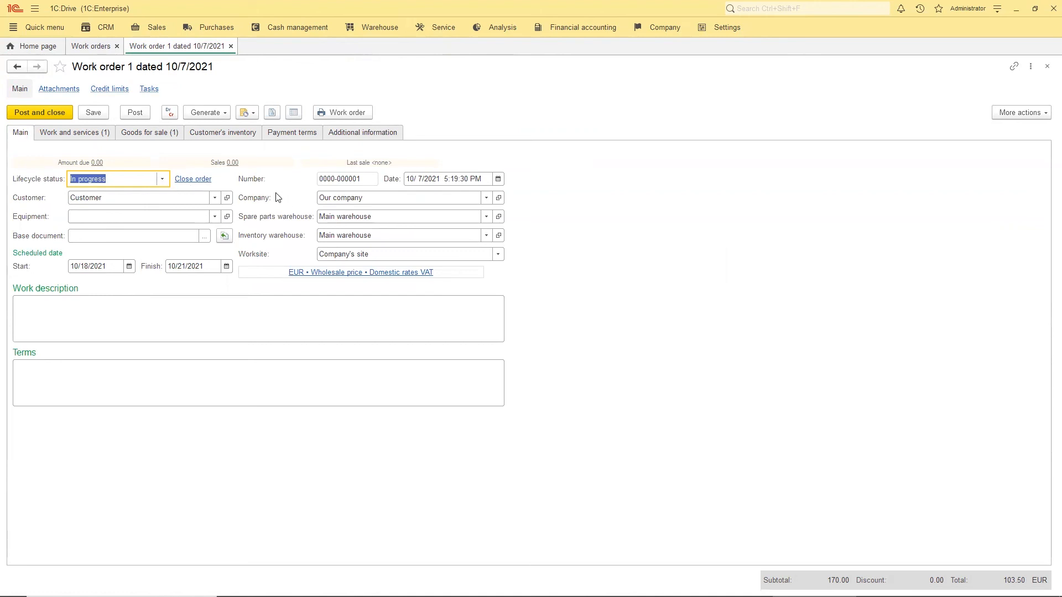
# Generate a sales invoice from the work order, check its pen and glass repair lines, and post it
pyautogui.click(207, 113)
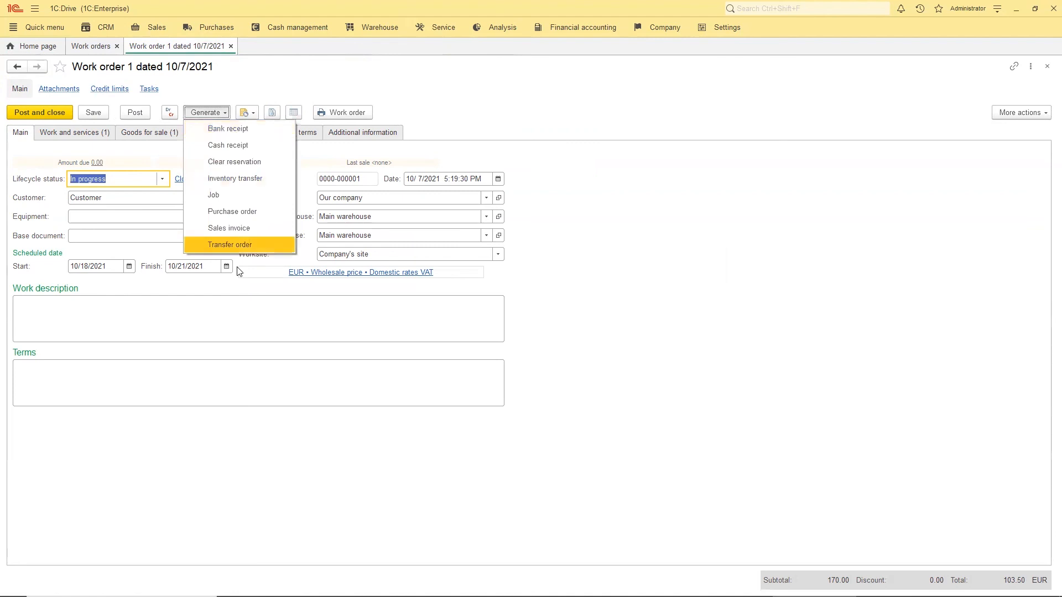
pyautogui.click(236, 226)
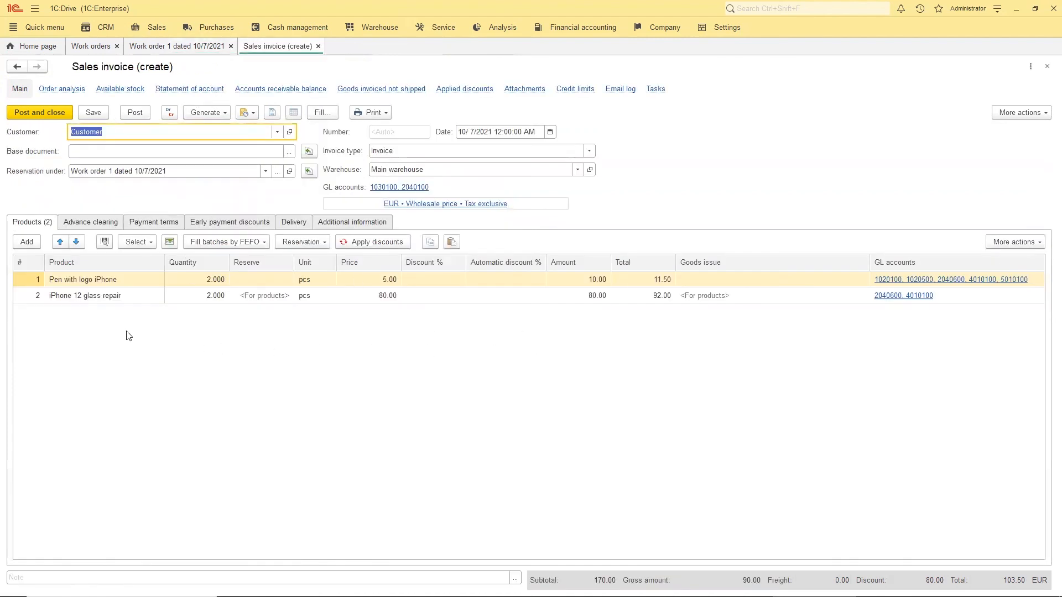
pyautogui.click(100, 298)
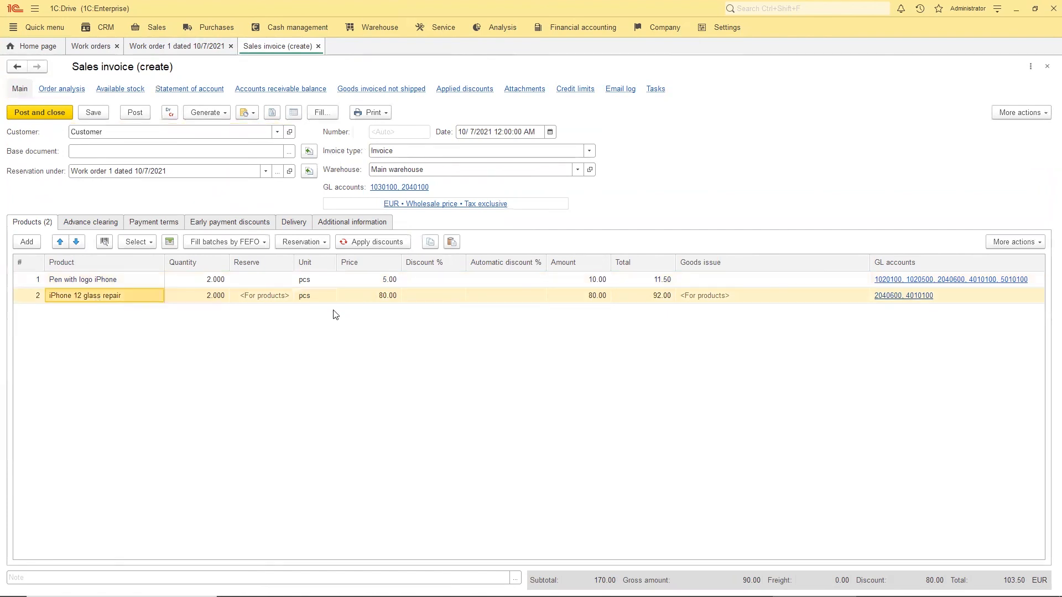
pyautogui.click(367, 299)
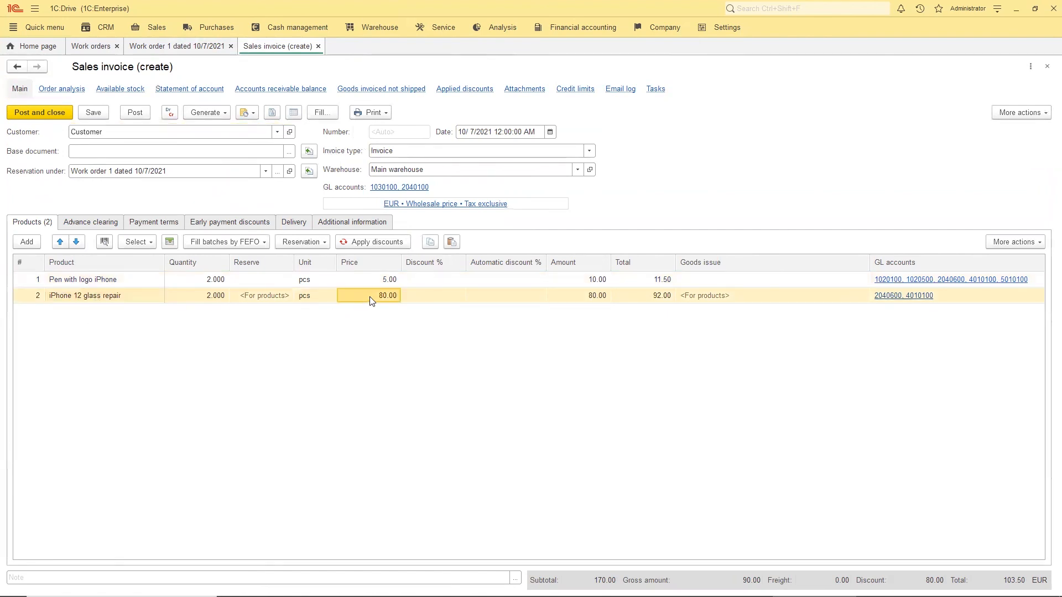
pyautogui.click(587, 299)
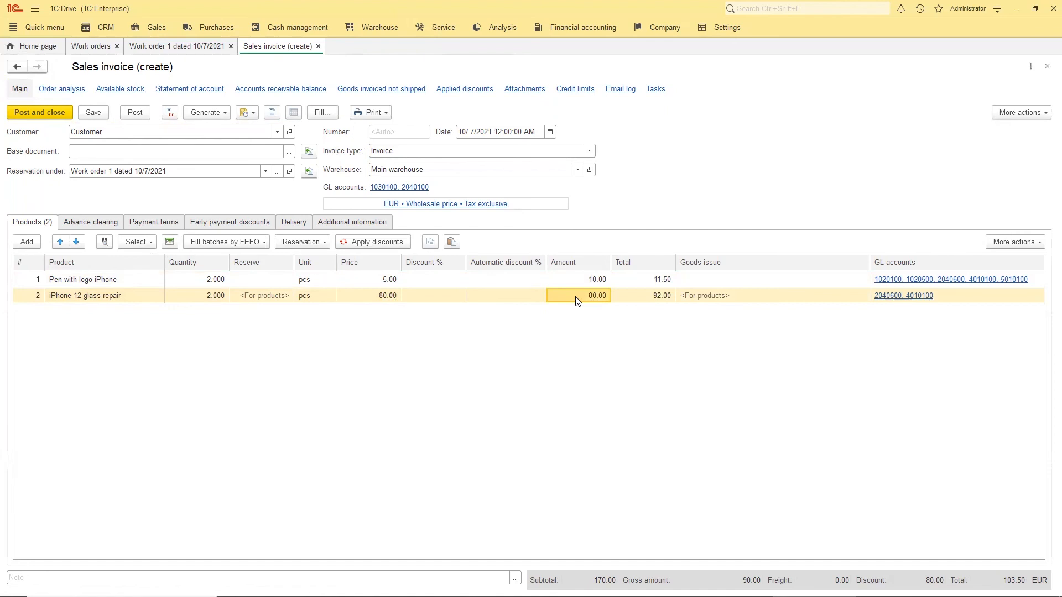
pyautogui.click(573, 279)
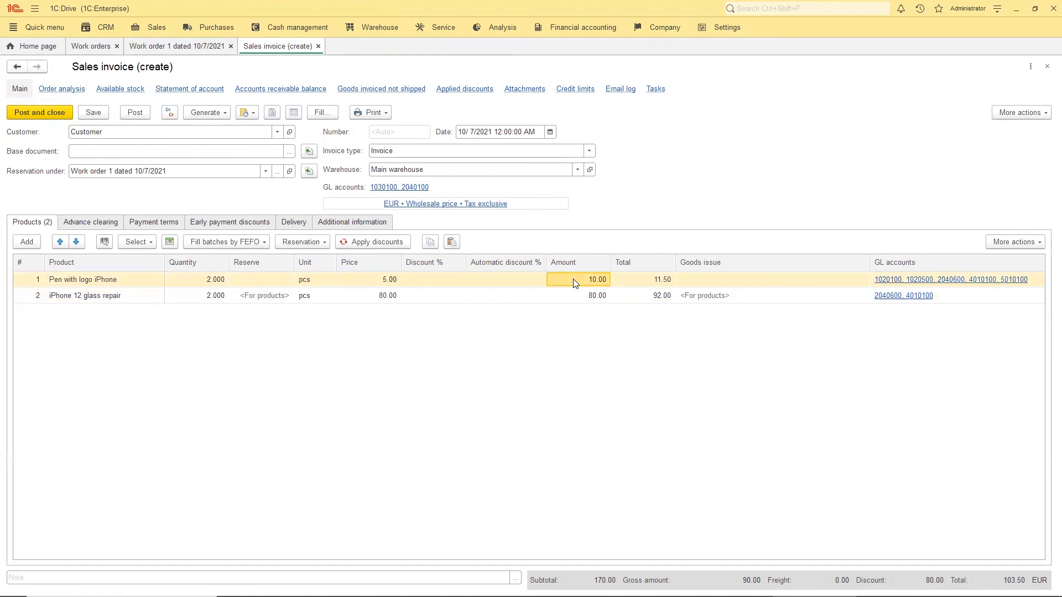
pyautogui.click(99, 282)
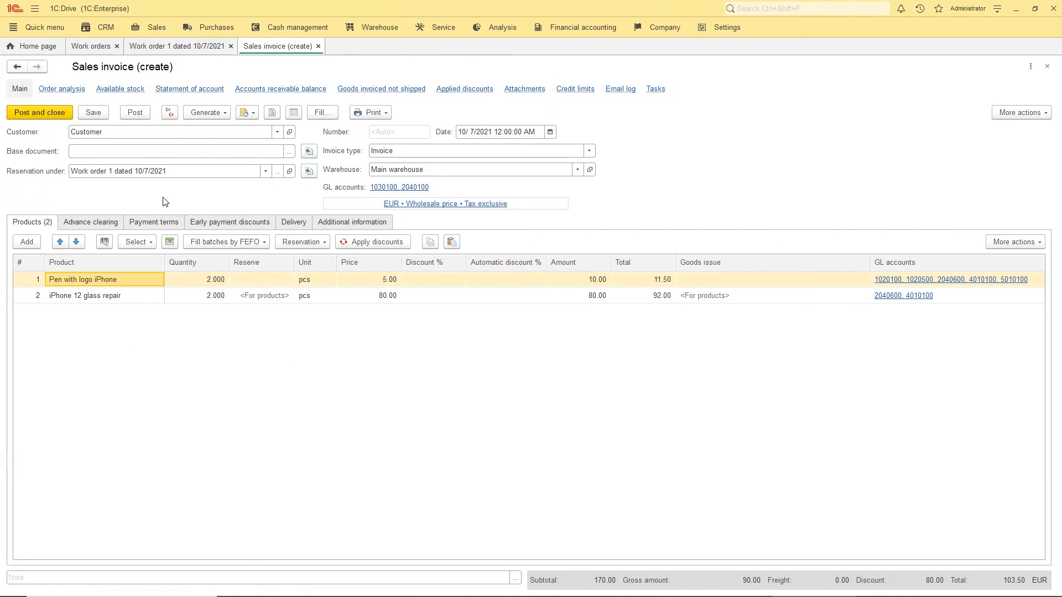
pyautogui.click(136, 112)
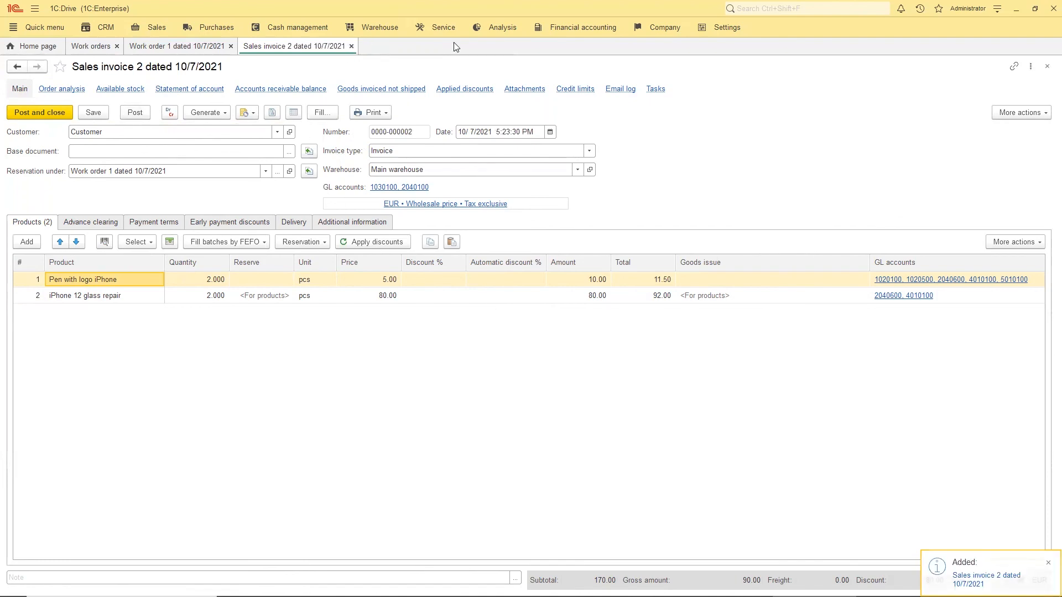
# Generate the Income and expenses by orders report and examine the work order's revenue and work-in-progress inventory amounts
pyautogui.click(495, 28)
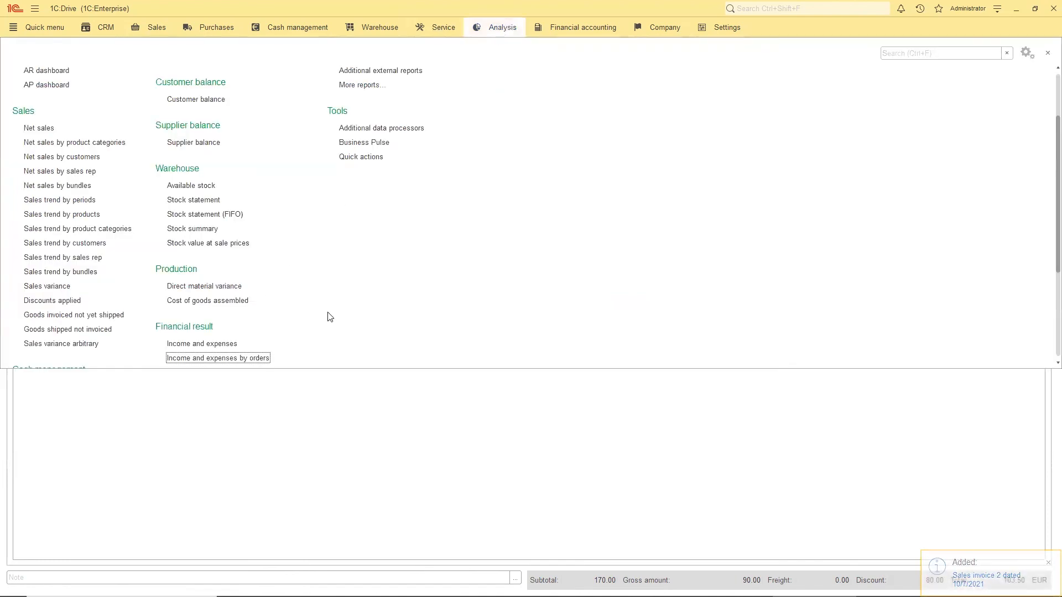
pyautogui.scroll(-3, 329, 317)
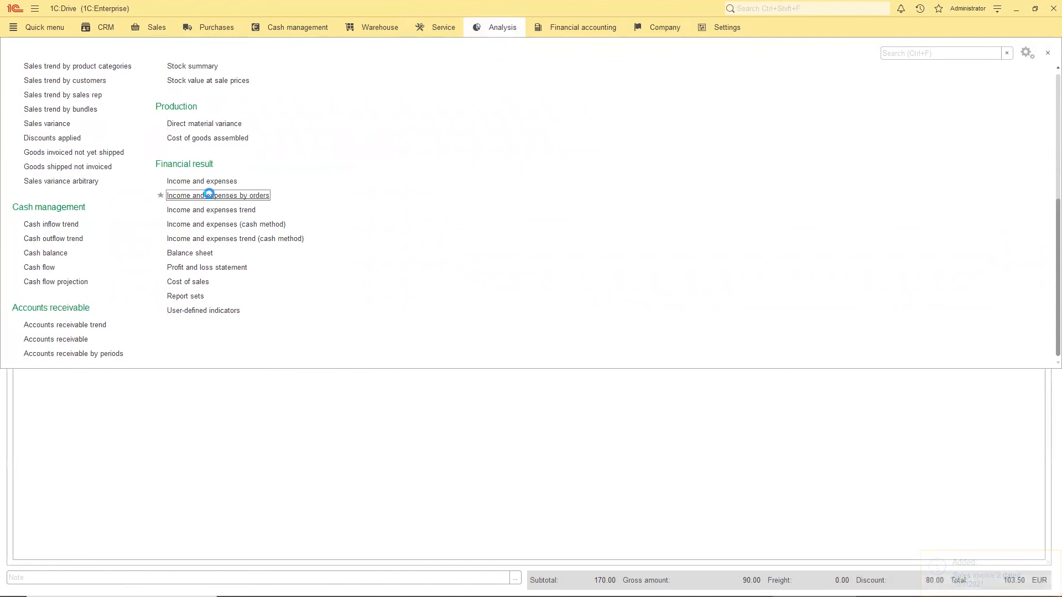
pyautogui.click(209, 195)
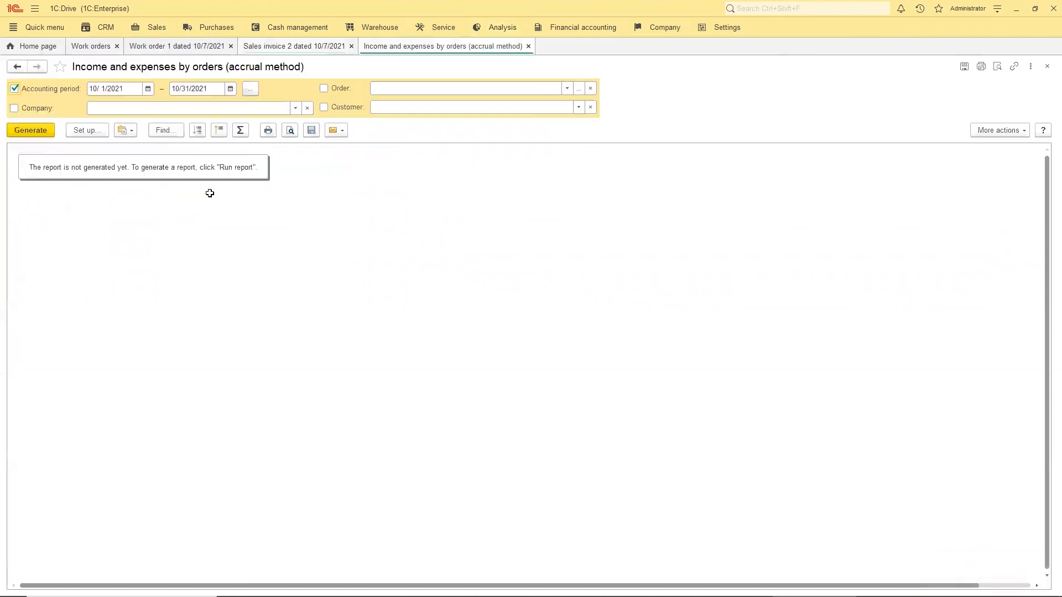
pyautogui.click(29, 131)
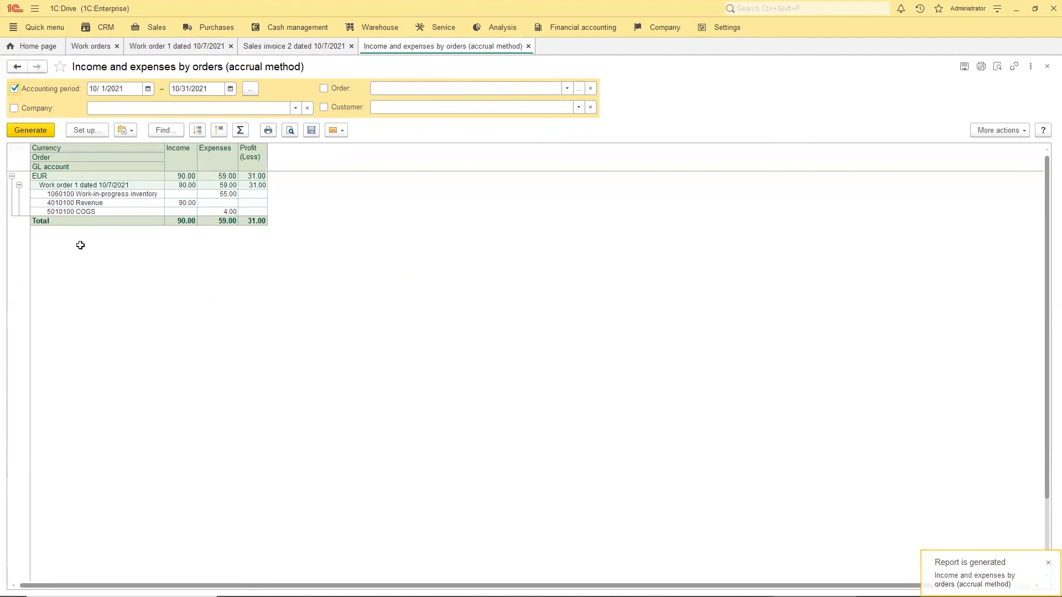
pyautogui.click(171, 203)
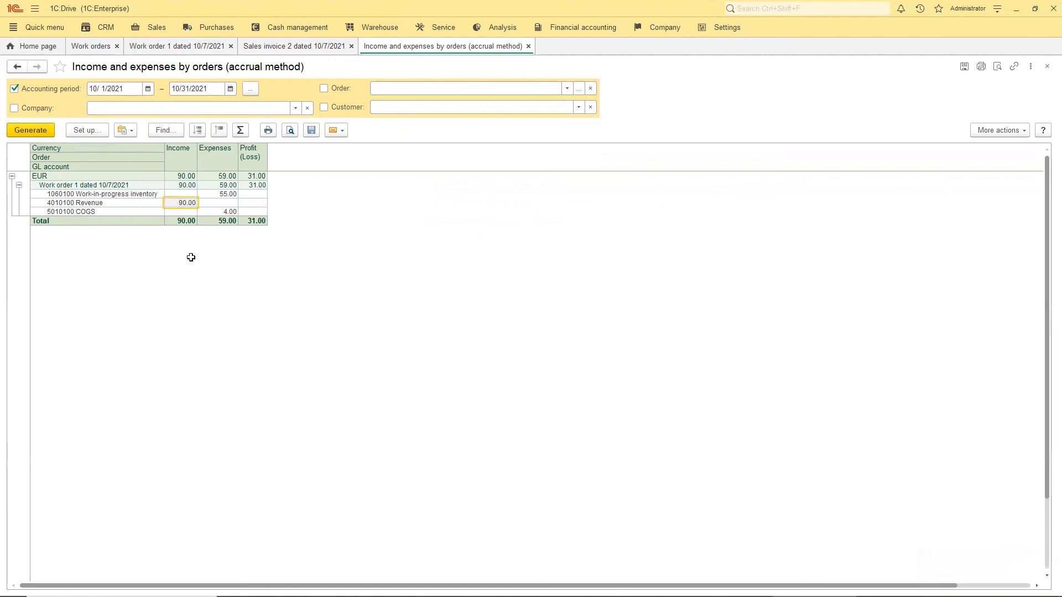
pyautogui.click(215, 193)
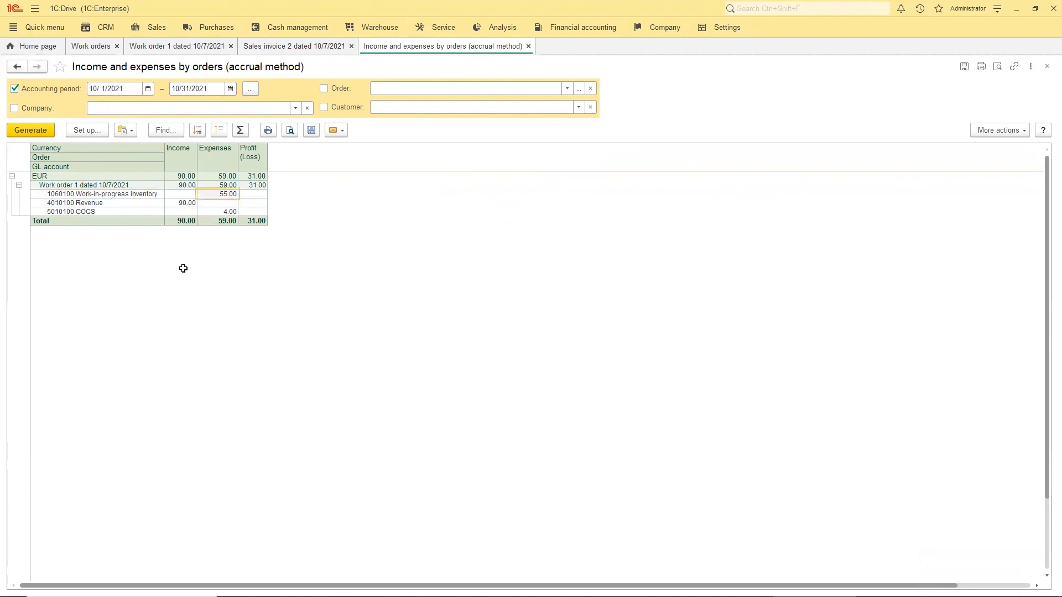
pyautogui.click(120, 194)
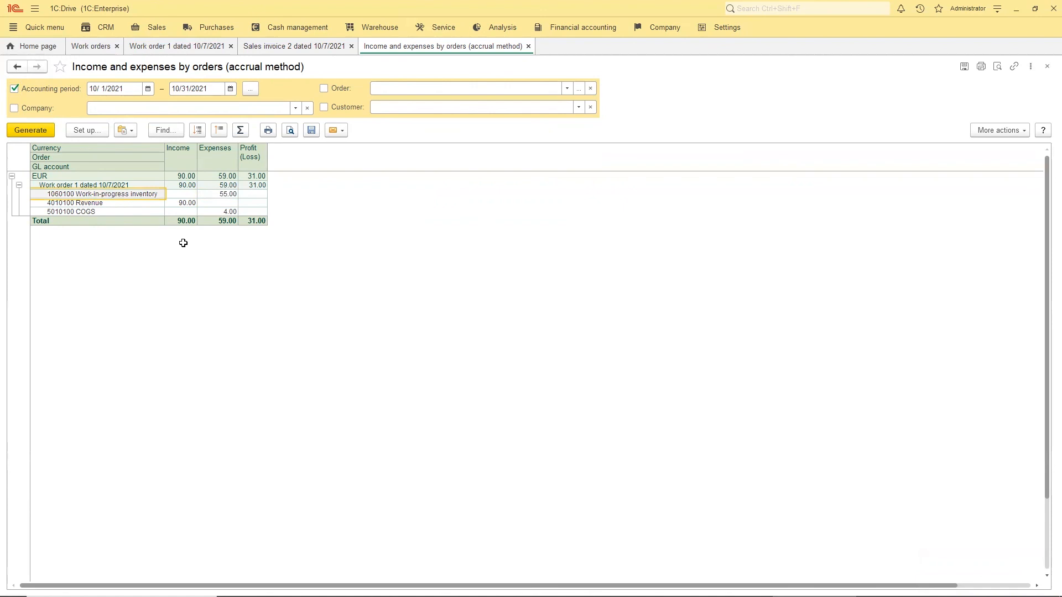
# Reopen the inventory transfer and set the consumption GL account of iPhone 12 glass to 5010100 COGS
pyautogui.click(226, 28)
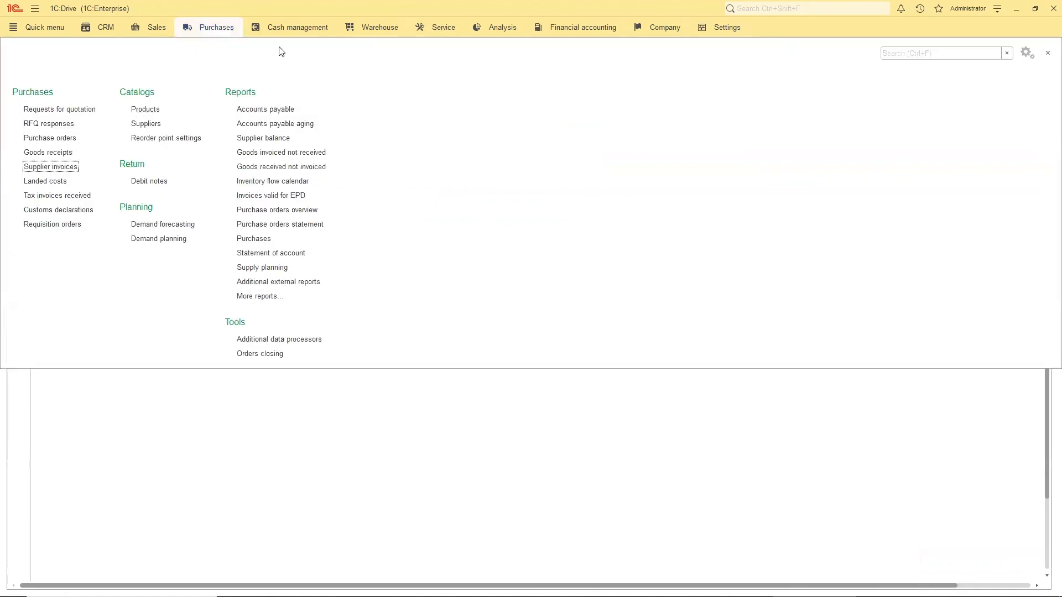
pyautogui.click(380, 27)
pyautogui.click(59, 123)
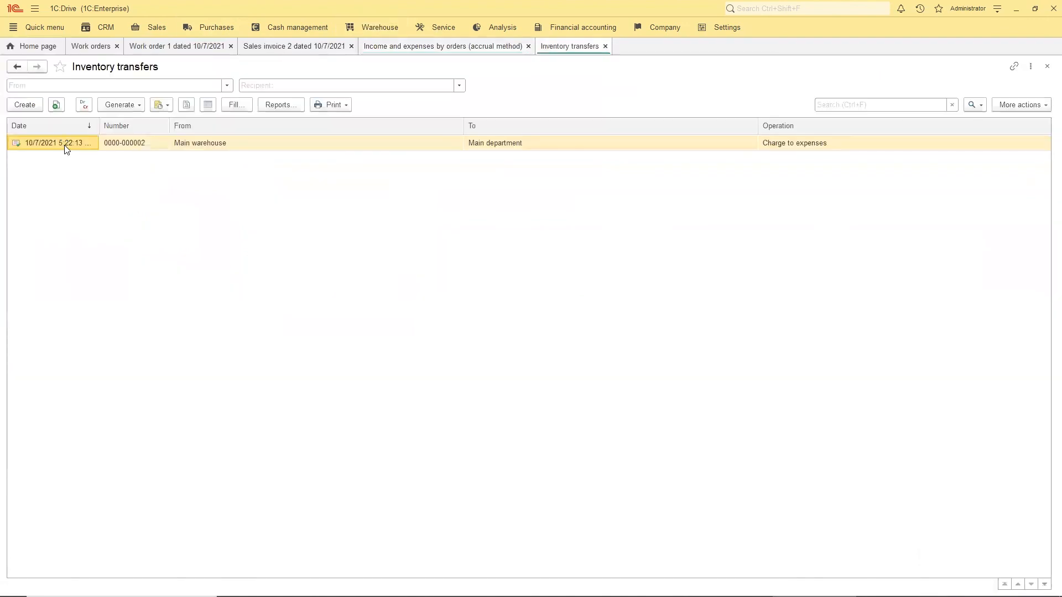
pyautogui.doubleClick(63, 144)
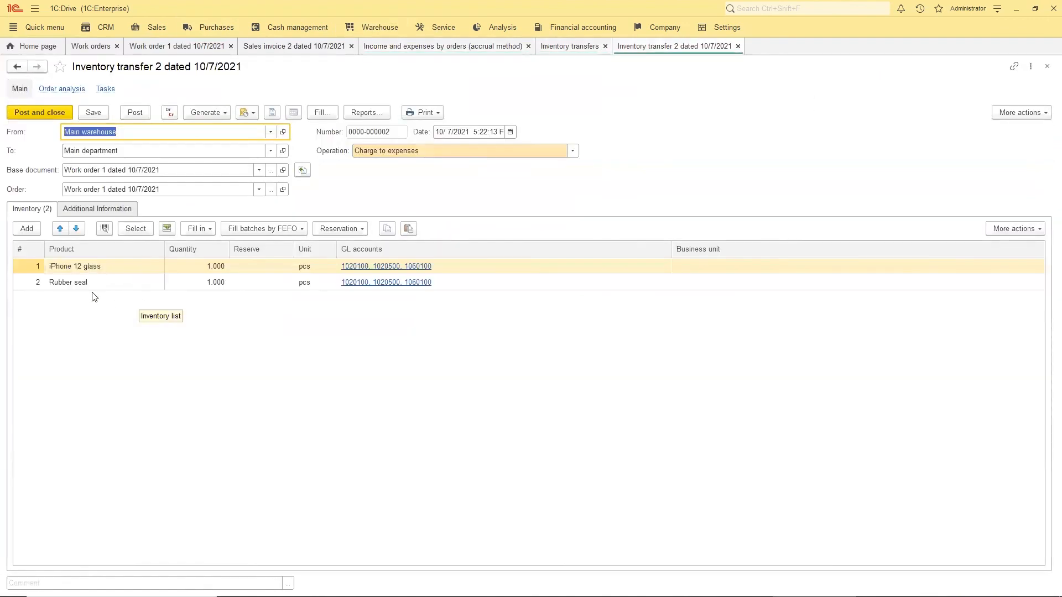
pyautogui.click(384, 267)
pyautogui.click(597, 270)
pyautogui.write('50')
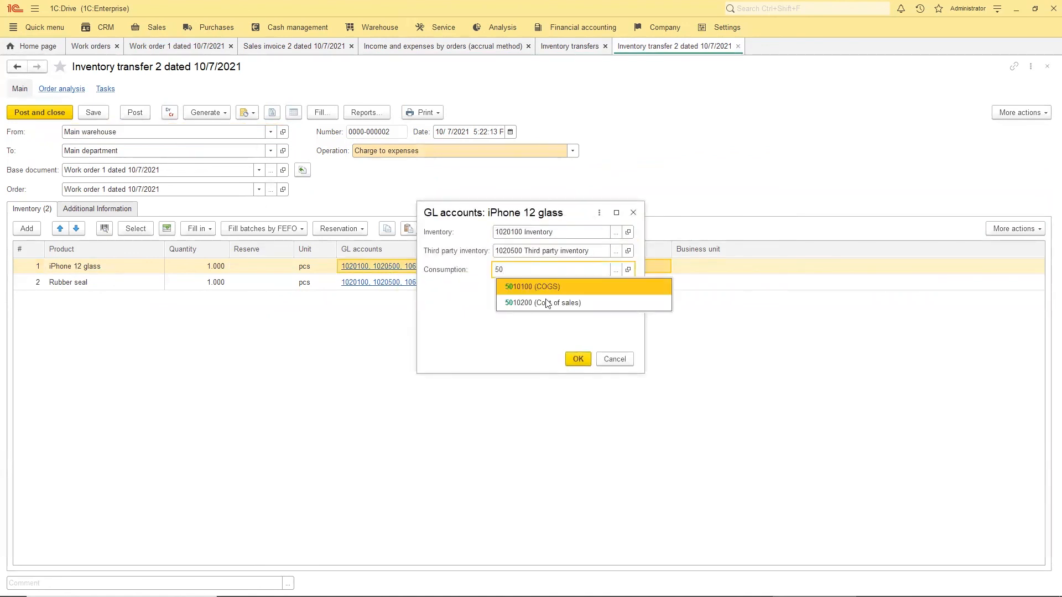
pyautogui.click(540, 288)
pyautogui.click(579, 358)
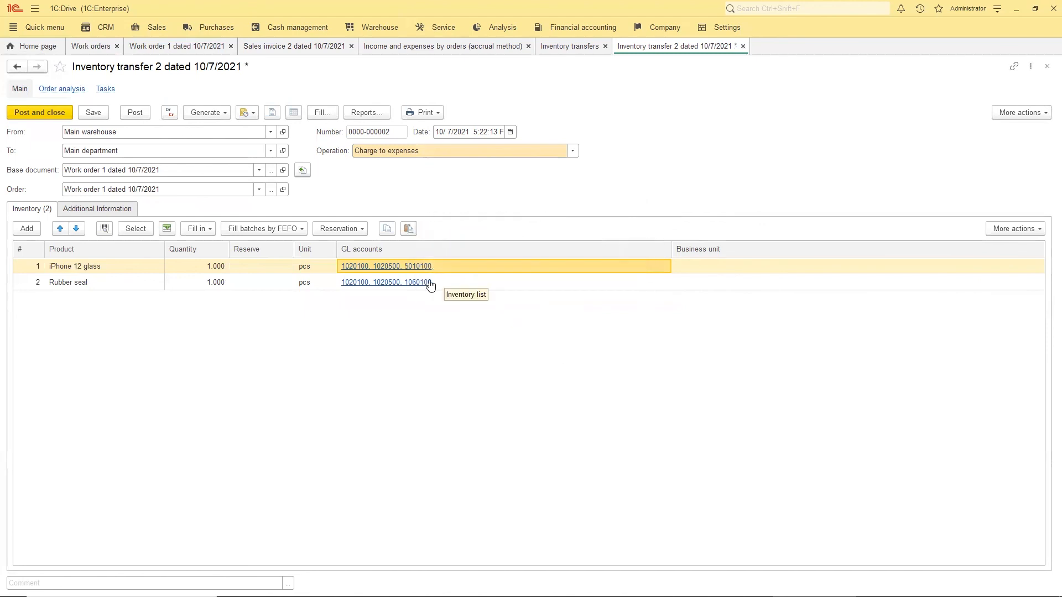
# Set the Rubber seal's consumption GL account to 5010100 COGS, then post and close the inventory transfer
pyautogui.click(414, 283)
pyautogui.click(583, 271)
pyautogui.write('50')
pyautogui.click(579, 293)
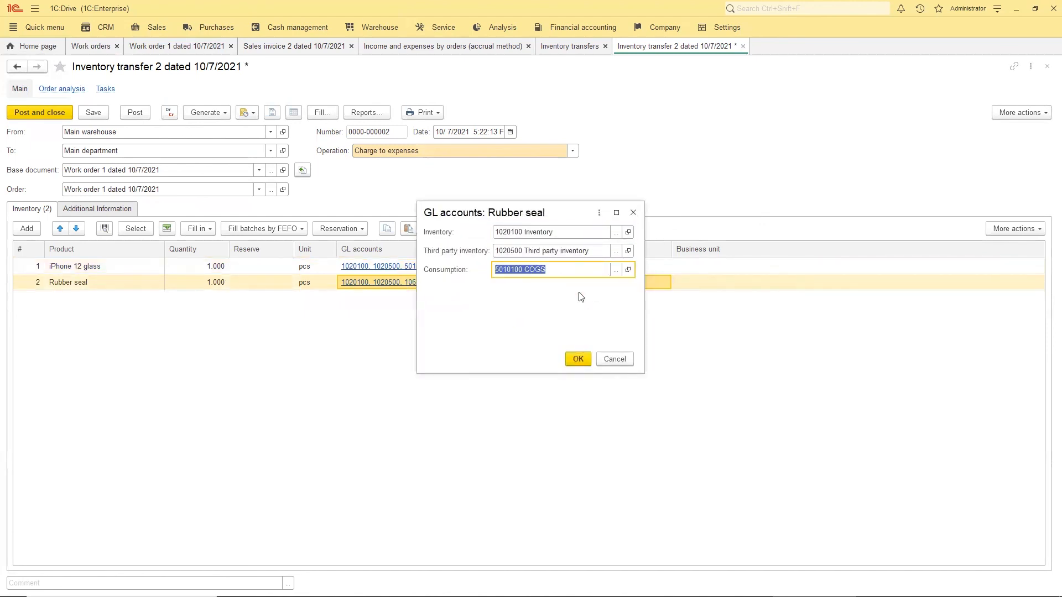
pyautogui.click(577, 360)
pyautogui.click(49, 109)
# Regenerate the Income and expenses by orders report and review the work order's revenue, COGS and profit
pyautogui.click(472, 46)
pyautogui.click(30, 130)
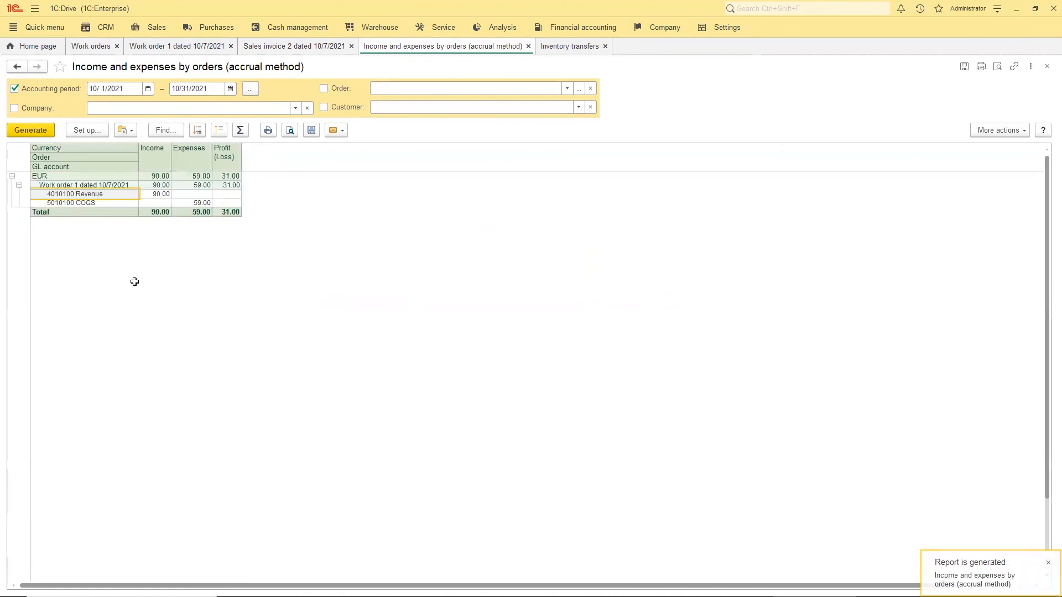
pyautogui.click(157, 194)
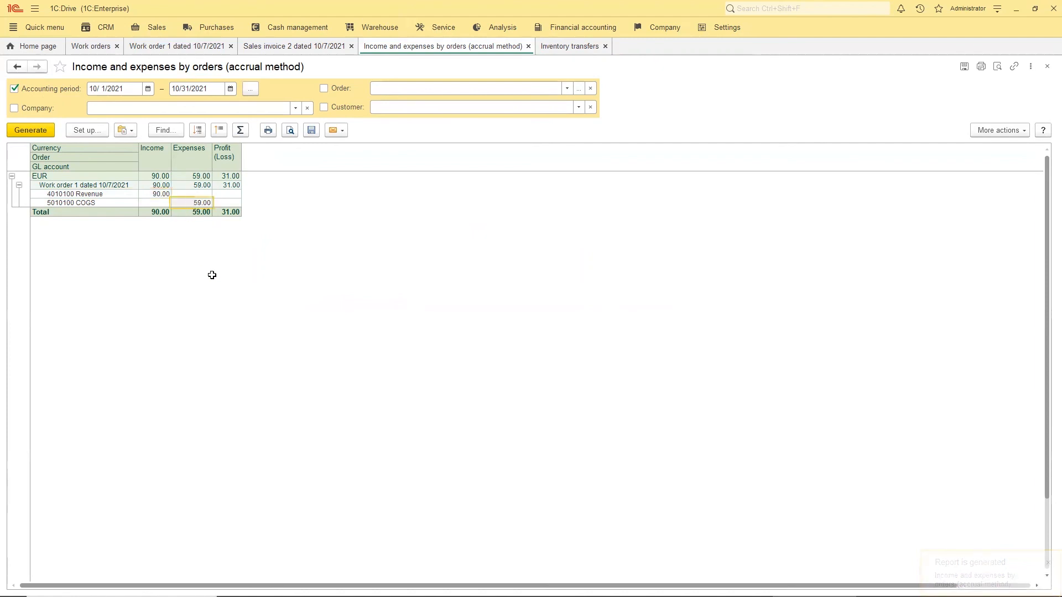
pyautogui.click(72, 203)
pyautogui.click(220, 214)
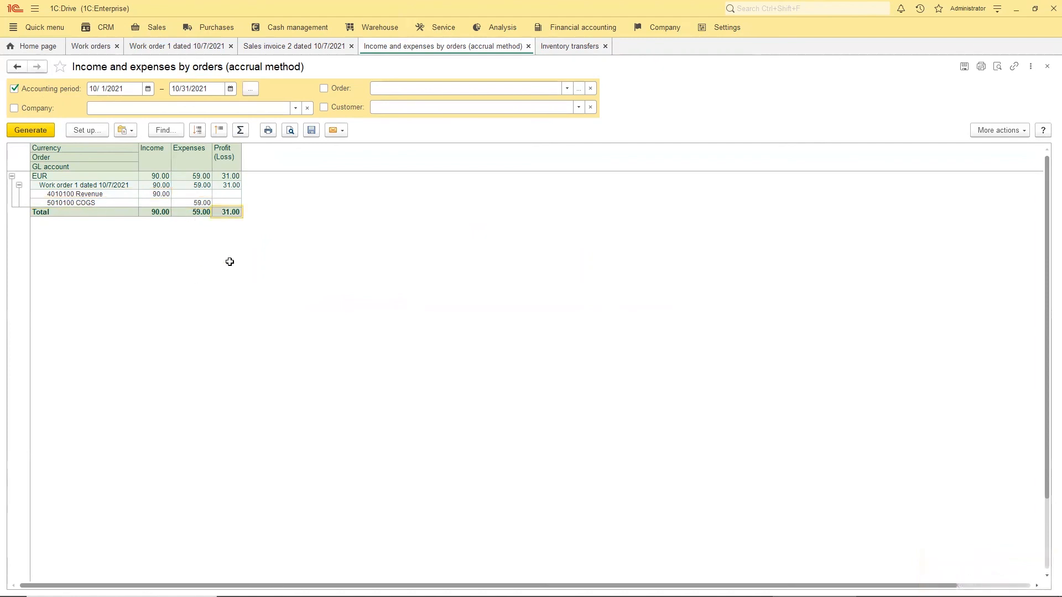